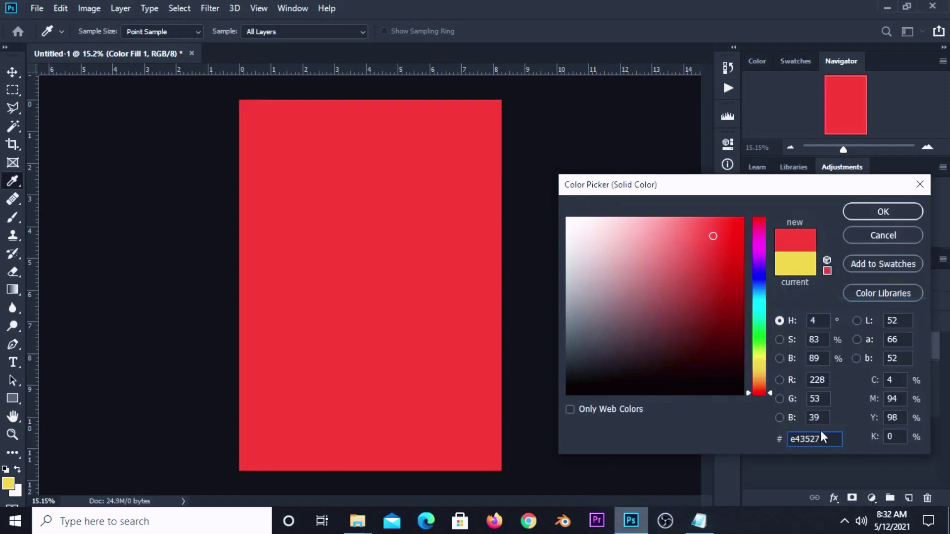
# Apply colour e43527 to the upper solid colour fill and set that layer's blend mode to Soft Light
pyautogui.click(856, 208)
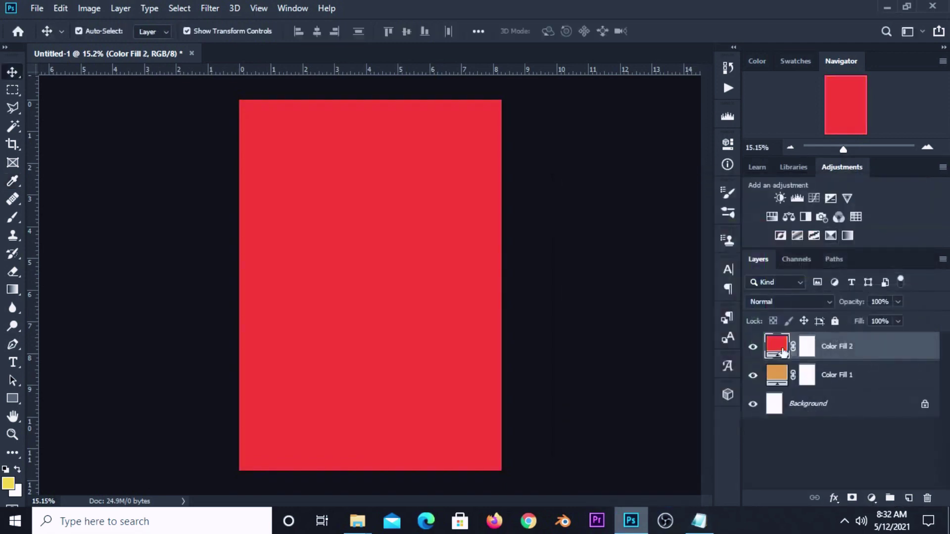
pyautogui.click(753, 346)
pyautogui.click(753, 347)
pyautogui.click(798, 301)
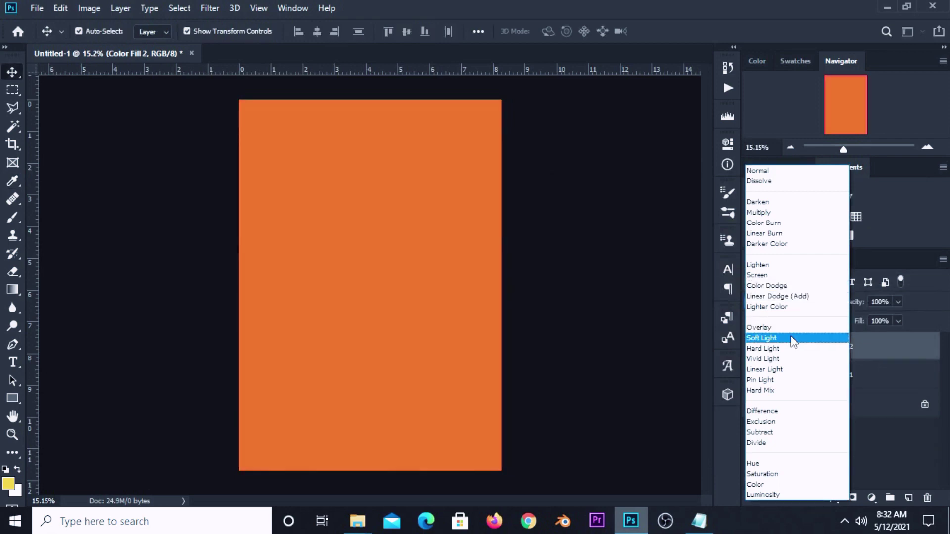
pyautogui.click(791, 338)
pyautogui.click(753, 347)
pyautogui.click(753, 347)
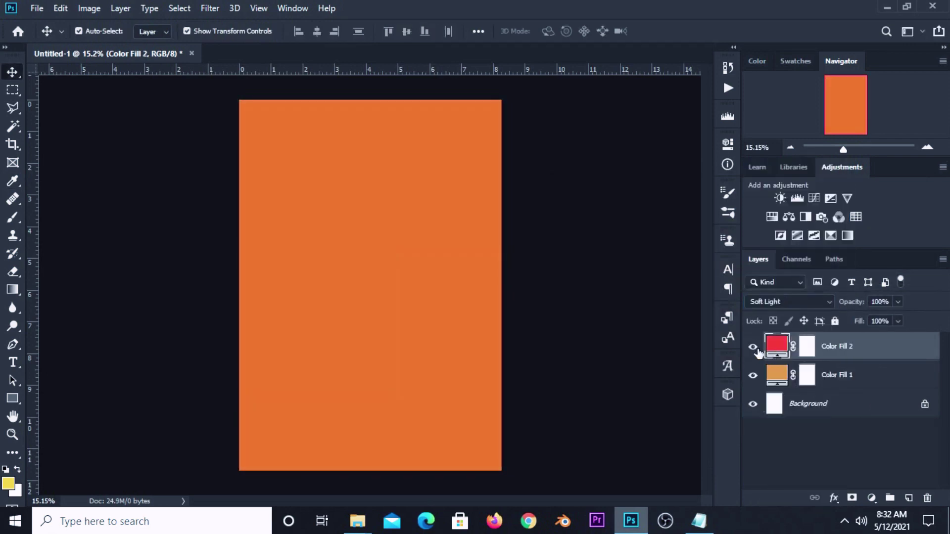
pyautogui.click(626, 301)
# Open the recent file summer trip resources.psd
pyautogui.click(37, 9)
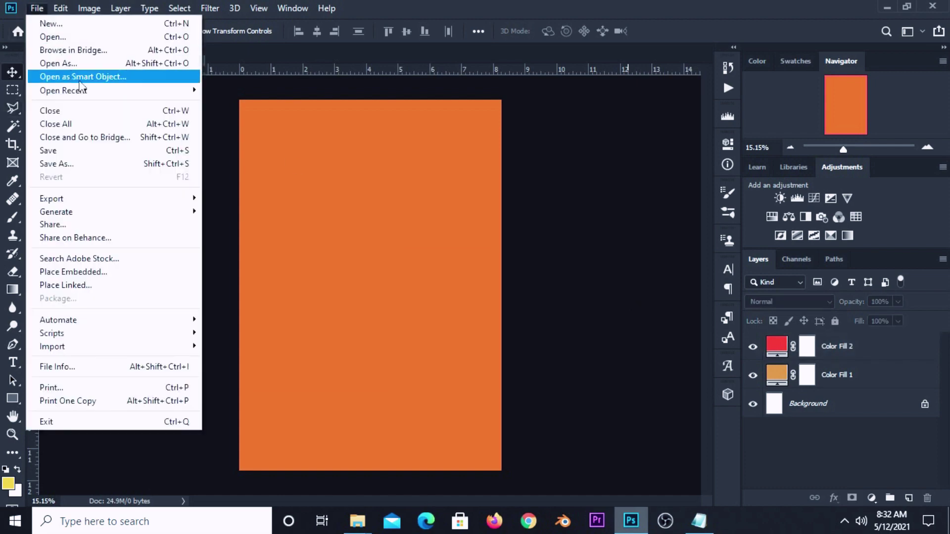
pyautogui.moveTo(191, 91)
pyautogui.click(239, 105)
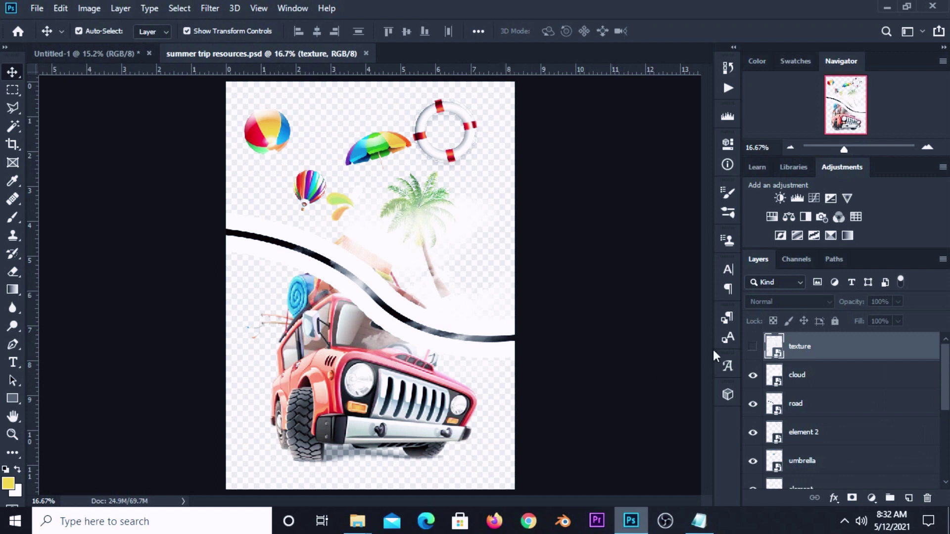
# Show the texture layer in the resources file and copy it into the Untitled-1 poster document
pyautogui.click(753, 347)
pyautogui.moveTo(370, 253); pyautogui.dragTo(386, 245)
pyautogui.hotkey('ctrl', 'c')
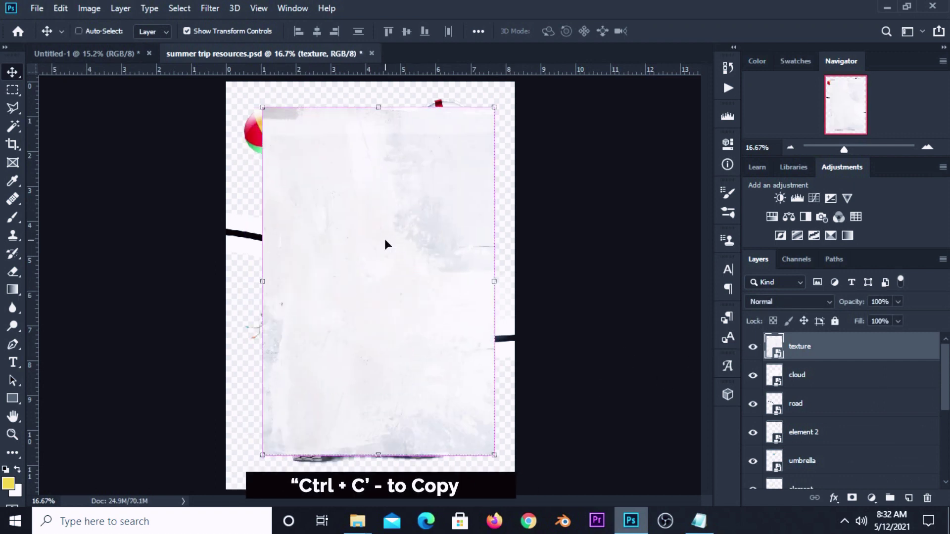
pyautogui.click(123, 55)
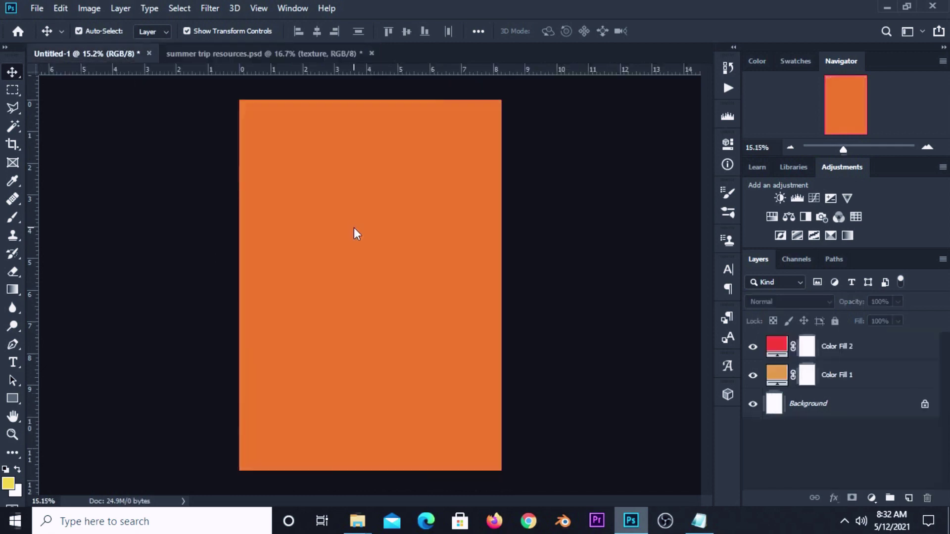
pyautogui.hotkey('ctrl', 'v')
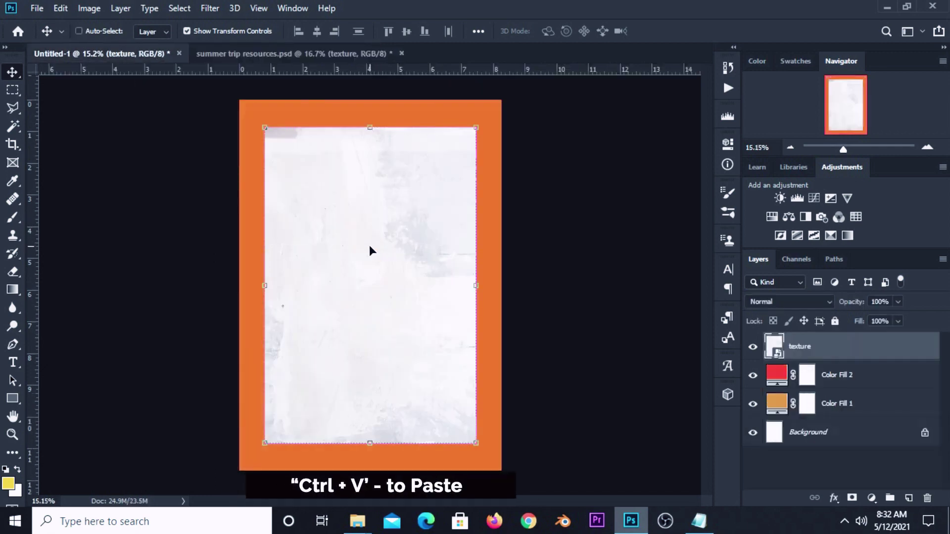
# Scale the pasted texture up to about 16.14% so it covers the whole poster canvas
pyautogui.hotkey('ctrl', 't')
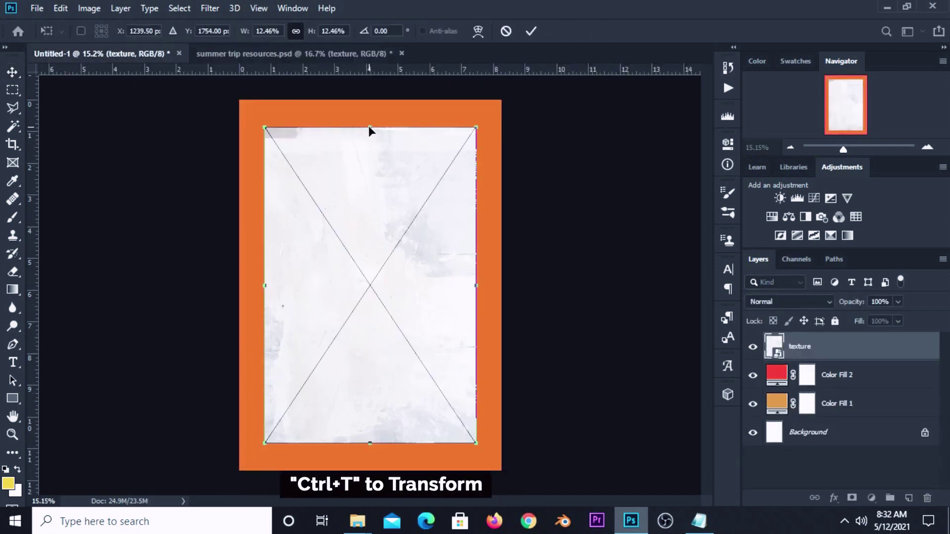
pyautogui.moveTo(370, 127); pyautogui.dragTo(370, 90)
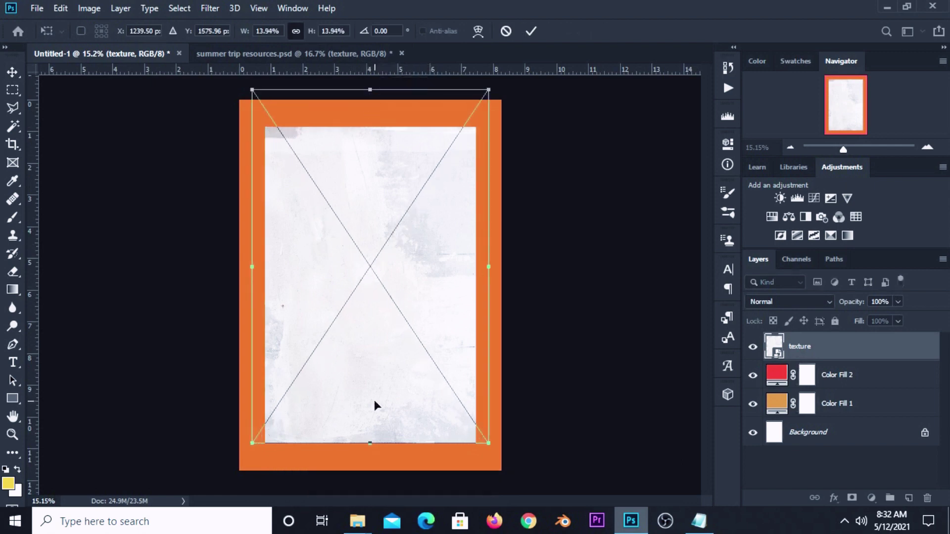
pyautogui.moveTo(370, 443); pyautogui.dragTo(373, 506)
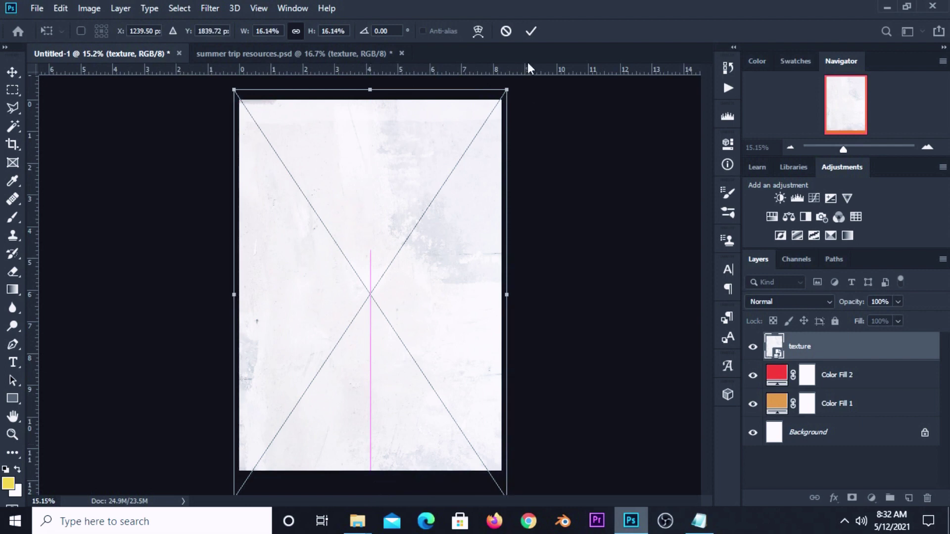
pyautogui.click(531, 31)
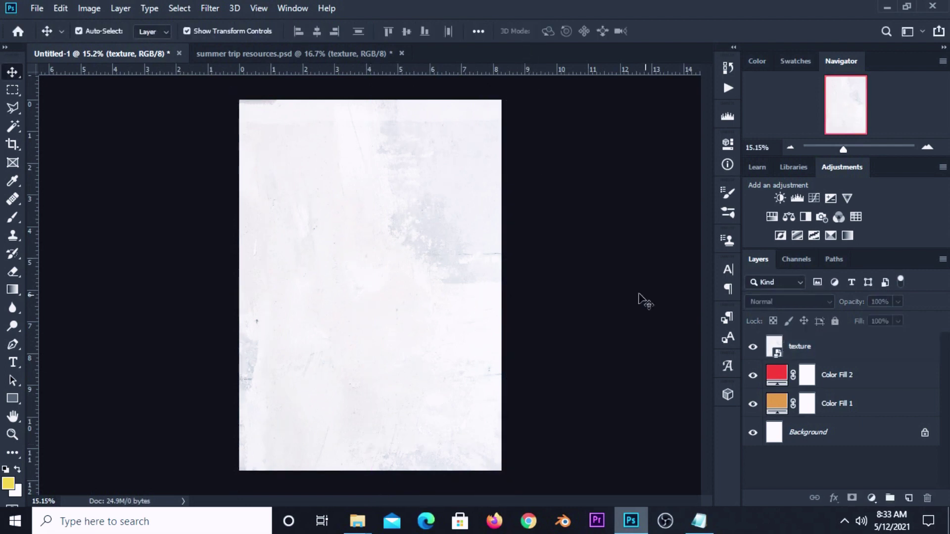
# Set the texture layer's blend mode to Multiply
pyautogui.click(753, 346)
pyautogui.click(753, 346)
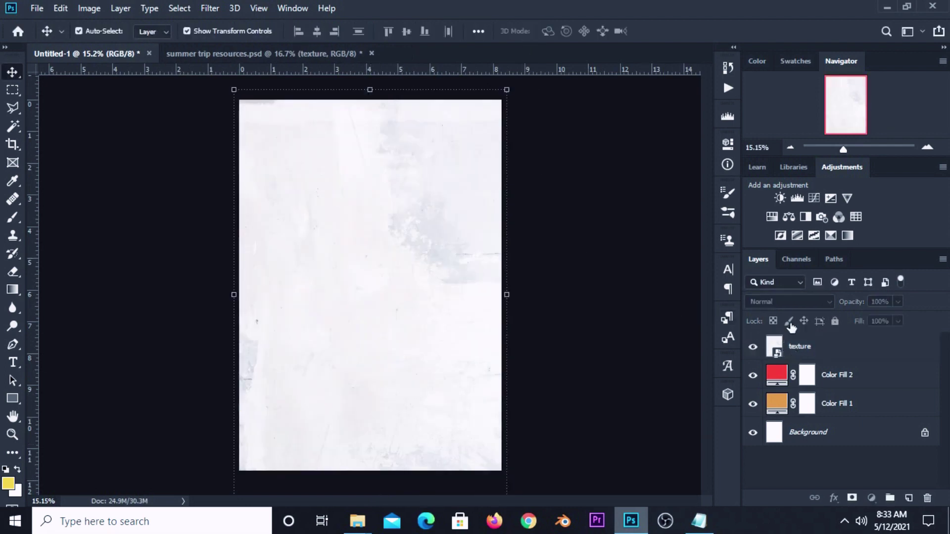
pyautogui.click(792, 344)
pyautogui.click(786, 302)
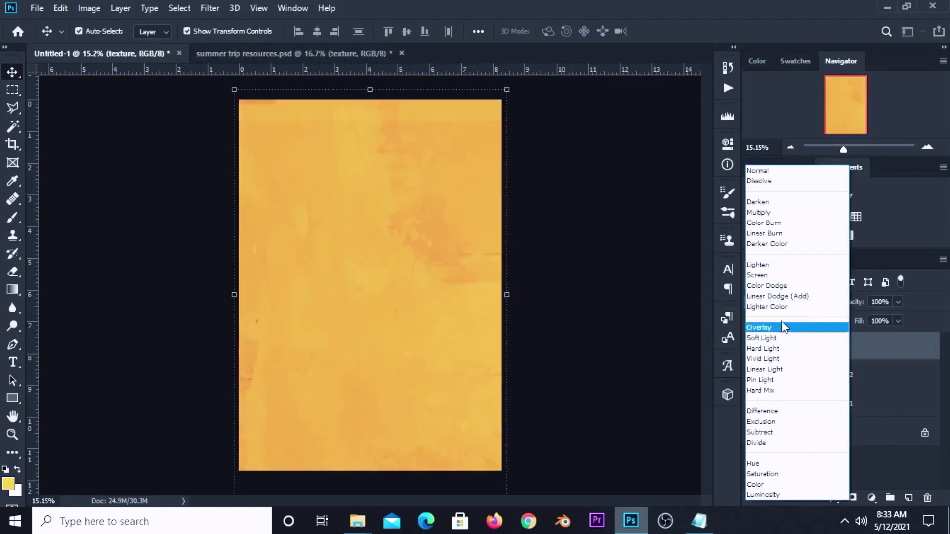
pyautogui.click(760, 213)
pyautogui.click(640, 227)
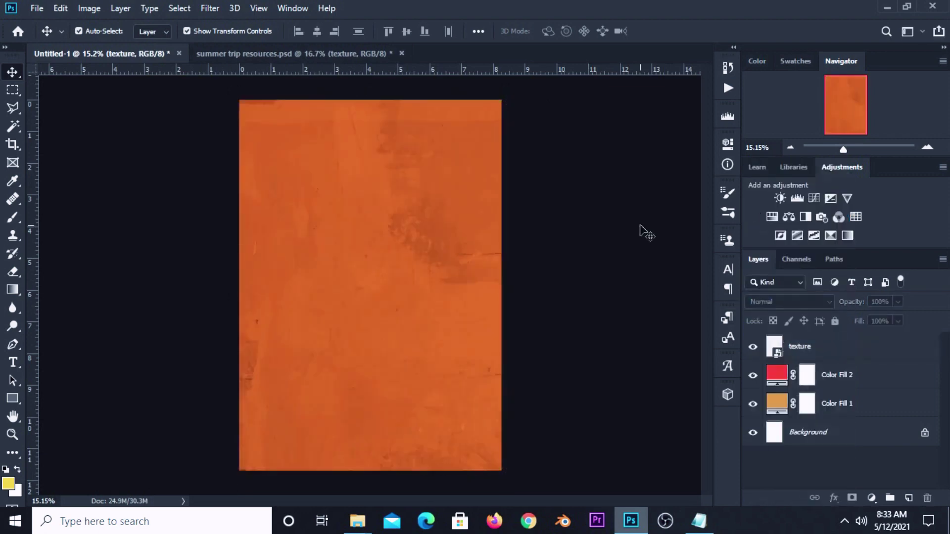
# Add a new layer above the texture, activate the Brush tool and copy the colour code eff209 from the Notepad notes
pyautogui.click(910, 498)
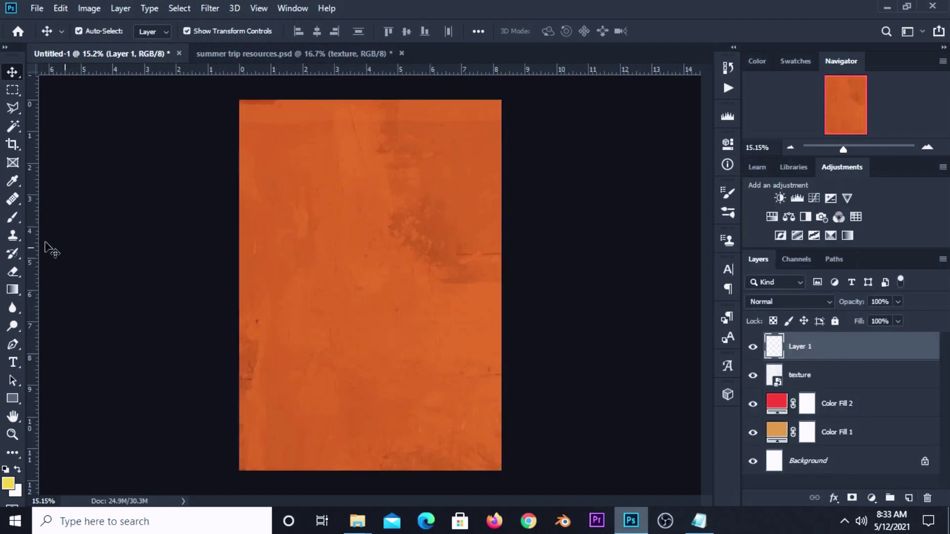
pyautogui.click(13, 217)
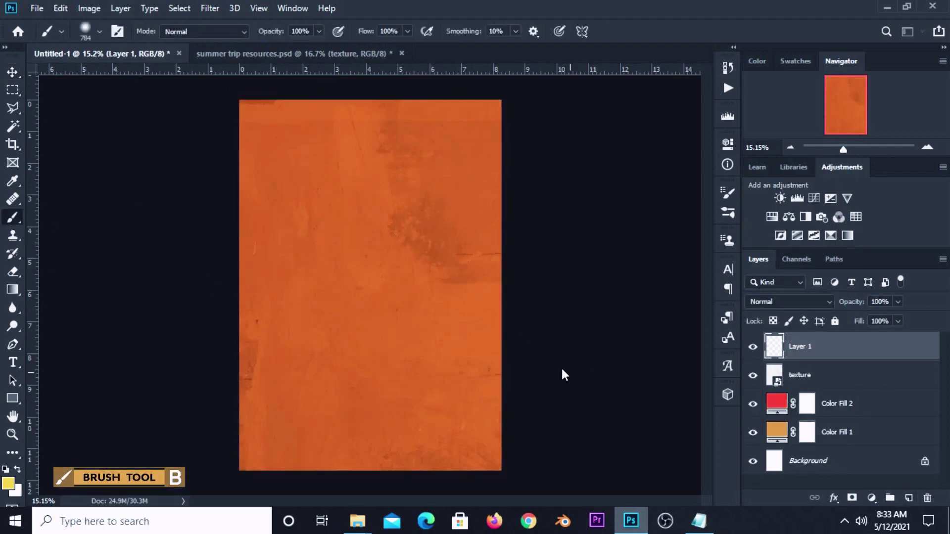
pyautogui.hotkey('alt', 'Tab')
pyautogui.moveTo(634, 241); pyautogui.dragTo(587, 228)
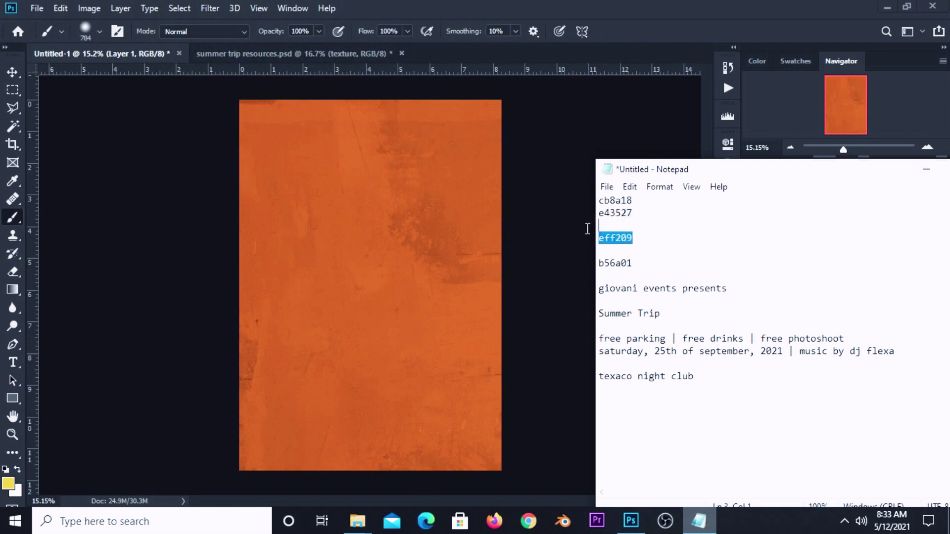
pyautogui.rightClick(612, 240)
pyautogui.click(640, 285)
pyautogui.click(628, 31)
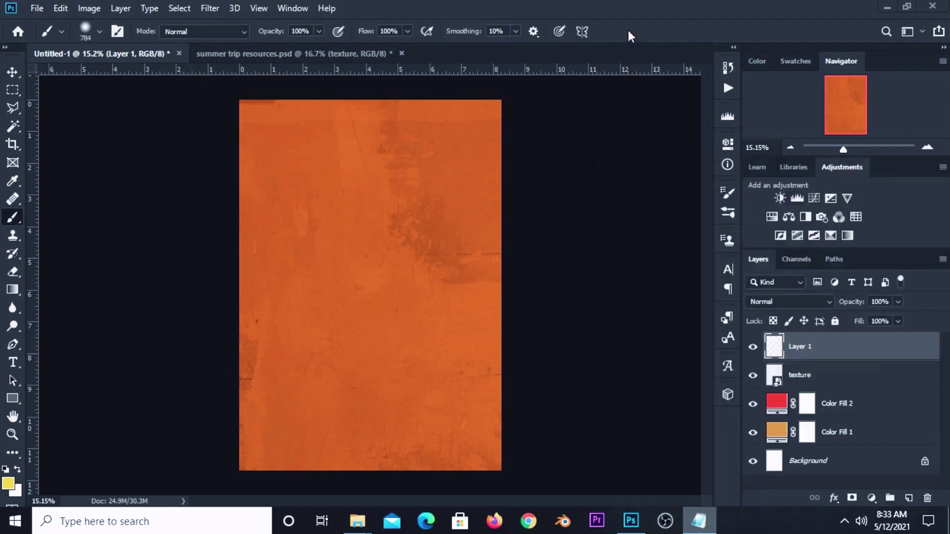
# Set the foreground colour to eff209
pyautogui.click(8, 484)
pyautogui.click(698, 520)
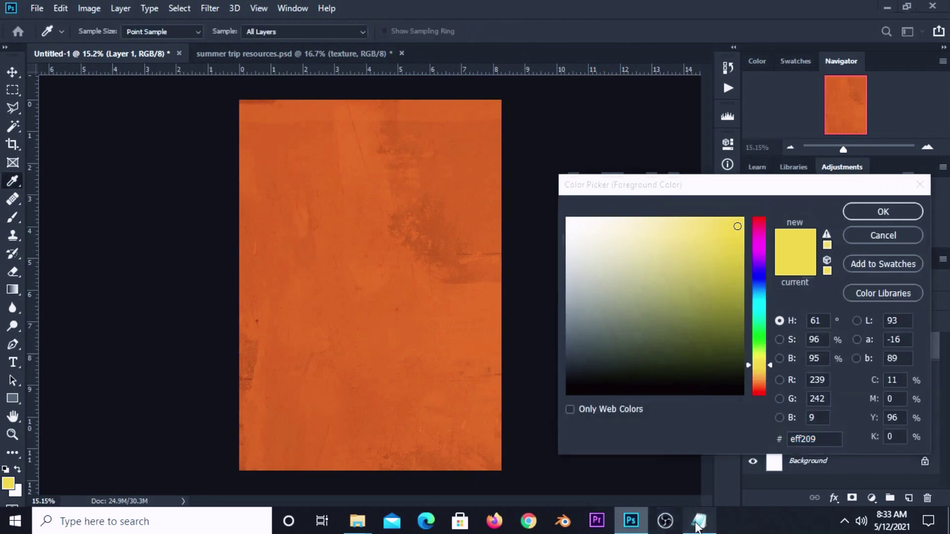
pyautogui.click(583, 182)
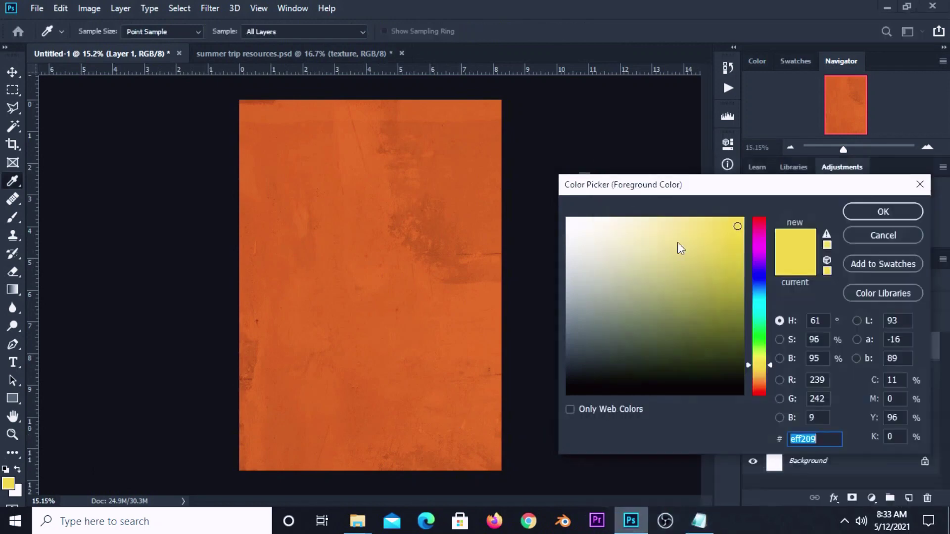
pyautogui.click(824, 440)
pyautogui.click(865, 212)
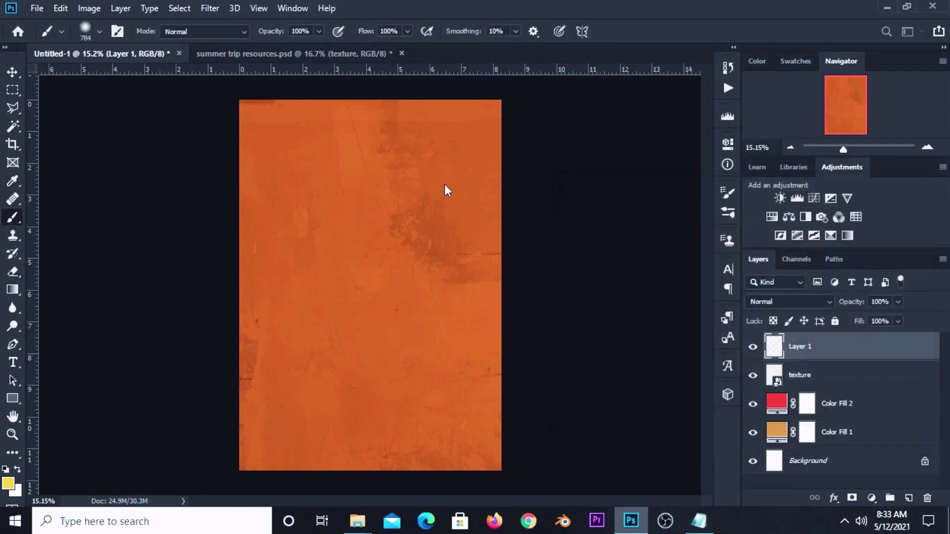
# Enlarge the soft brush to about 2629 px and paint one yellow glow at the poster's upper centre
pyautogui.moveTo(372, 157)
pyautogui.mouseDown()
pyautogui.moveTo(451, 151)
pyautogui.moveTo(383, 154)
pyautogui.mouseUp()
pyautogui.scroll(-2, 377, 143)
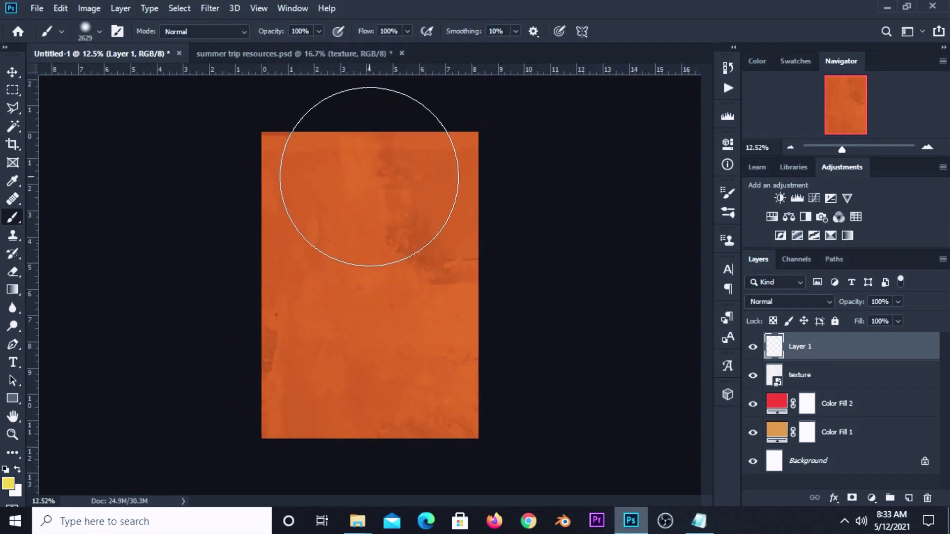
pyautogui.click(369, 175)
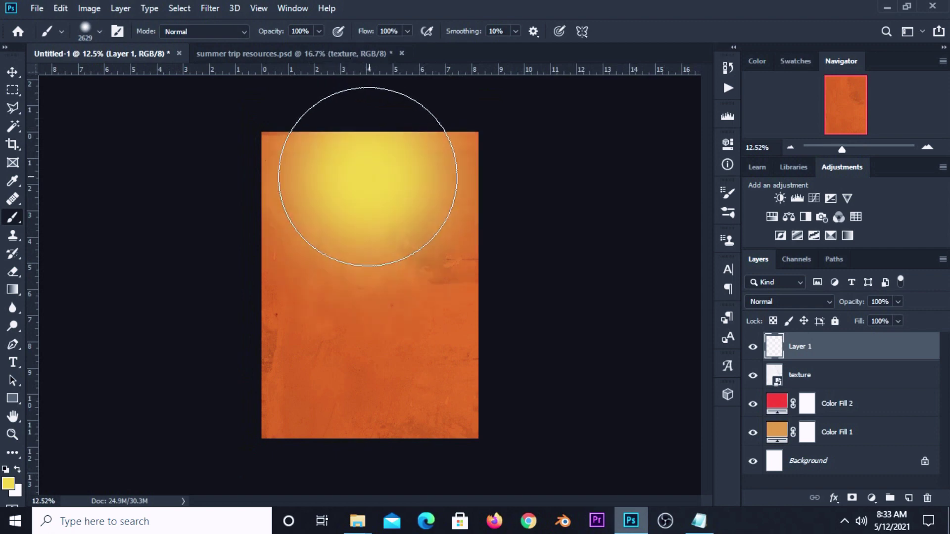
pyautogui.click(12, 72)
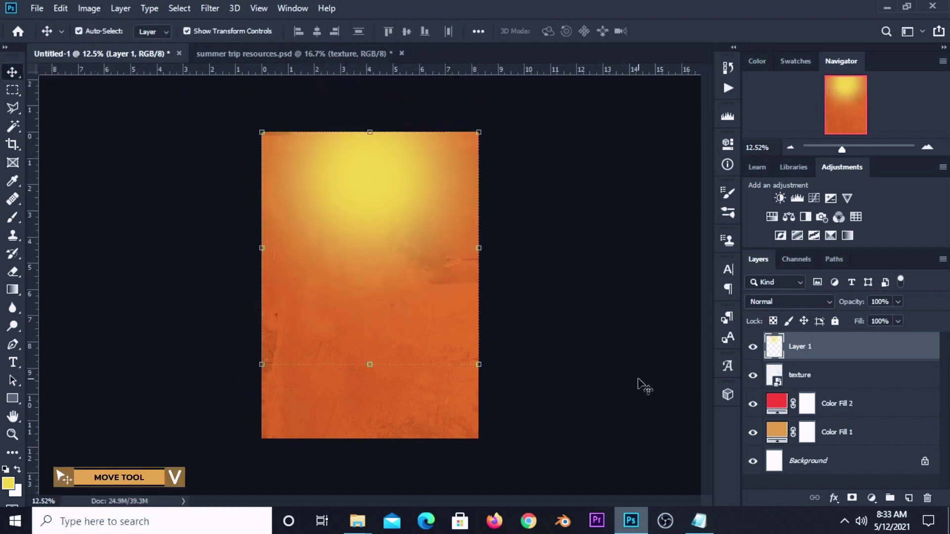
# Set the yellow glow layer's blend mode to Overlay
pyautogui.click(753, 352)
pyautogui.click(749, 351)
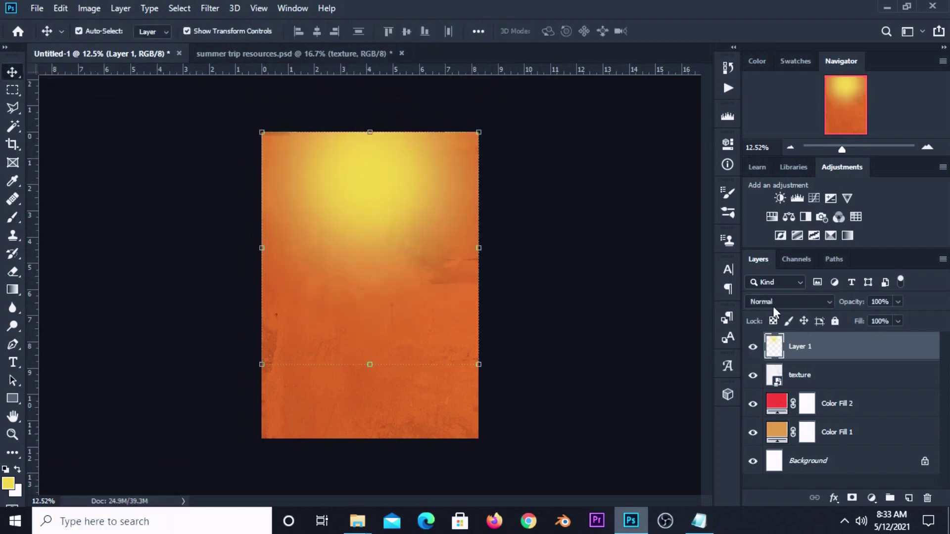
pyautogui.click(775, 303)
pyautogui.click(775, 325)
pyautogui.click(589, 310)
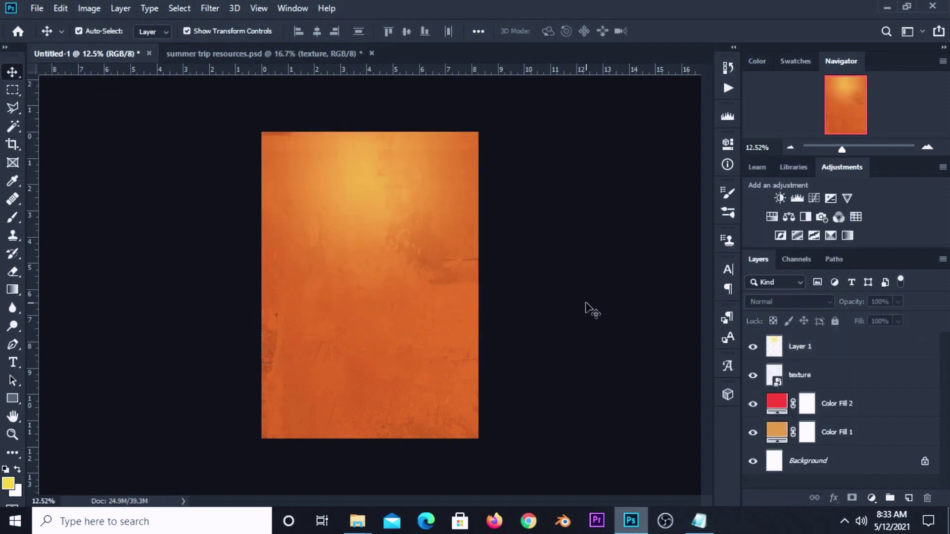
# Lower the yellow glow layer's opacity to 90%
pyautogui.click(802, 350)
pyautogui.click(899, 303)
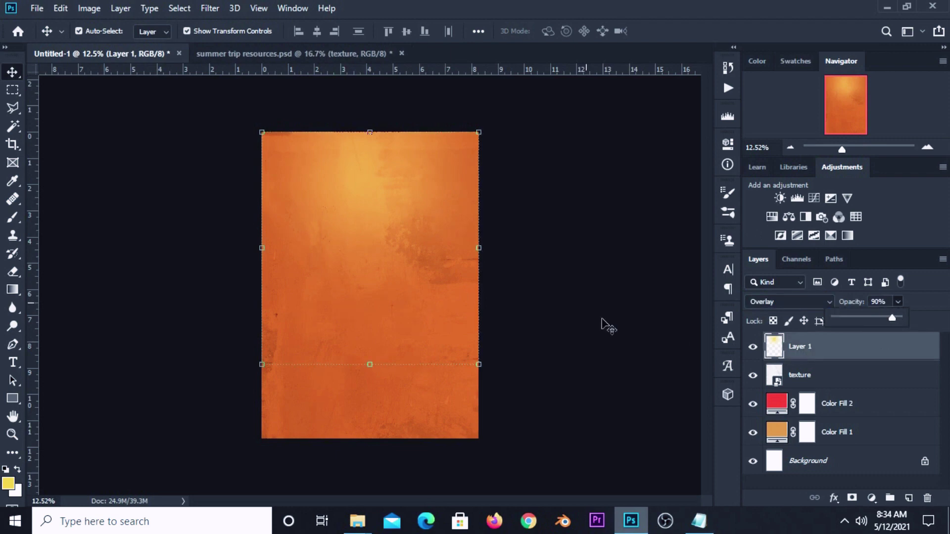
pyautogui.click(567, 307)
pyautogui.hotkey('ctrl', '0')
pyautogui.hotkey('ctrl', '-')
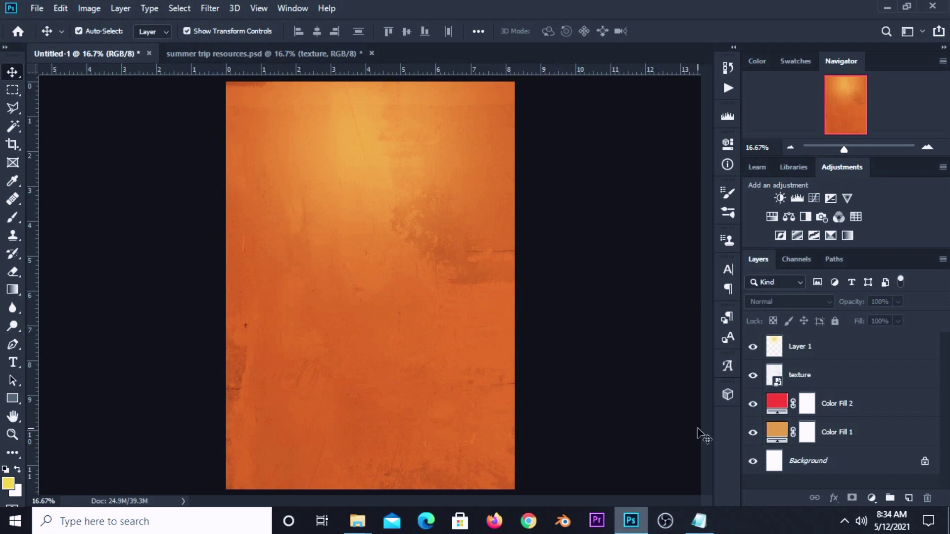
# Add a new layer above the yellow glow and set the Brush tool's foreground colour to white, ffffff
pyautogui.click(909, 498)
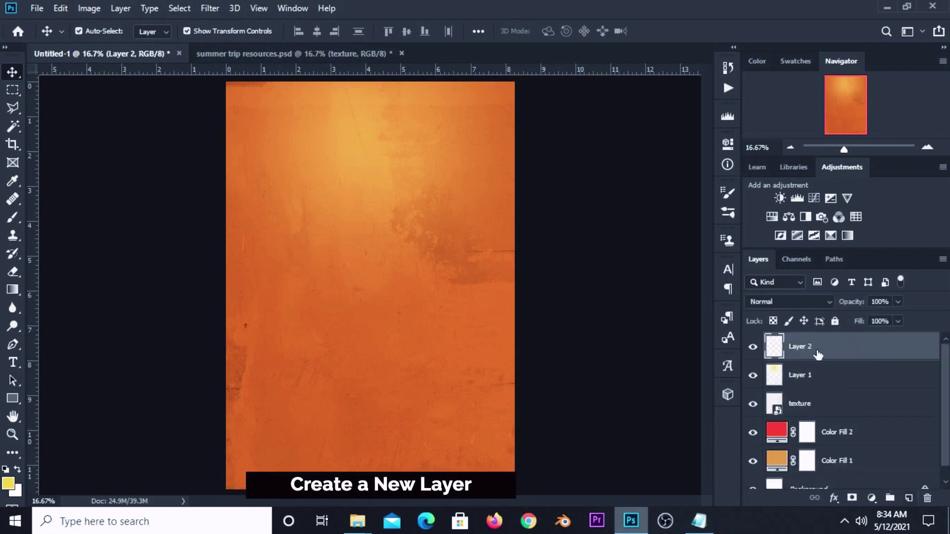
pyautogui.click(12, 217)
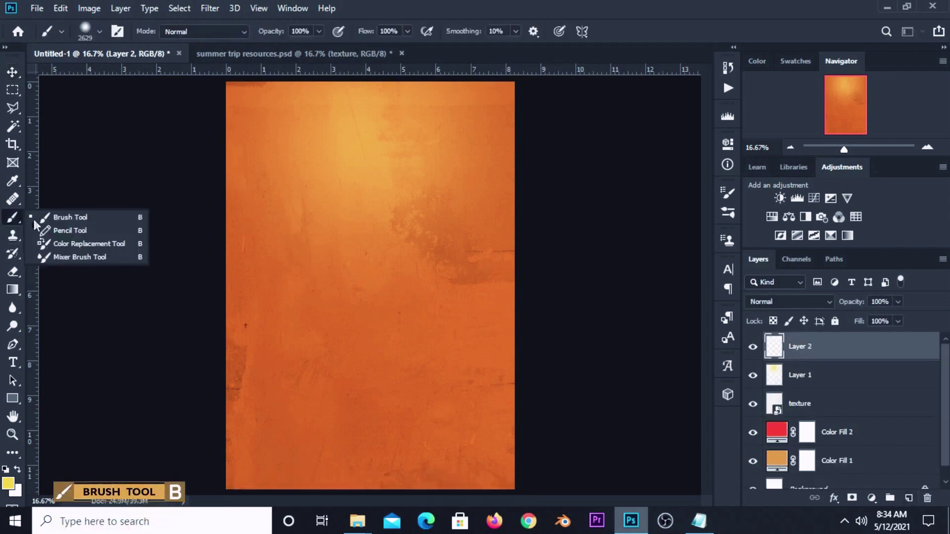
pyautogui.click(17, 469)
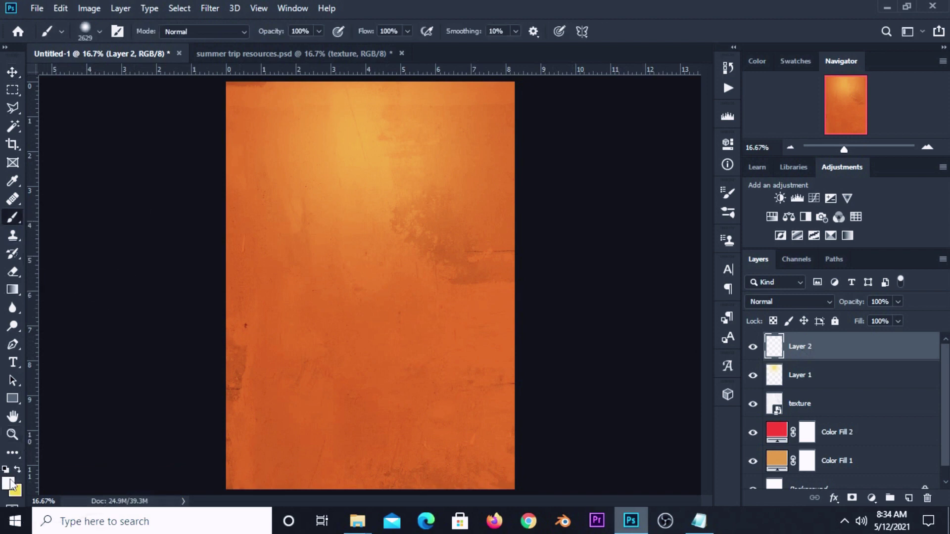
pyautogui.press('i')
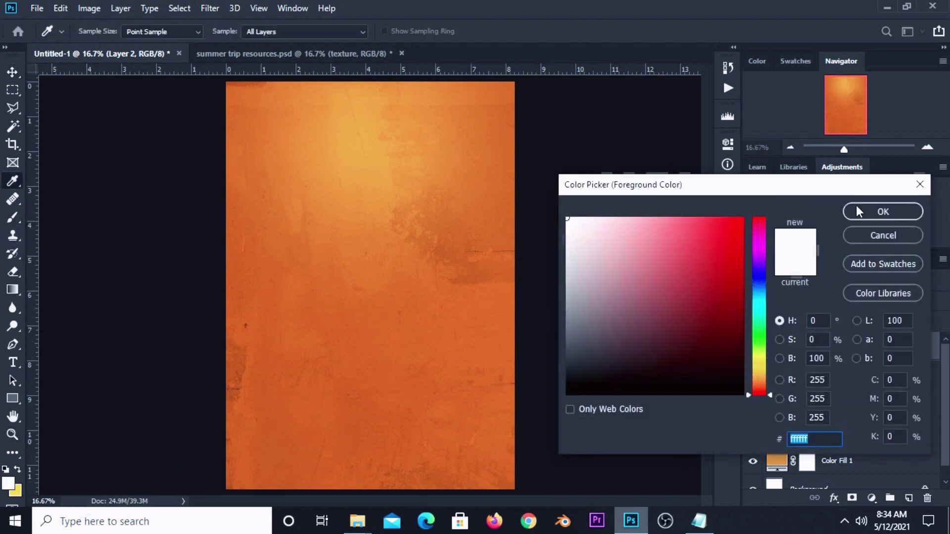
pyautogui.click(859, 212)
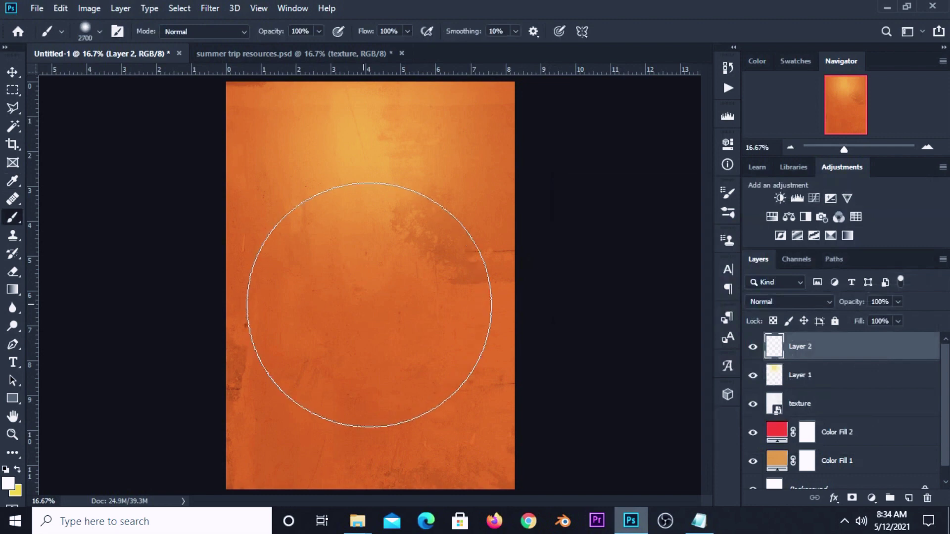
# Enlarge the soft brush to 3000 px and paint one white glow at the poster's centre
pyautogui.press(']')
pyautogui.press(']')
pyautogui.press(']')
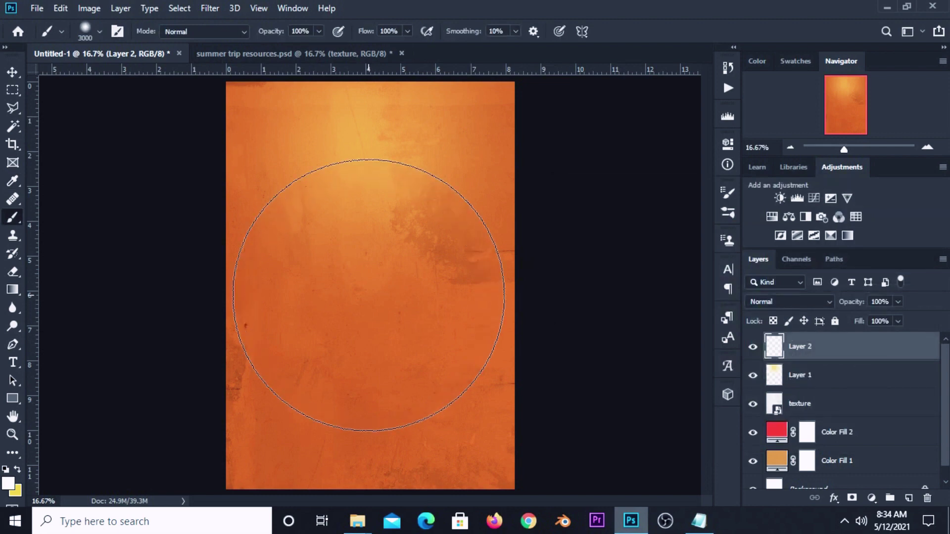
pyautogui.click(368, 295)
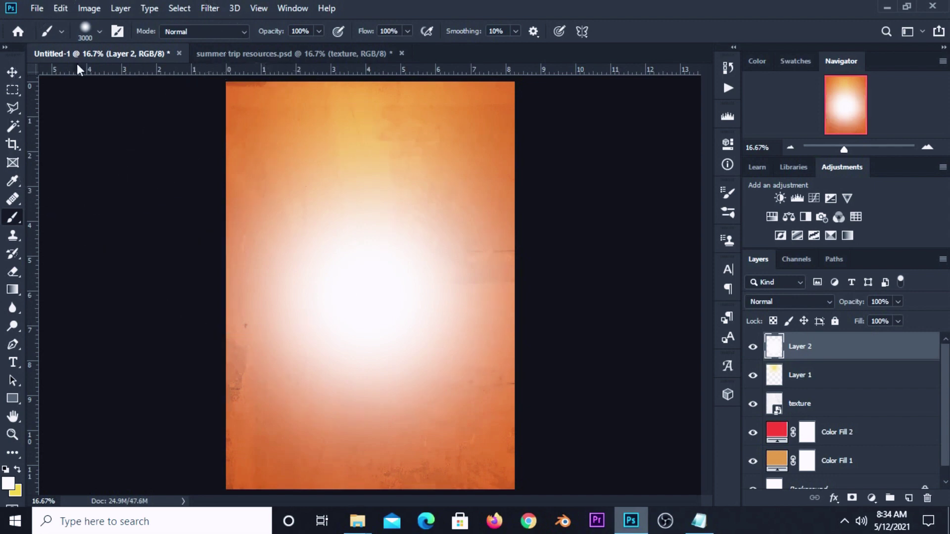
# Set the white glow layer's blend mode to Overlay and compare the poster with and without it
pyautogui.click(13, 72)
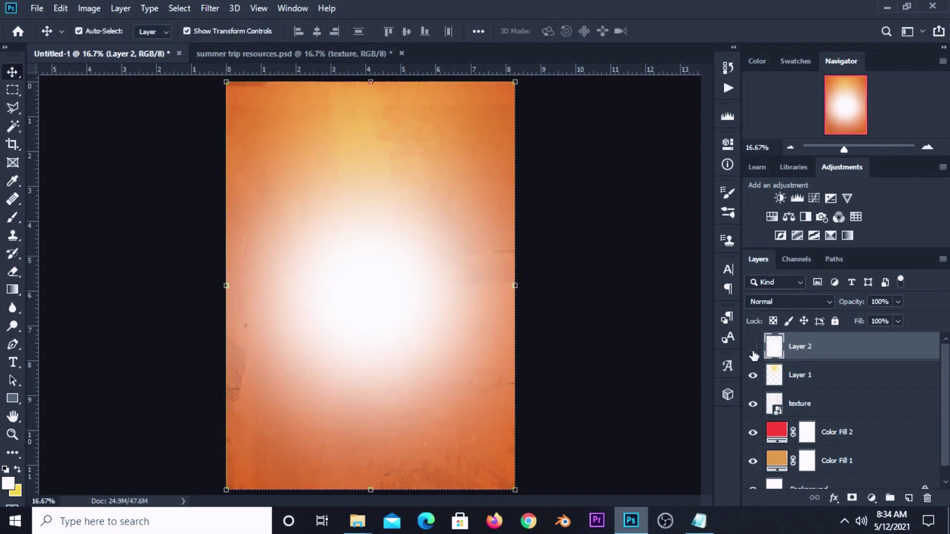
pyautogui.click(753, 349)
pyautogui.click(753, 349)
pyautogui.click(776, 303)
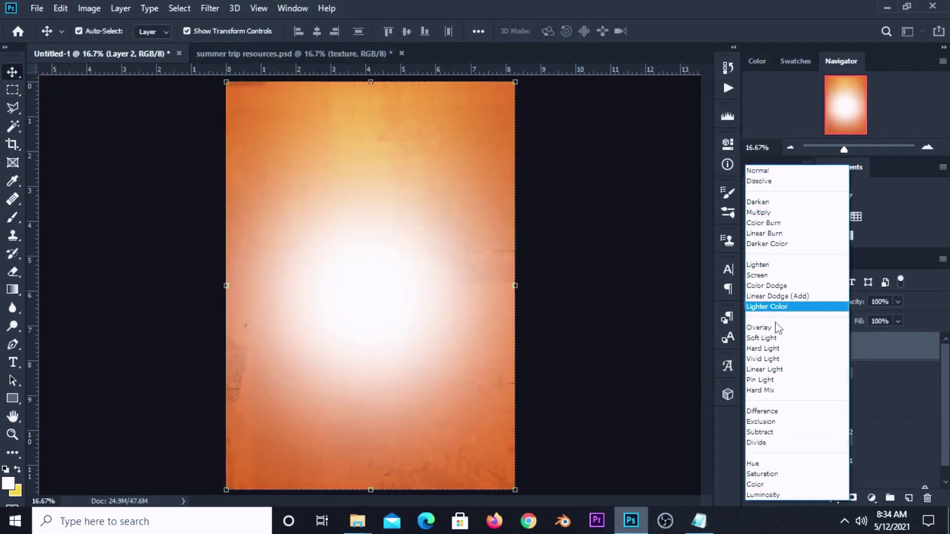
pyautogui.click(779, 328)
pyautogui.click(600, 321)
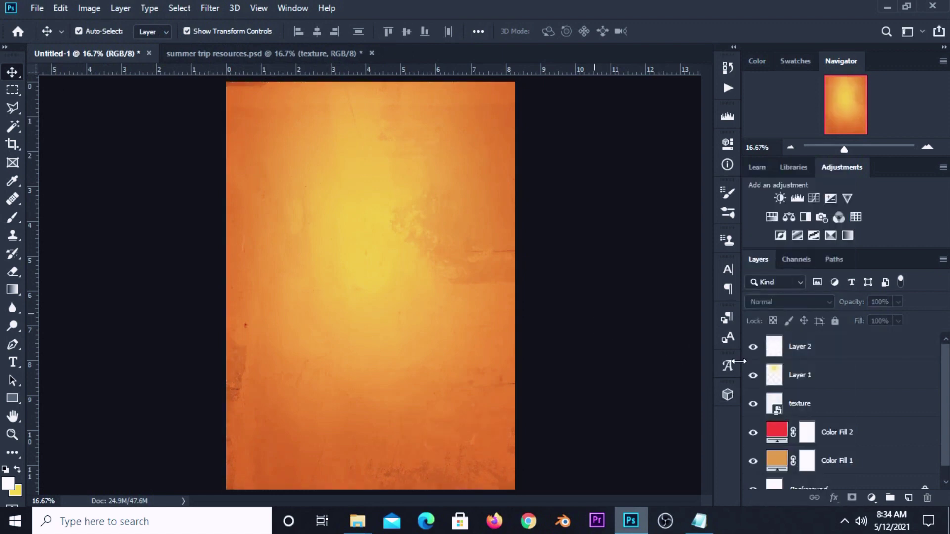
pyautogui.click(753, 348)
pyautogui.click(753, 348)
# Hide the texture layer in summer trip resources.psd and copy the cloud layer into the flyer document
pyautogui.click(265, 55)
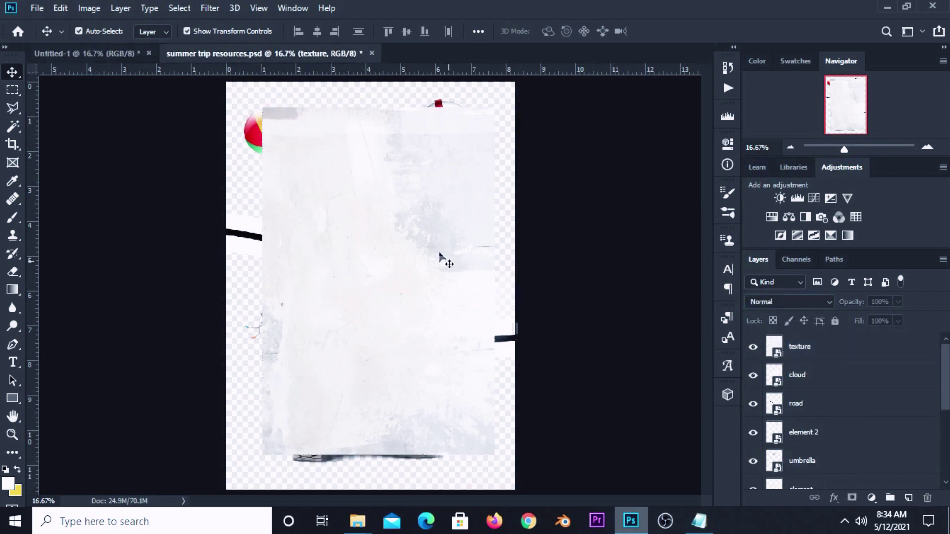
pyautogui.click(750, 349)
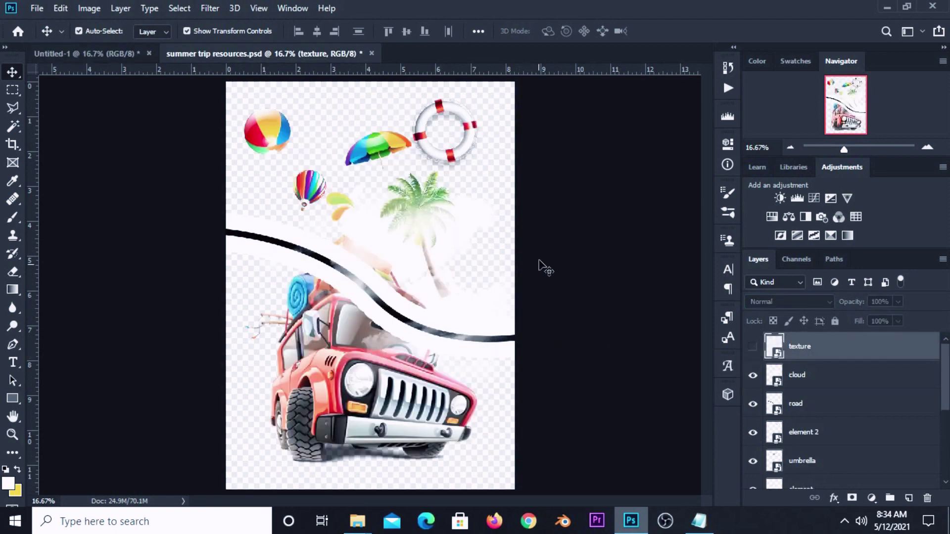
pyautogui.click(407, 263)
pyautogui.moveTo(426, 258); pyautogui.dragTo(363, 203)
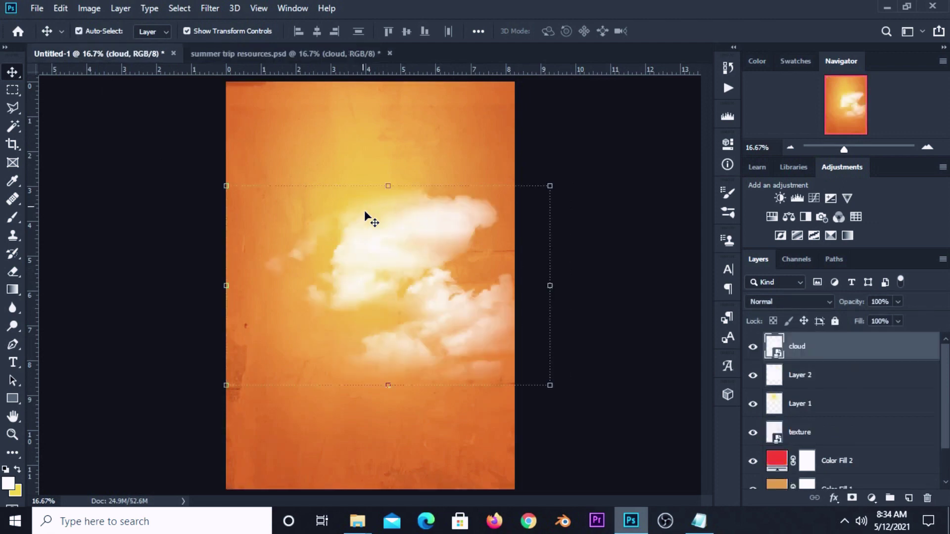
# Move the cloud up and slightly left so it fills the upper part of the poster
pyautogui.hotkey('ctrl', 't')
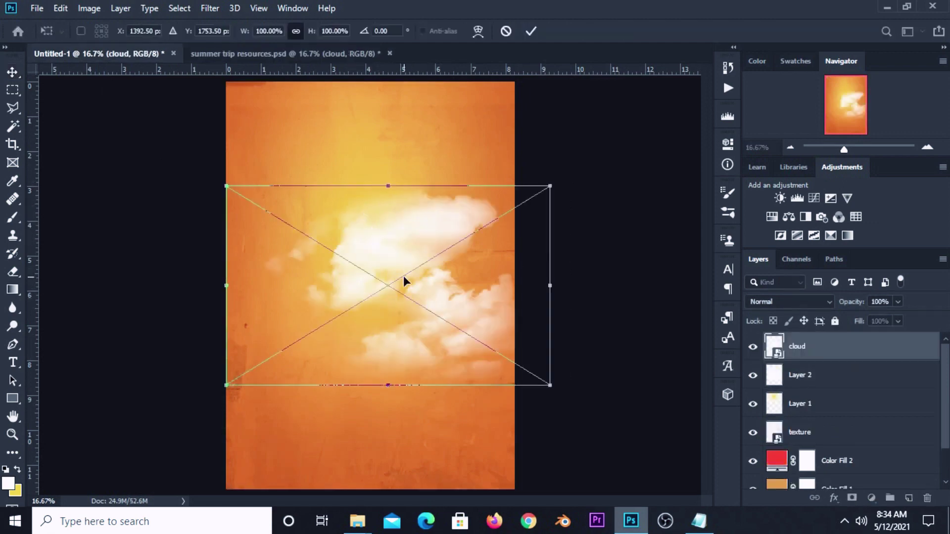
pyautogui.moveTo(402, 275)
pyautogui.mouseDown()
pyautogui.moveTo(382, 218)
pyautogui.moveTo(380, 167)
pyautogui.mouseUp()
pyautogui.moveTo(521, 269)
pyautogui.mouseDown()
pyautogui.moveTo(512, 259)
pyautogui.moveTo(521, 269)
pyautogui.mouseUp()
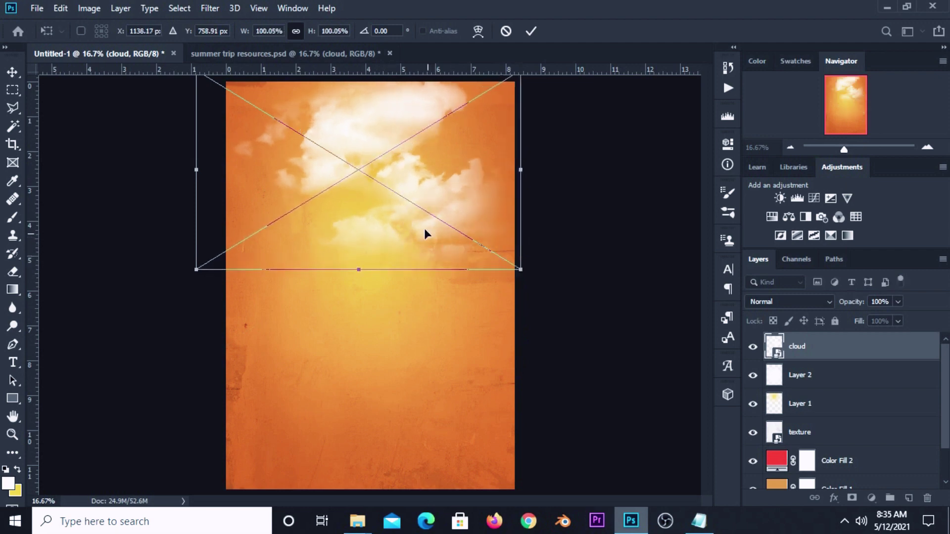
pyautogui.moveTo(405, 197); pyautogui.dragTo(401, 183)
pyautogui.press('Return')
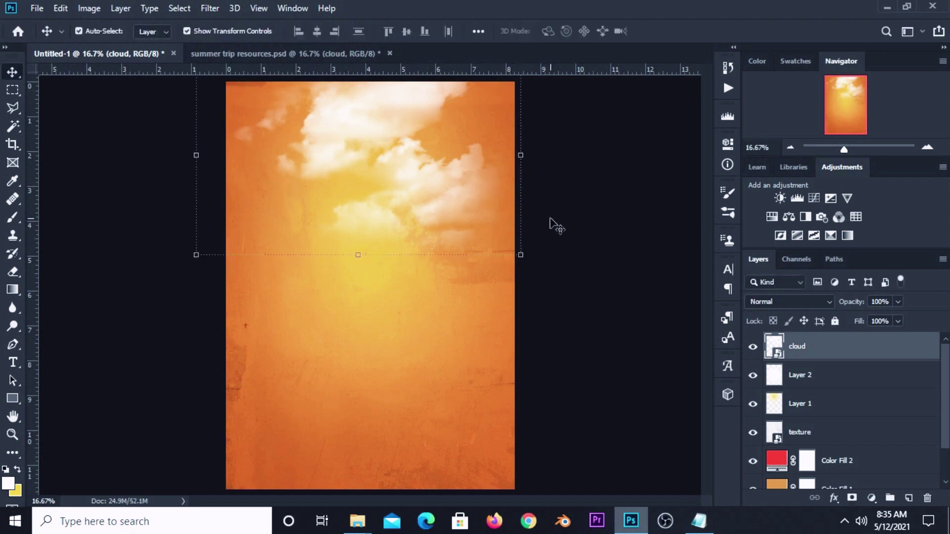
# Set the cloud layer's blend mode to Overlay with about 87% opacity, and compare the poster with and without it
pyautogui.click(758, 299)
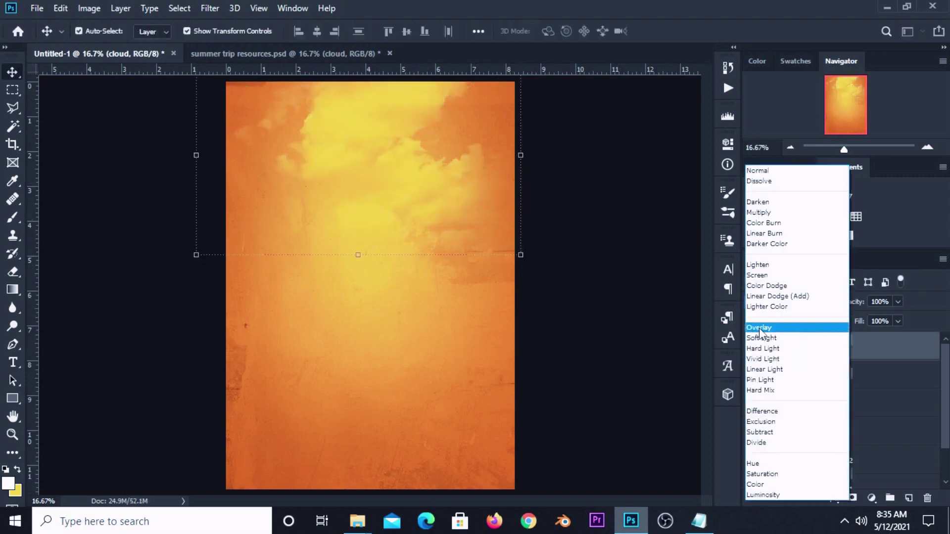
pyautogui.click(761, 328)
pyautogui.click(897, 303)
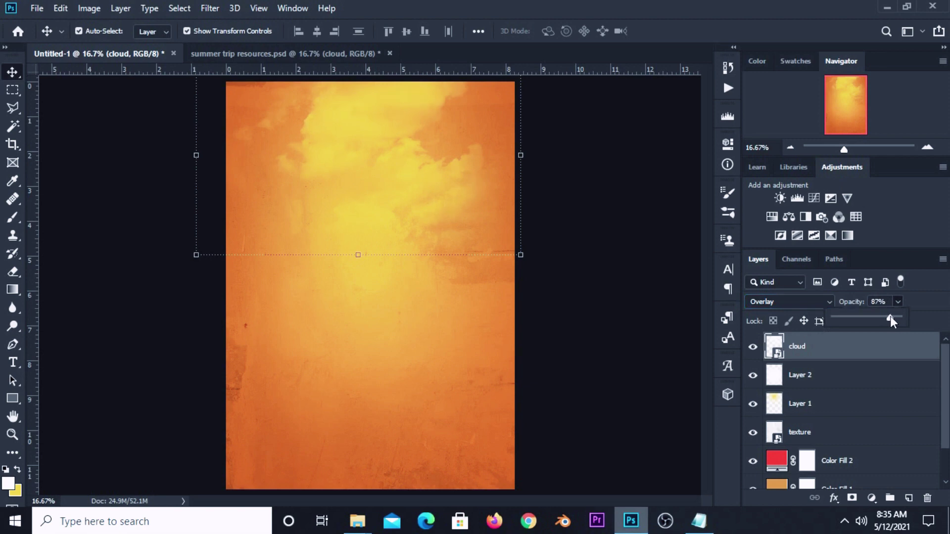
pyautogui.click(604, 322)
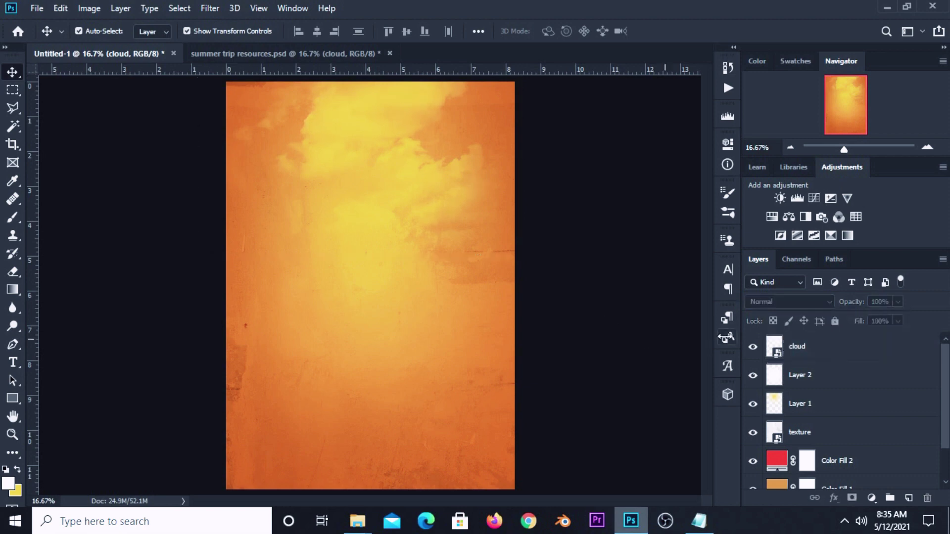
pyautogui.click(751, 347)
pyautogui.click(751, 347)
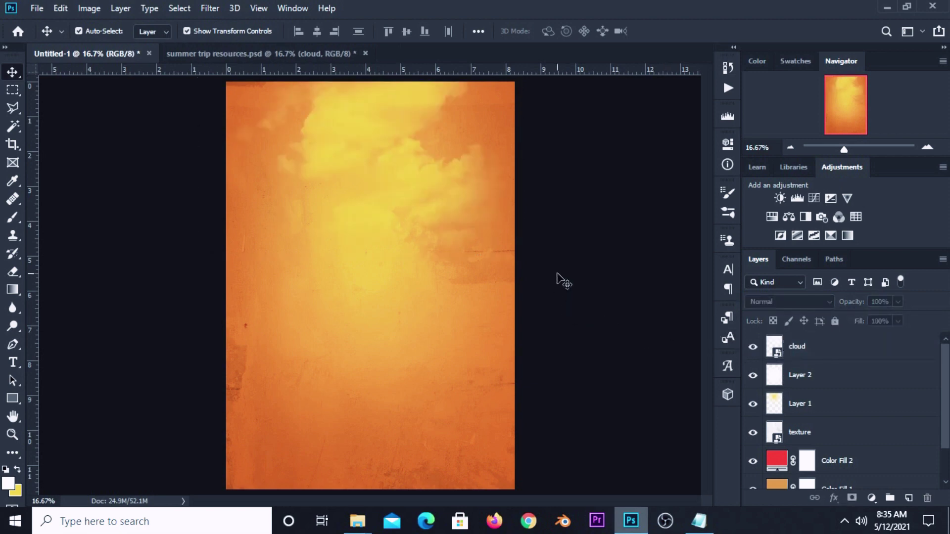
# Copy the red jeep from the resources document into the flyer and centre it horizontally, slightly below the poster's middle
pyautogui.hotkey('ctrl', 'Tab')
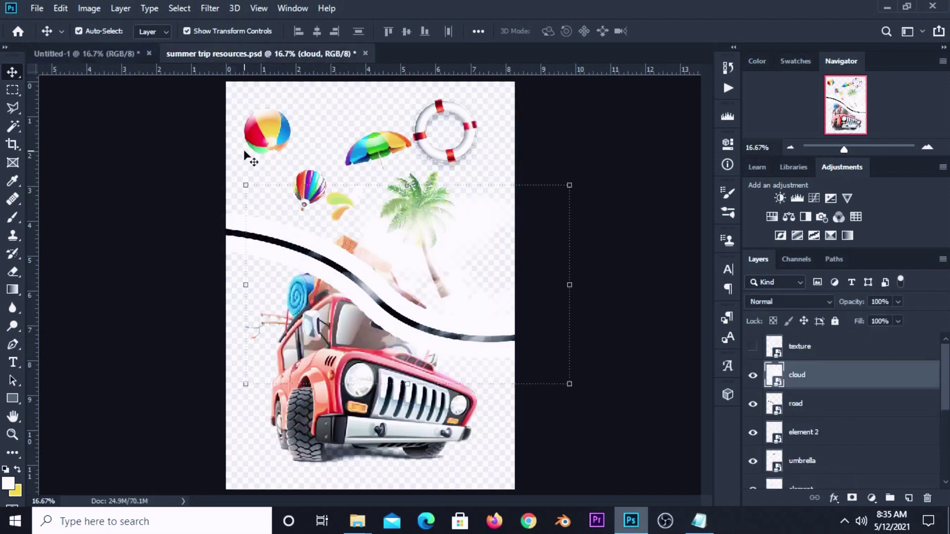
pyautogui.click(179, 270)
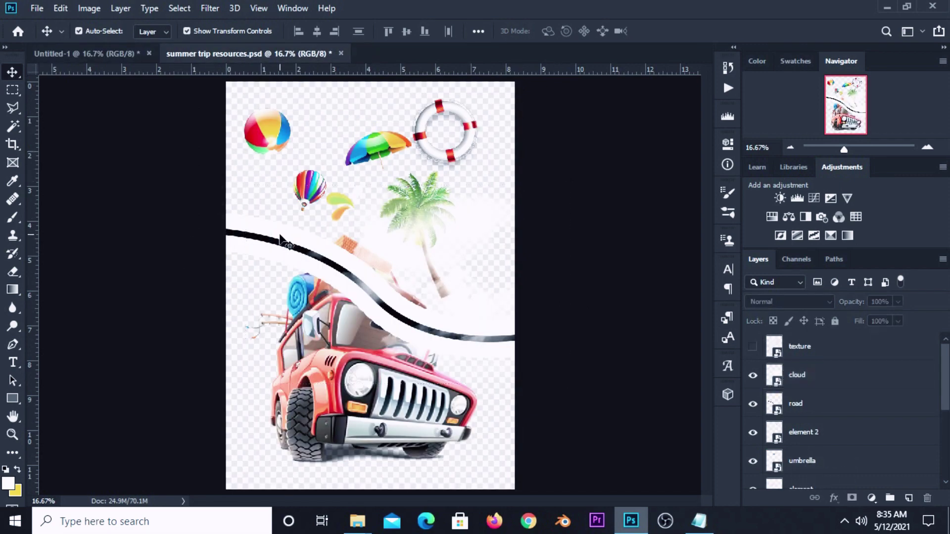
pyautogui.moveTo(322, 385); pyautogui.dragTo(288, 284)
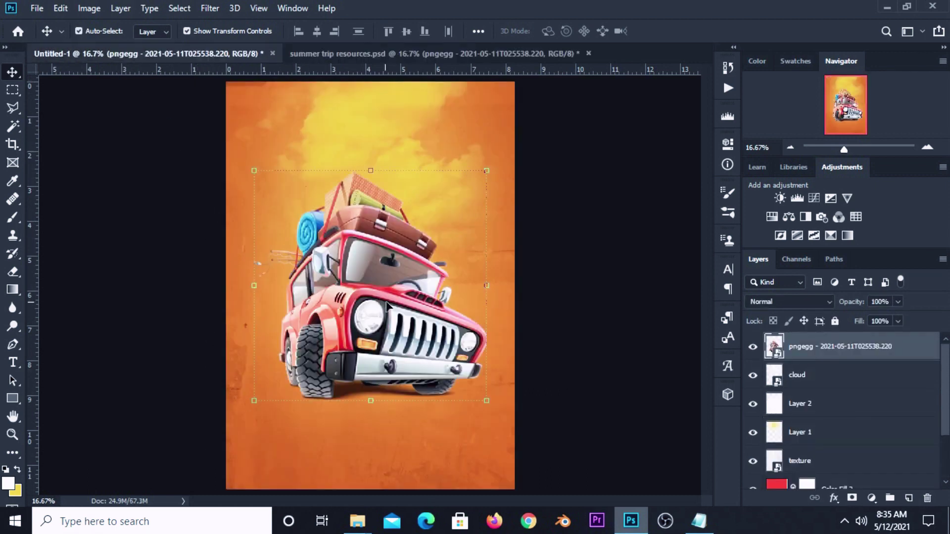
pyautogui.moveTo(375, 290); pyautogui.dragTo(375, 307)
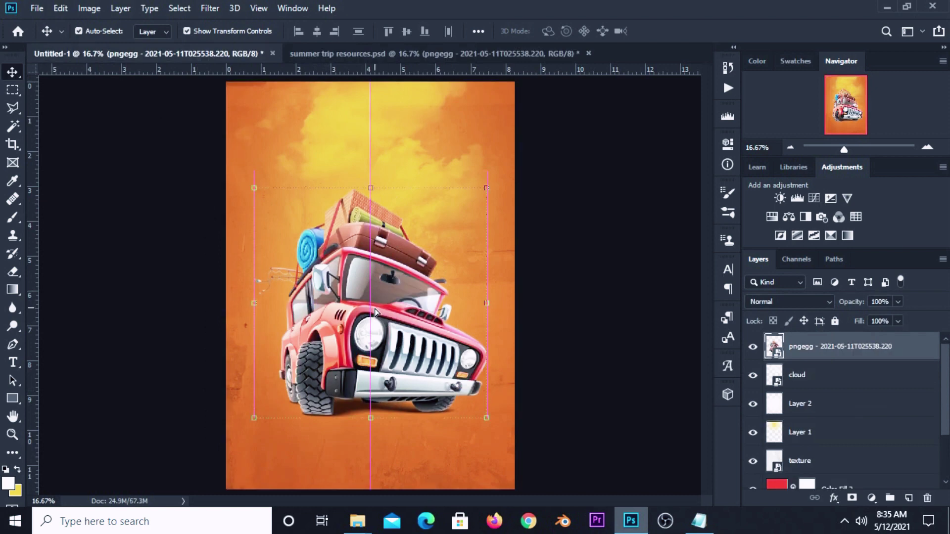
pyautogui.click(548, 325)
# Copy the road from the resources document into the flyer, place it across the jeep's wheels and widen it to span the poster
pyautogui.click(313, 60)
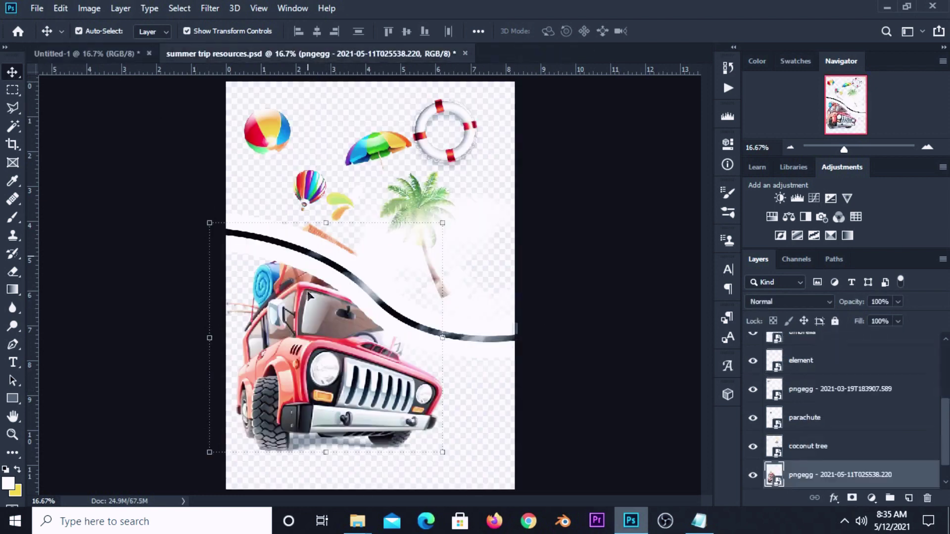
pyautogui.moveTo(239, 241); pyautogui.dragTo(244, 216)
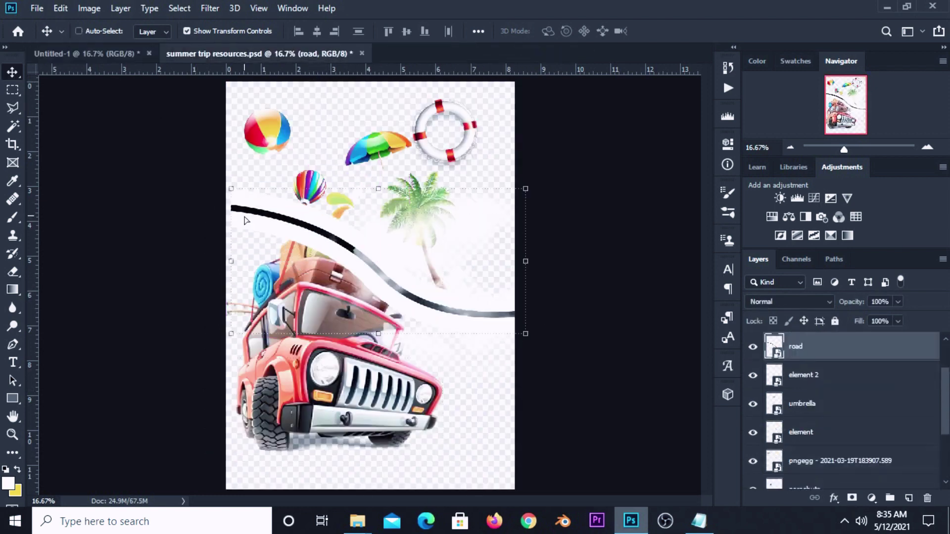
pyautogui.moveTo(123, 64); pyautogui.dragTo(302, 251)
pyautogui.moveTo(342, 286); pyautogui.dragTo(335, 361)
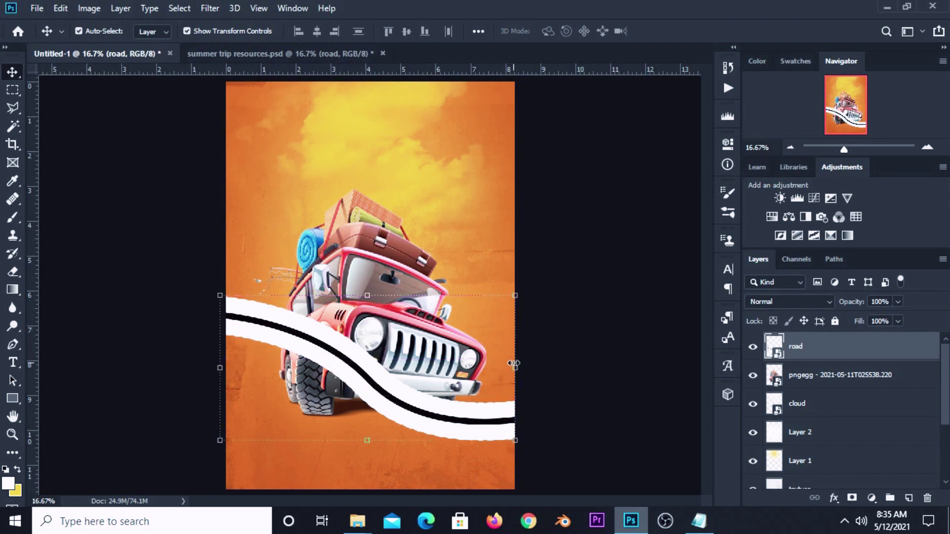
pyautogui.moveTo(513, 363); pyautogui.dragTo(519, 368)
pyautogui.press('Return')
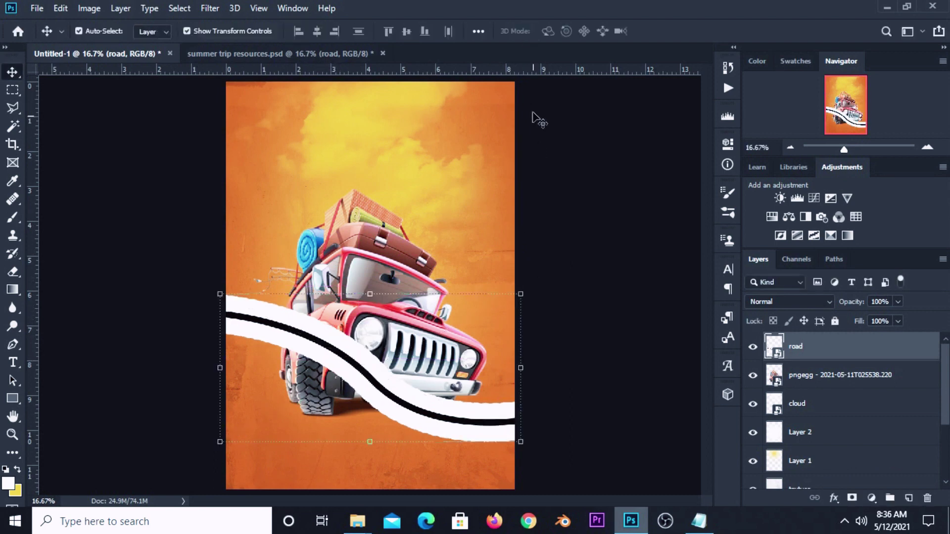
# Move the jeep layer above the road layer so the jeep stands in front of the road
pyautogui.click(388, 322)
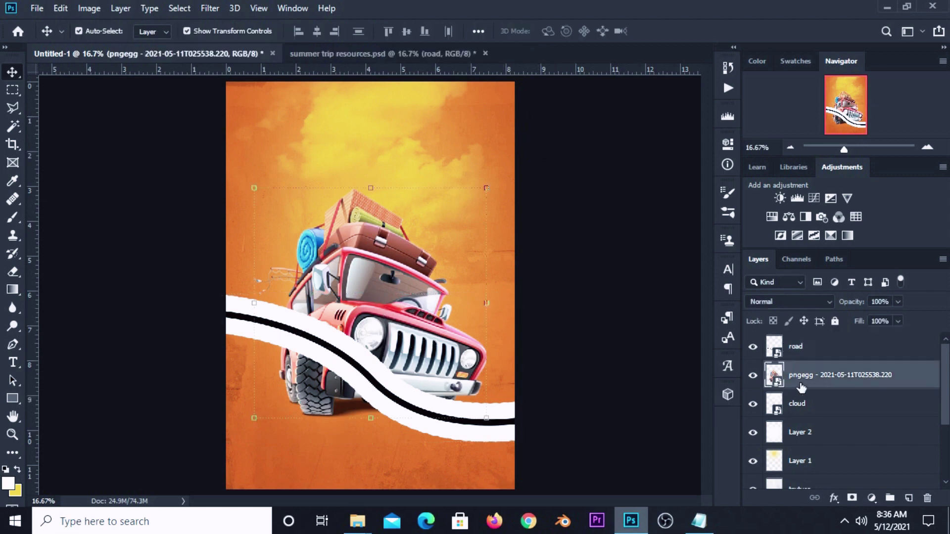
pyautogui.moveTo(801, 388); pyautogui.dragTo(799, 340)
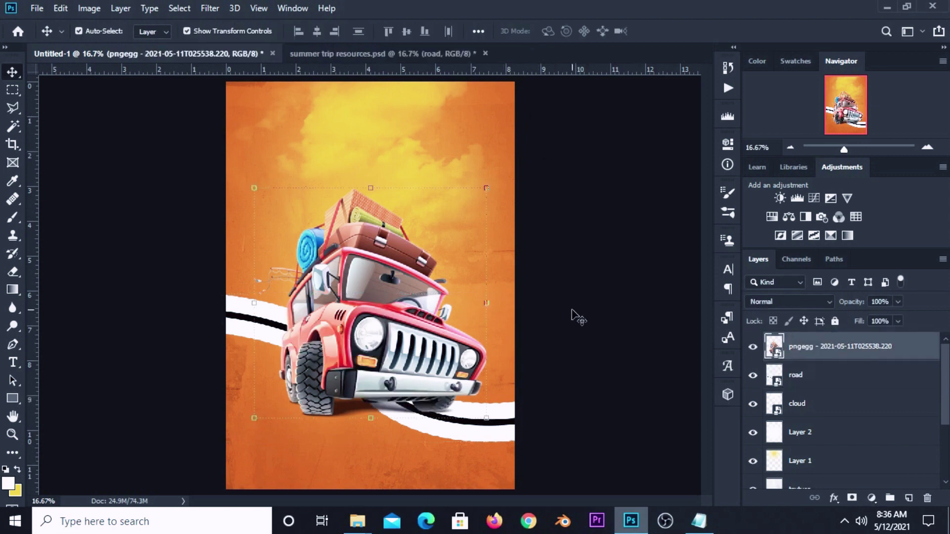
pyautogui.click(561, 329)
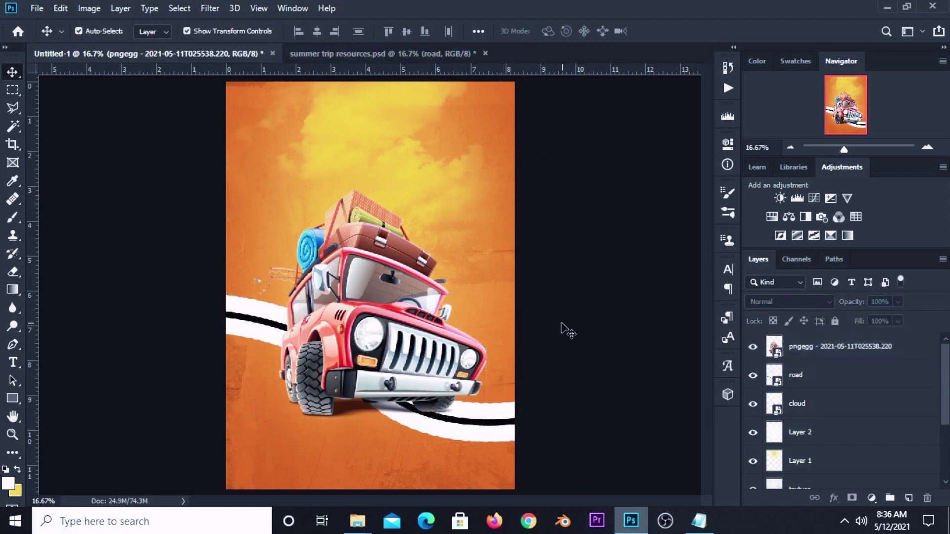
pyautogui.click(405, 342)
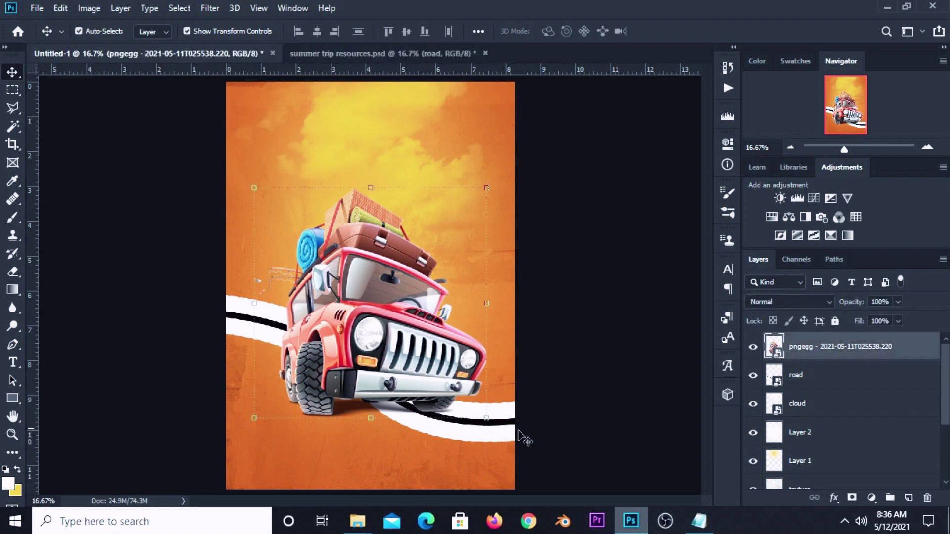
pyautogui.click(541, 424)
# Select the road and jeep layers together and move them straight up about 60 px
pyautogui.click(491, 418)
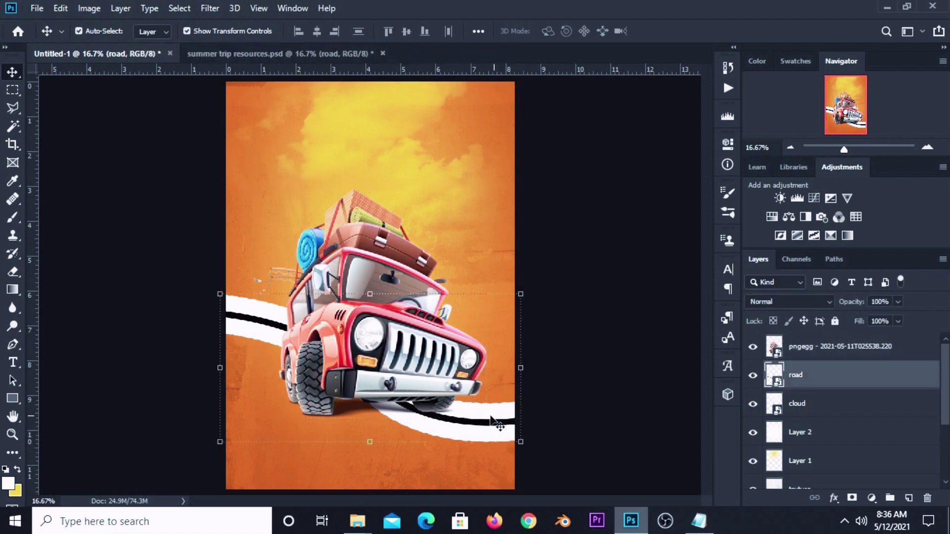
pyautogui.keyDown('shift'); pyautogui.click(382, 267); pyautogui.keyUp('shift')
pyautogui.hotkey('ctrl', 't')
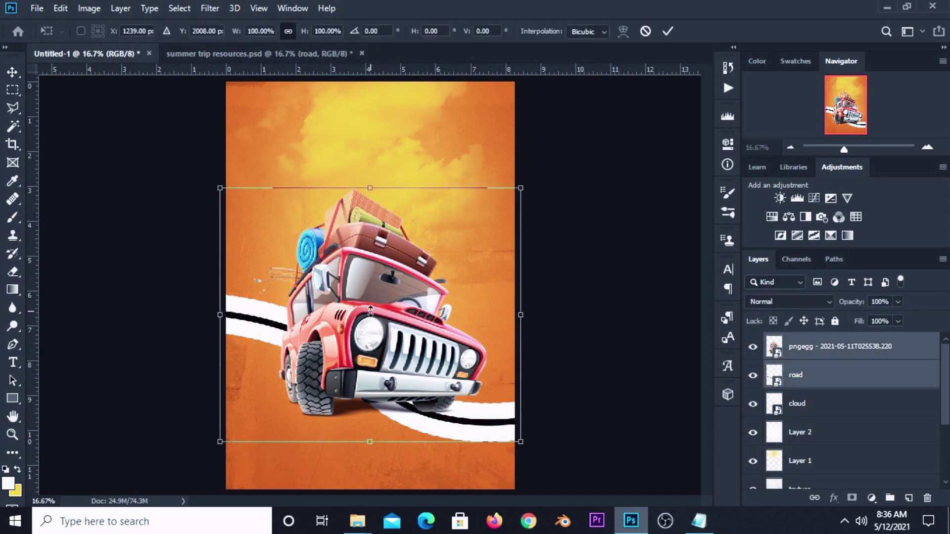
pyautogui.moveTo(370, 310); pyautogui.dragTo(370, 304)
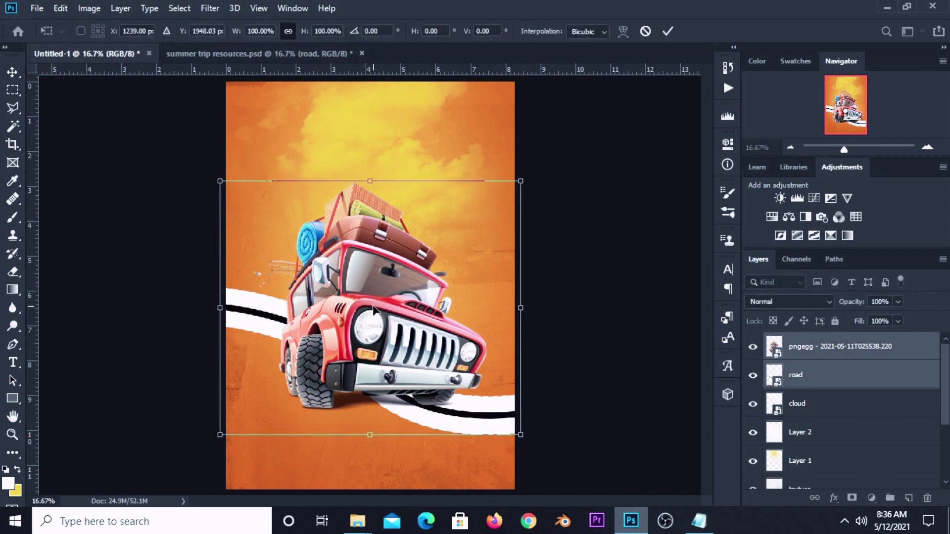
pyautogui.press('Return')
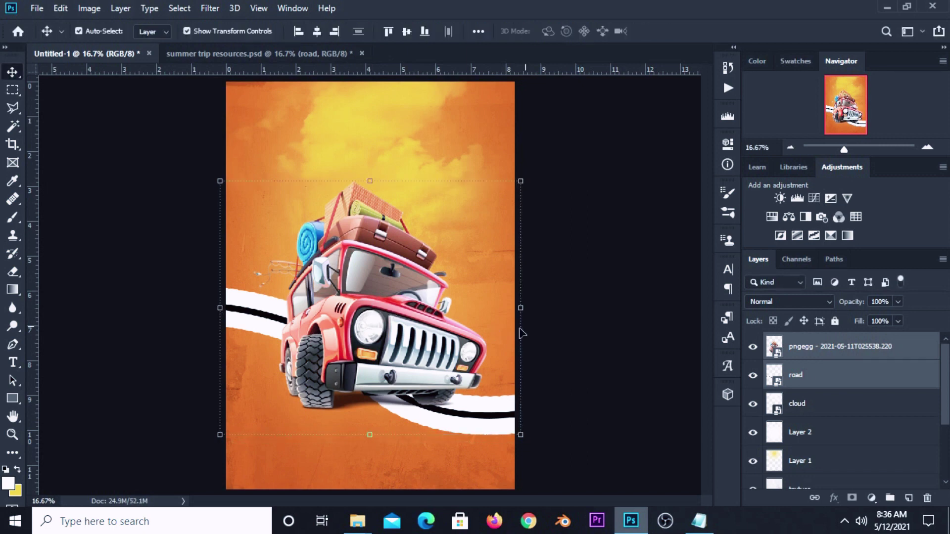
pyautogui.hotkey('shift', 'Down')
pyautogui.hotkey('shift', 'Down')
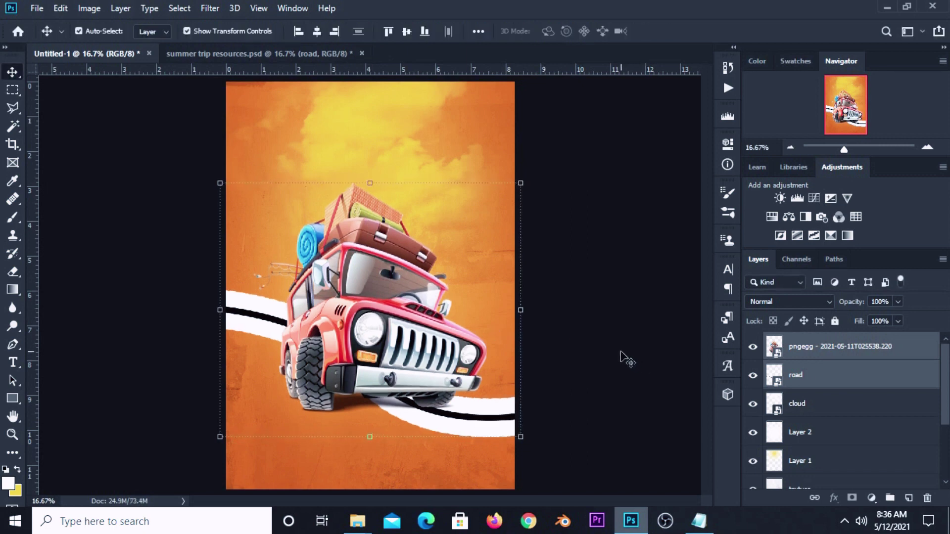
pyautogui.hotkey('shift', 'Up')
pyautogui.hotkey('shift', 'Up')
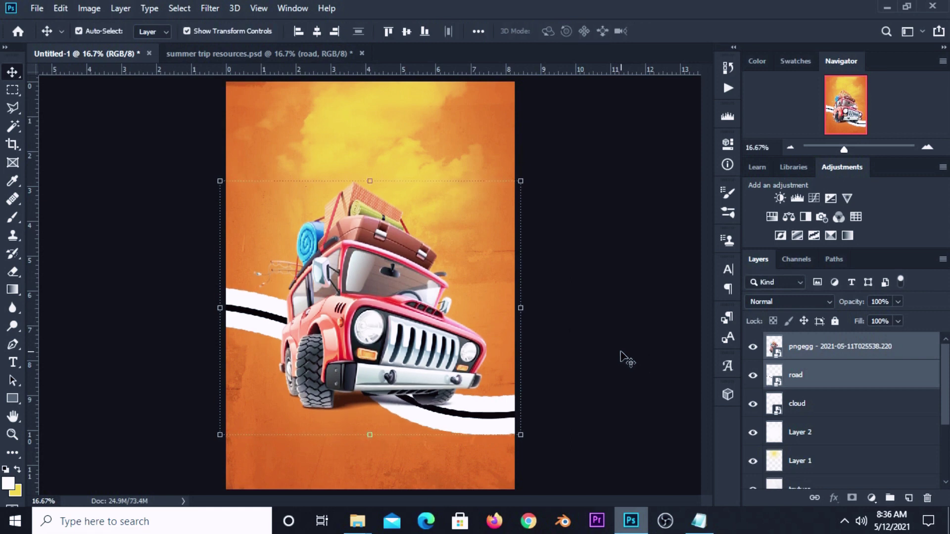
# Add an Exposure adjustment layer above the jeep with gamma correction 0.88 and compare the flyer with and without it
pyautogui.click(602, 340)
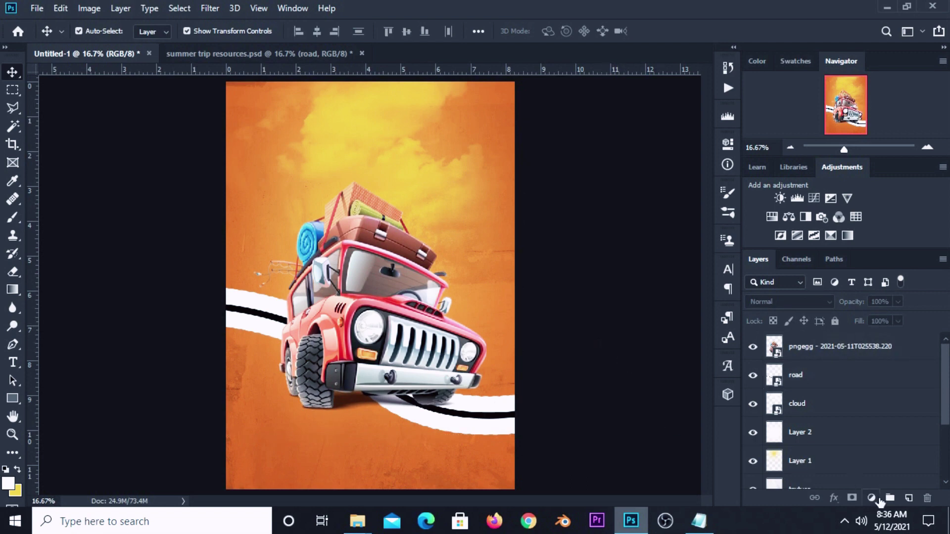
pyautogui.click(874, 499)
pyautogui.click(877, 332)
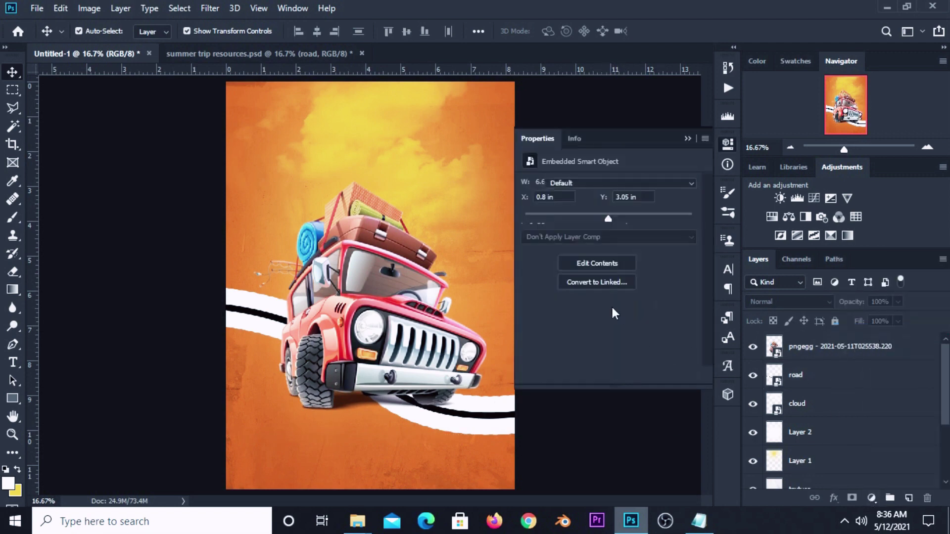
pyautogui.moveTo(613, 272); pyautogui.dragTo(618, 271)
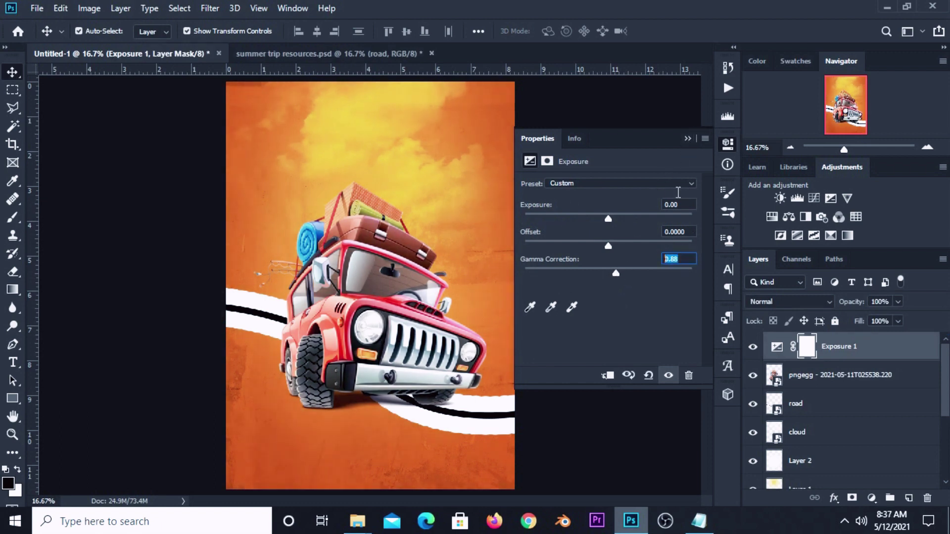
pyautogui.click(688, 139)
pyautogui.click(753, 347)
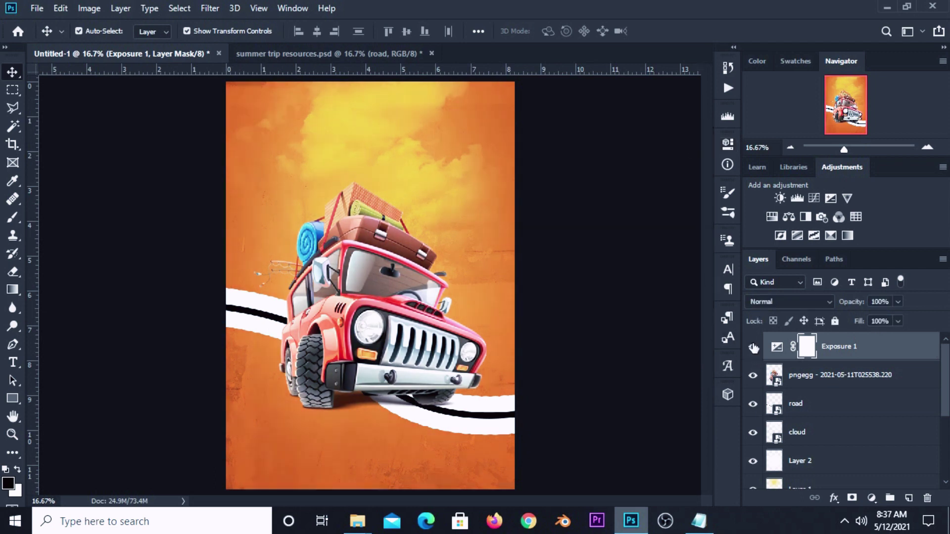
pyautogui.click(627, 304)
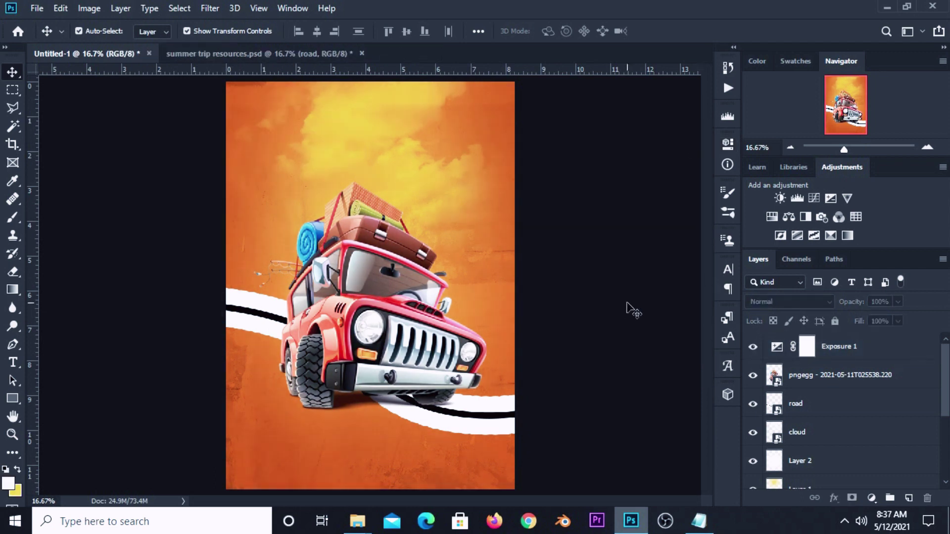
# Hide the road and cloud layers in the summer trip resources document
pyautogui.click(287, 54)
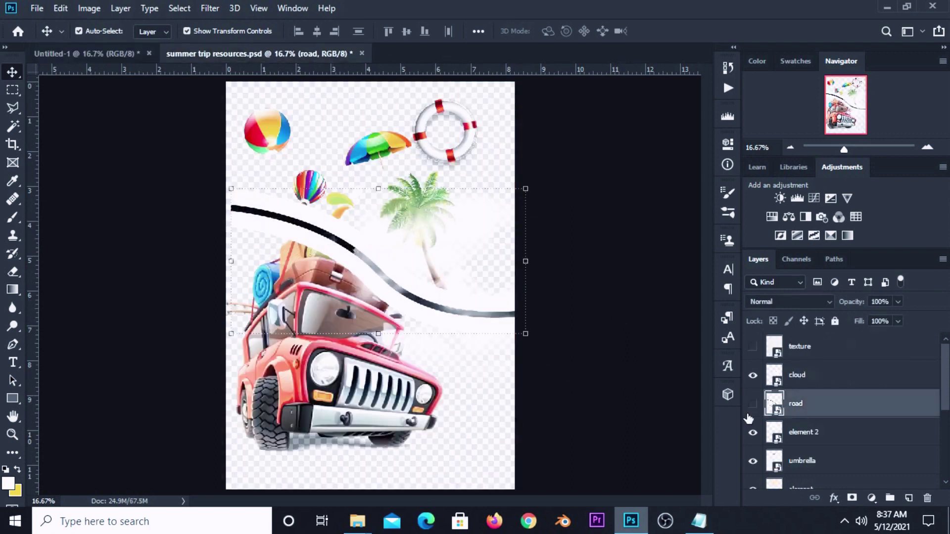
pyautogui.click(488, 237)
pyautogui.click(752, 375)
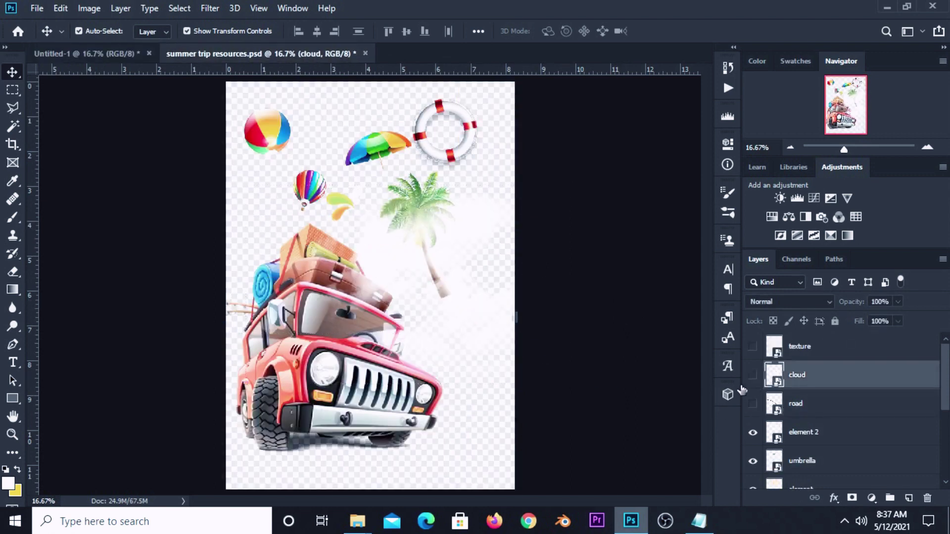
pyautogui.click(627, 310)
# Copy the coconut tree from the resources document into the flyer and place it at the poster's right edge beside the jeep
pyautogui.click(427, 224)
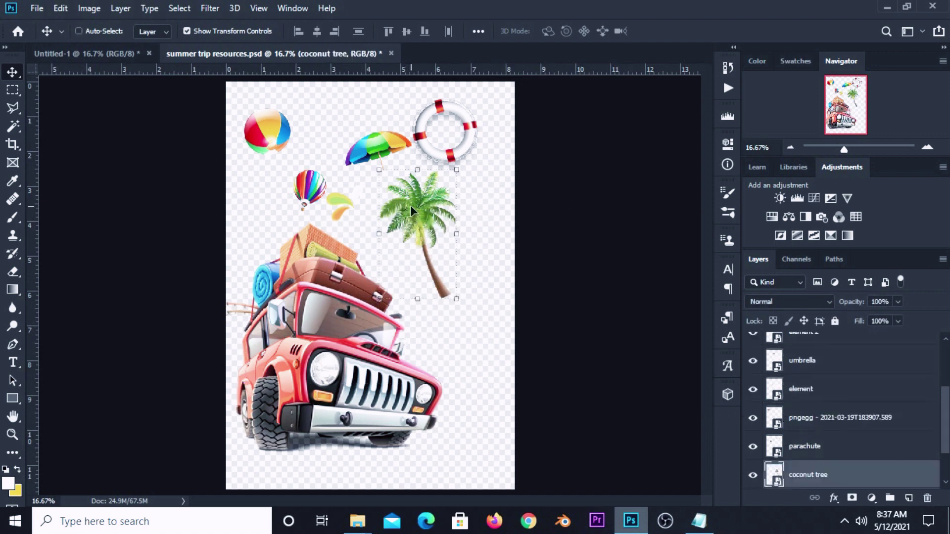
pyautogui.moveTo(182, 130); pyautogui.dragTo(496, 263)
pyautogui.hotkey('ctrl', 't')
pyautogui.click(530, 30)
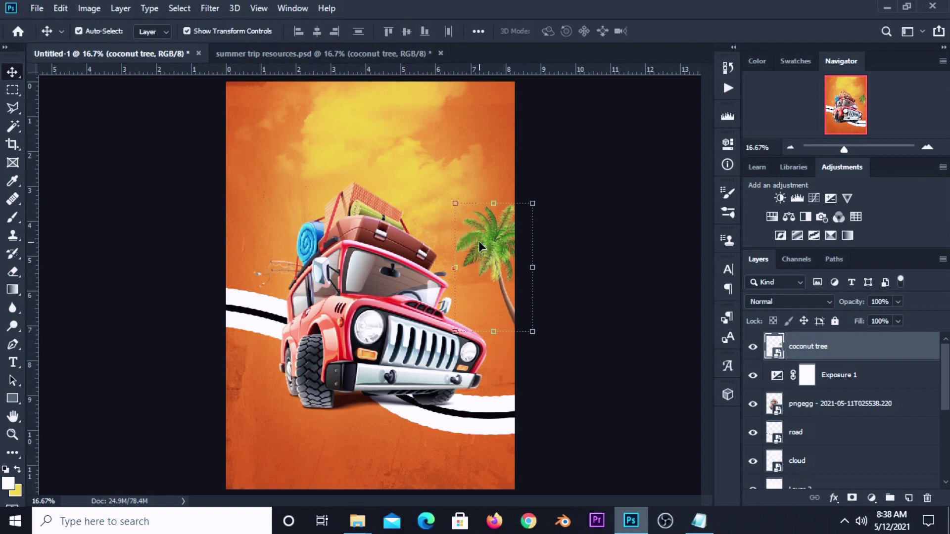
# Duplicate the coconut tree, shrink the copy slightly and place it on the left side of the jeep
pyautogui.hotkey('ctrl', 'j')
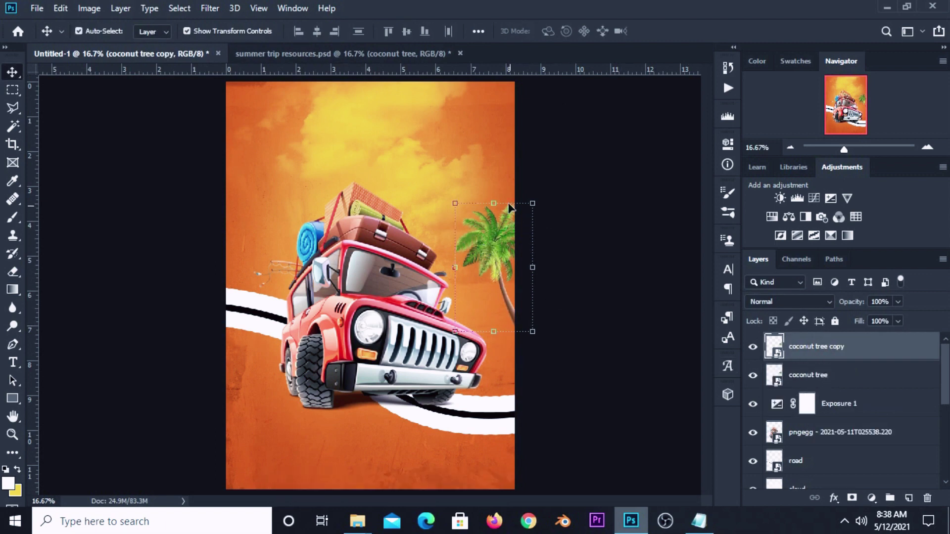
pyautogui.hotkey('ctrl', 't')
pyautogui.moveTo(506, 269); pyautogui.dragTo(286, 246)
pyautogui.moveTo(293, 169); pyautogui.dragTo(290, 191)
pyautogui.click(536, 36)
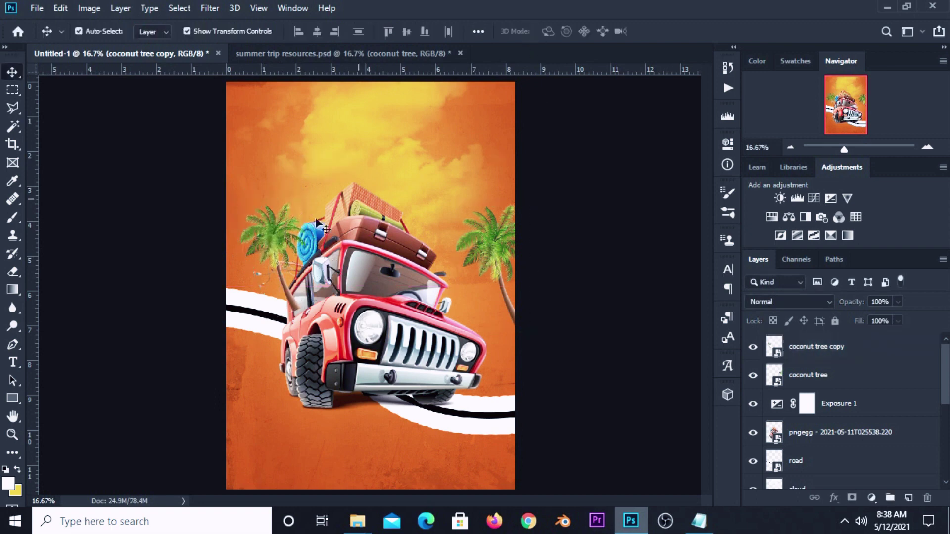
# Move the left coconut tree's layer directly below the jeep layer and toggle its visibility to check the placement
pyautogui.moveTo(837, 358); pyautogui.dragTo(841, 446)
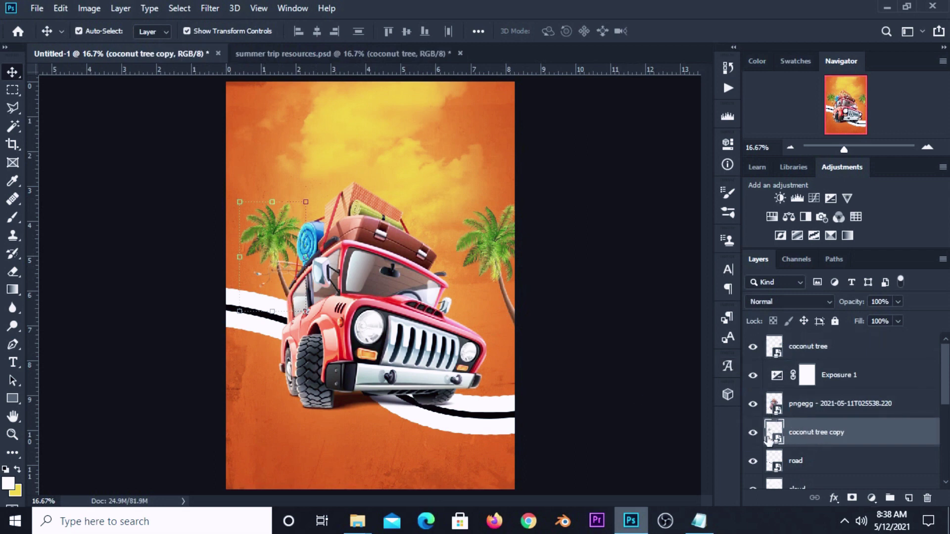
pyautogui.click(753, 433)
pyautogui.click(753, 433)
# Duplicate the left coconut tree, rotate the copy about -35° and shift it slightly left over the first one
pyautogui.hotkey('ctrl', 'j')
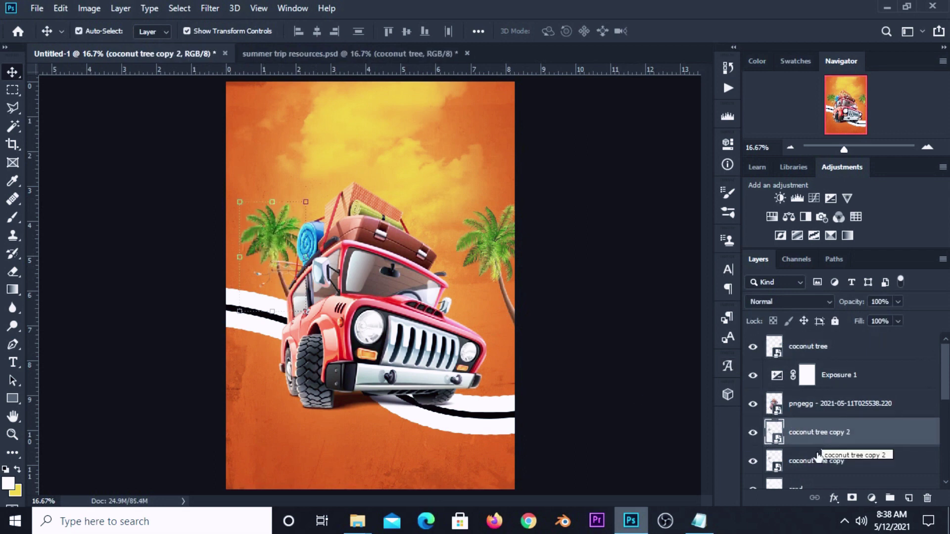
pyautogui.moveTo(306, 201); pyautogui.dragTo(250, 212)
pyautogui.moveTo(284, 260); pyautogui.dragTo(277, 262)
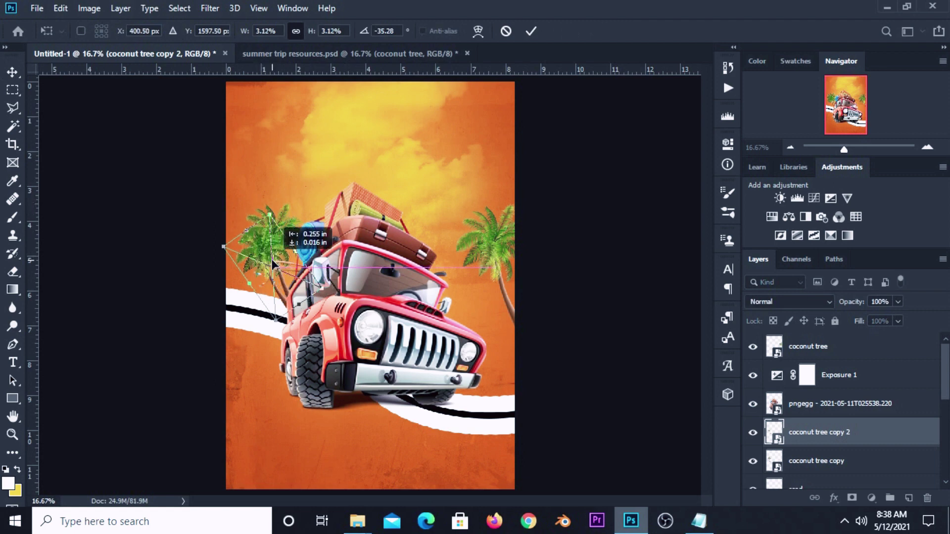
pyautogui.click(532, 31)
# Move the right coconut tree's layer directly below the jeep layer
pyautogui.click(501, 272)
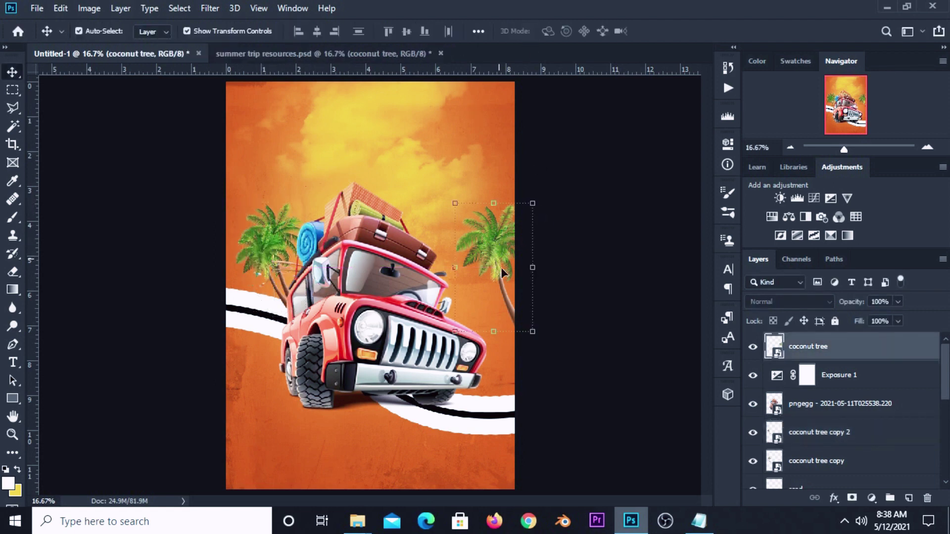
pyautogui.moveTo(795, 362); pyautogui.dragTo(803, 416)
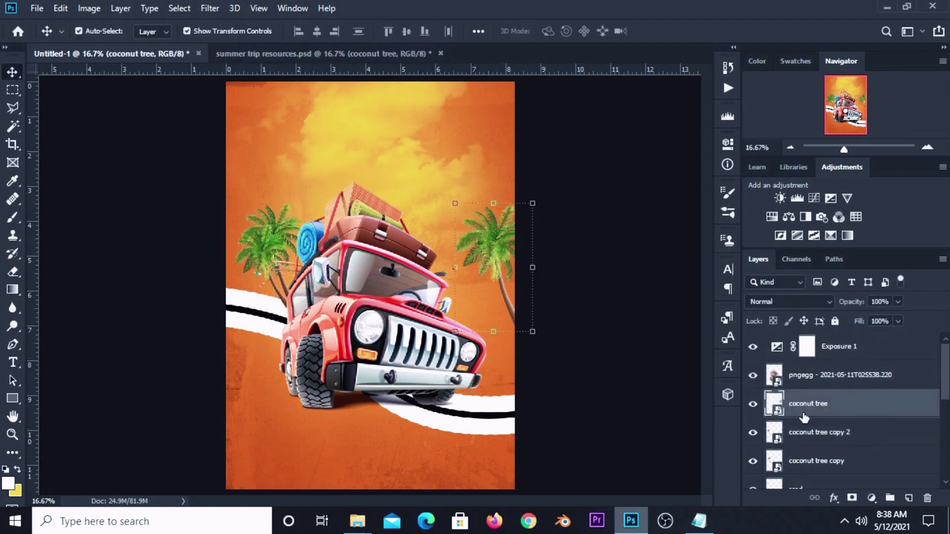
pyautogui.click(627, 319)
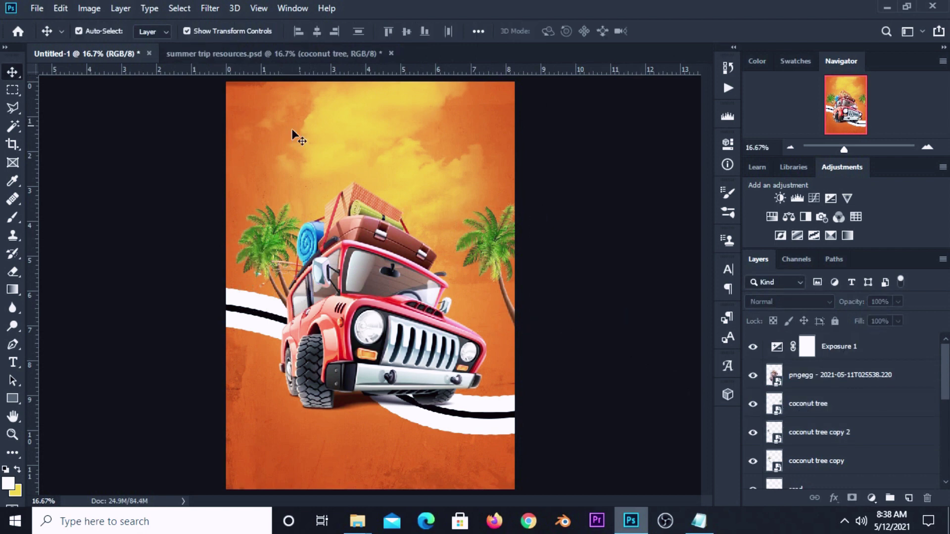
# Copy the hot-air balloon from the resources document into the flyer and place it in the sky to the right of the jeep's luggage
pyautogui.click(272, 54)
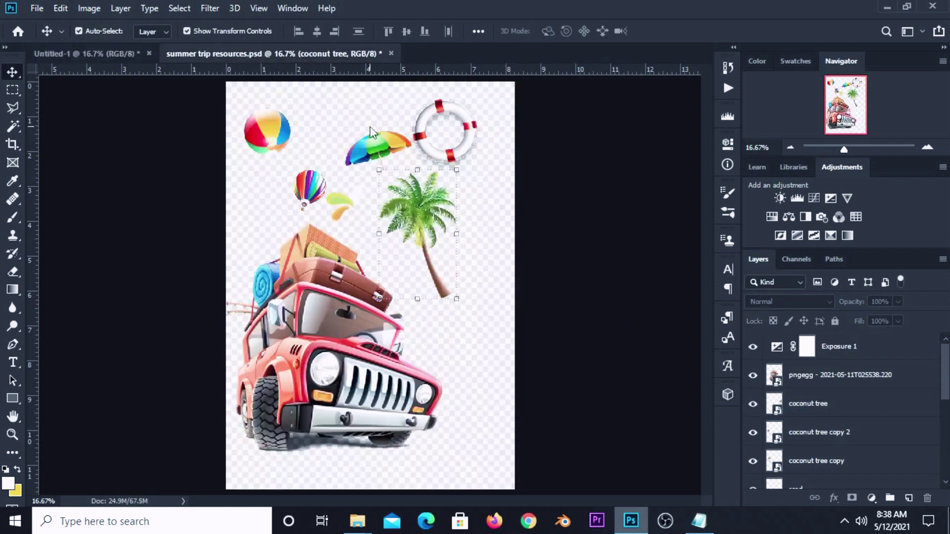
pyautogui.click(317, 192)
pyautogui.moveTo(316, 192); pyautogui.dragTo(380, 177)
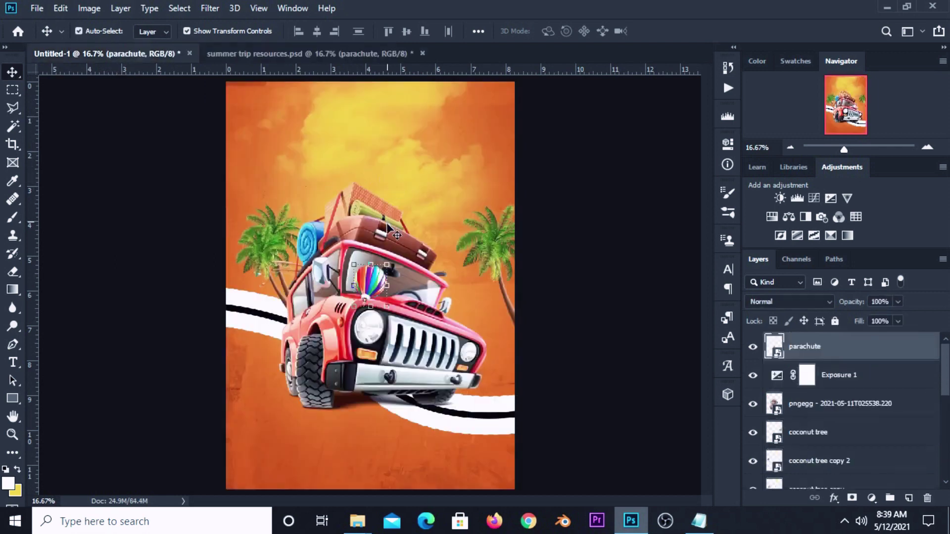
pyautogui.moveTo(375, 285); pyautogui.dragTo(440, 214)
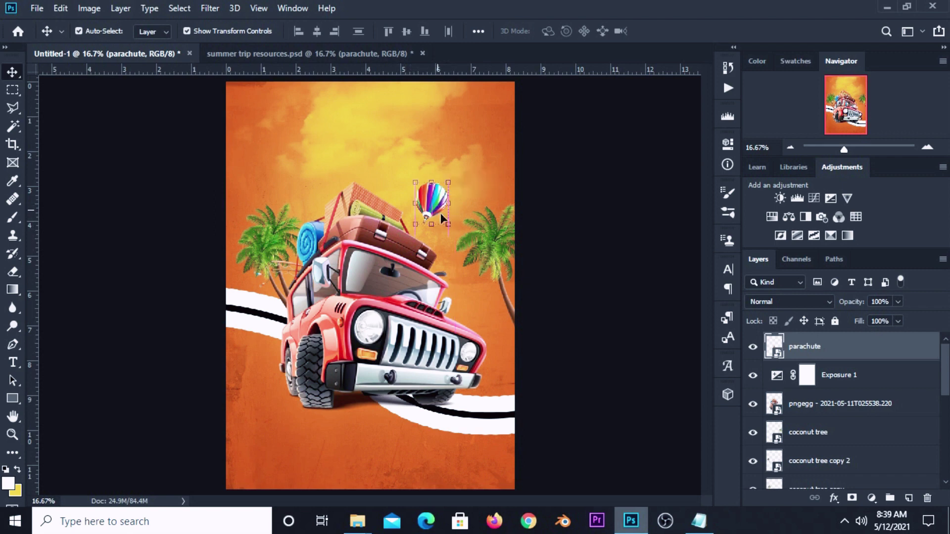
pyautogui.click(571, 226)
# Copy the umbrella from the resources document into the flyer and place it above the left side of the jeep's luggage
pyautogui.click(227, 53)
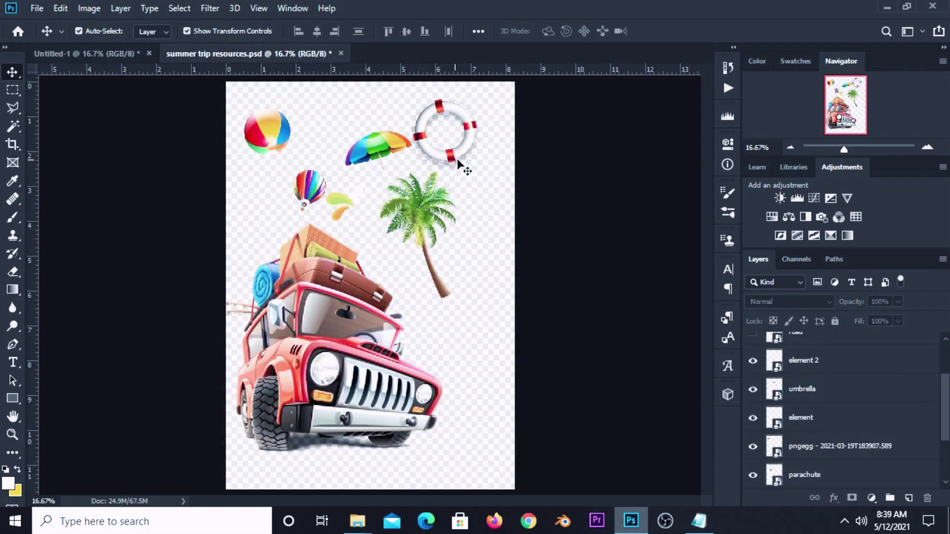
pyautogui.click(393, 148)
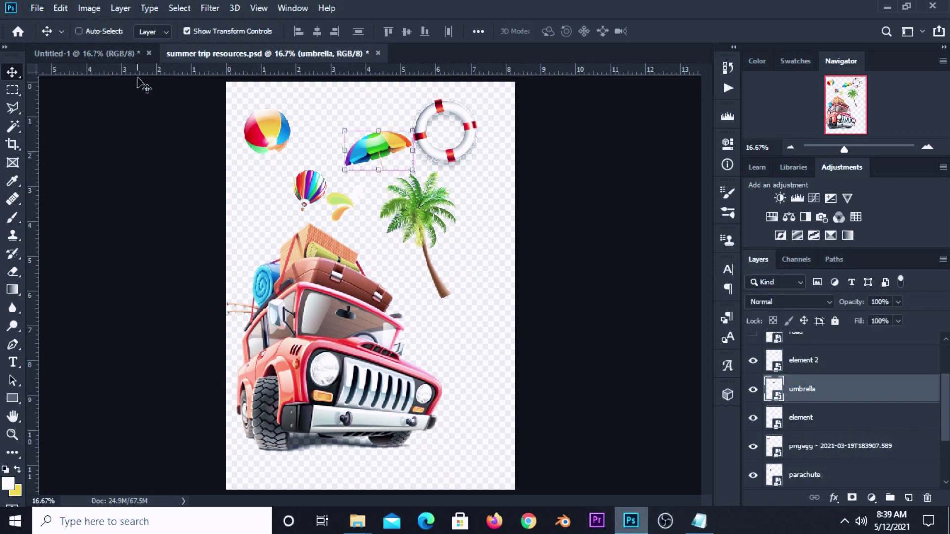
pyautogui.moveTo(143, 85); pyautogui.dragTo(316, 197)
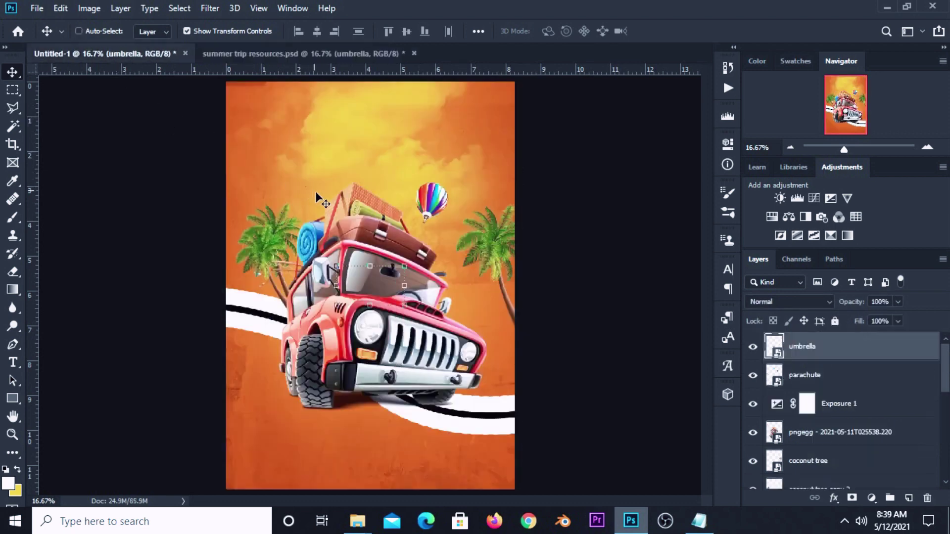
pyautogui.moveTo(367, 284); pyautogui.dragTo(322, 188)
# Move the umbrella layer directly below the jeep layer and lower the umbrella so it tucks behind the luggage
pyautogui.moveTo(823, 347); pyautogui.dragTo(815, 440)
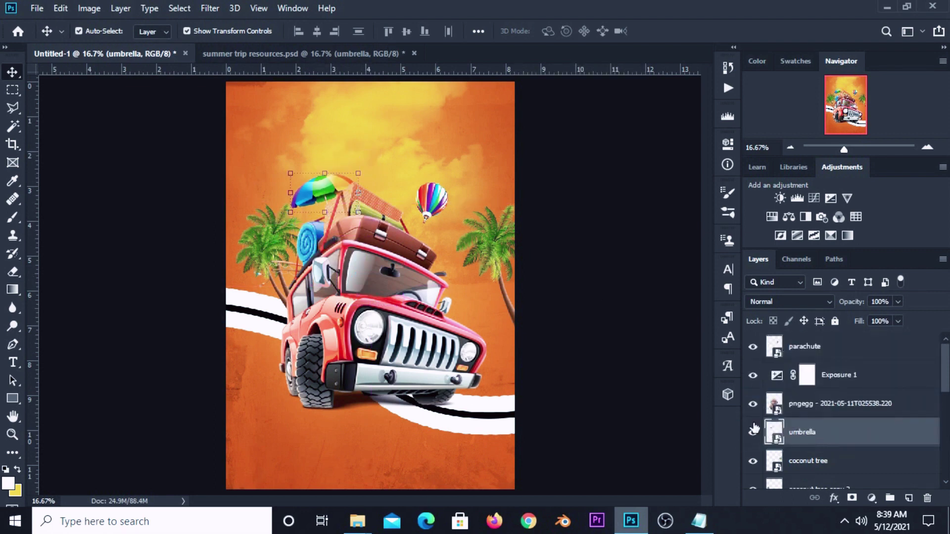
pyautogui.click(567, 235)
pyautogui.click(312, 183)
pyautogui.moveTo(312, 183)
pyautogui.mouseDown()
pyautogui.moveTo(324, 180)
pyautogui.moveTo(311, 201)
pyautogui.mouseUp()
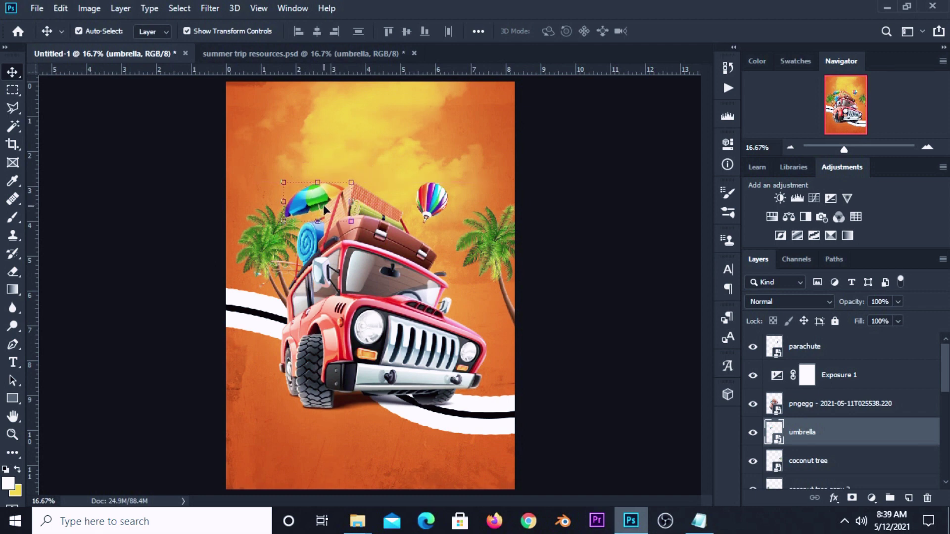
pyautogui.click(540, 241)
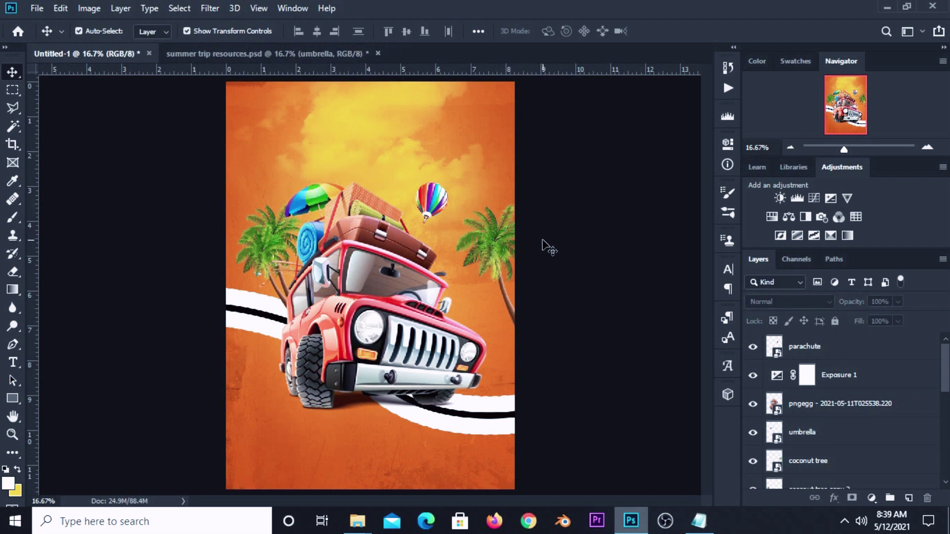
# Copy the beach ball from the resources document into the flyer and place it beside the jeep's left front wheel
pyautogui.click(301, 54)
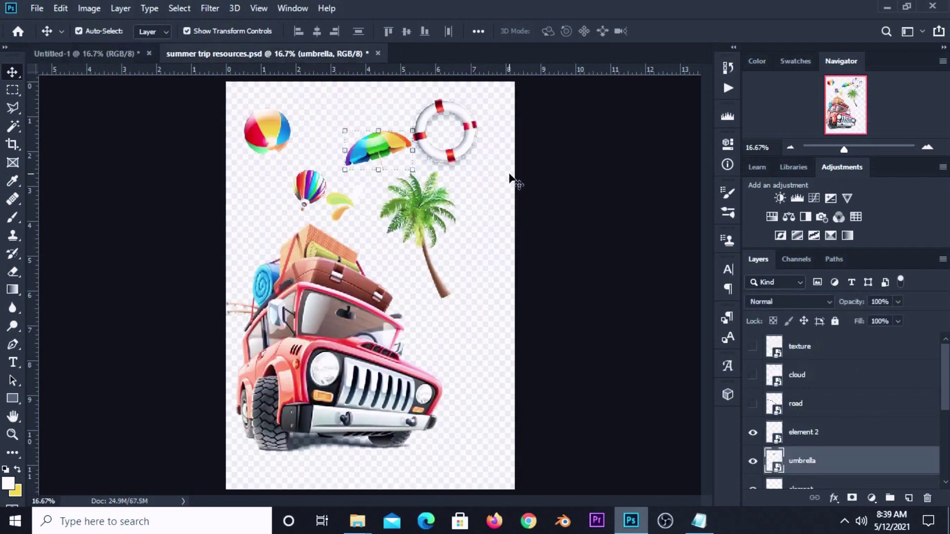
pyautogui.moveTo(262, 131); pyautogui.dragTo(261, 137)
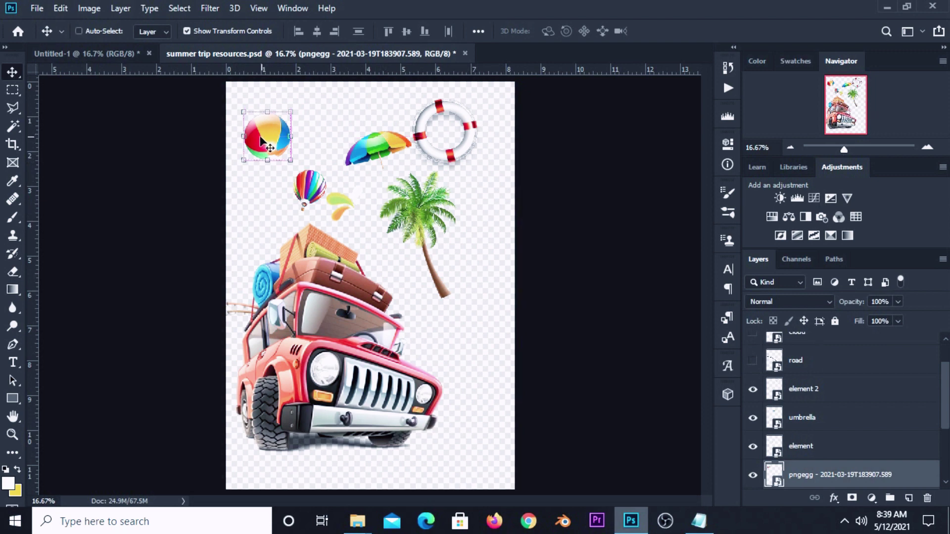
pyautogui.moveTo(140, 109); pyautogui.dragTo(251, 230)
pyautogui.moveTo(374, 279); pyautogui.dragTo(288, 380)
pyautogui.click(547, 344)
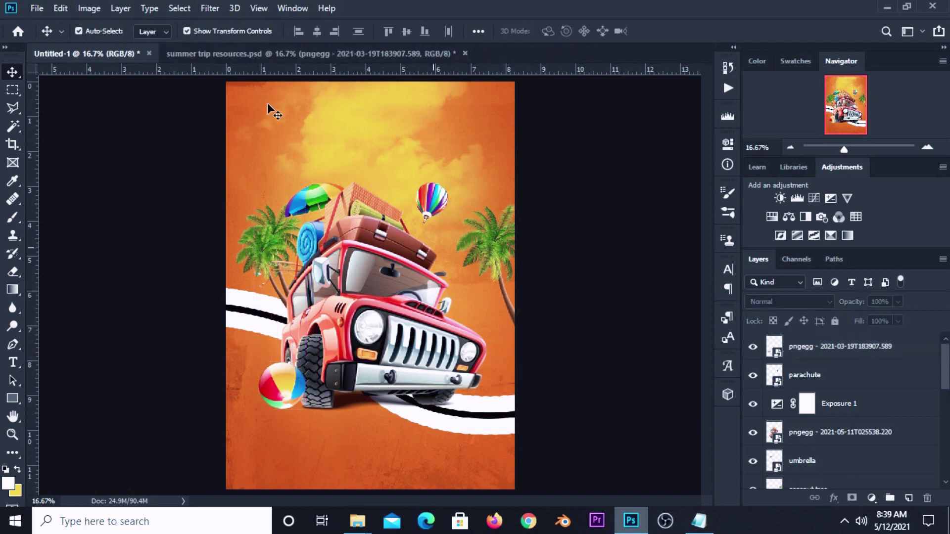
# Copy the lifebuoy from the resources document into the flyer and place it in the poster's lower-left corner, partly cut off by the edge
pyautogui.click(290, 56)
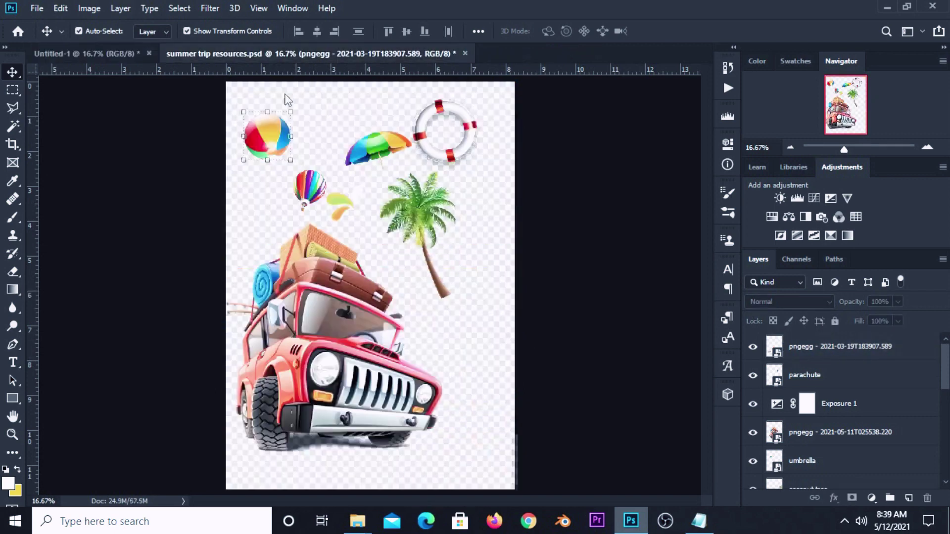
pyautogui.click(547, 198)
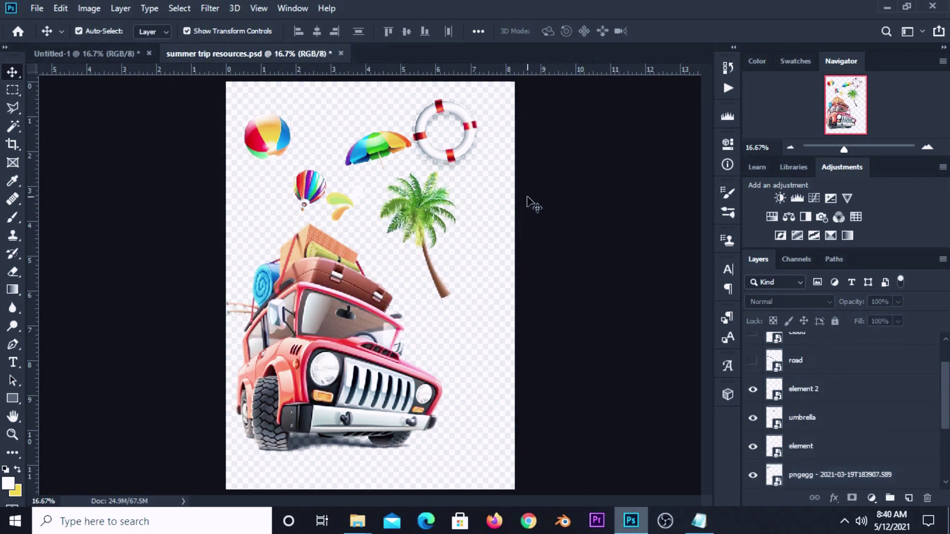
pyautogui.click(458, 164)
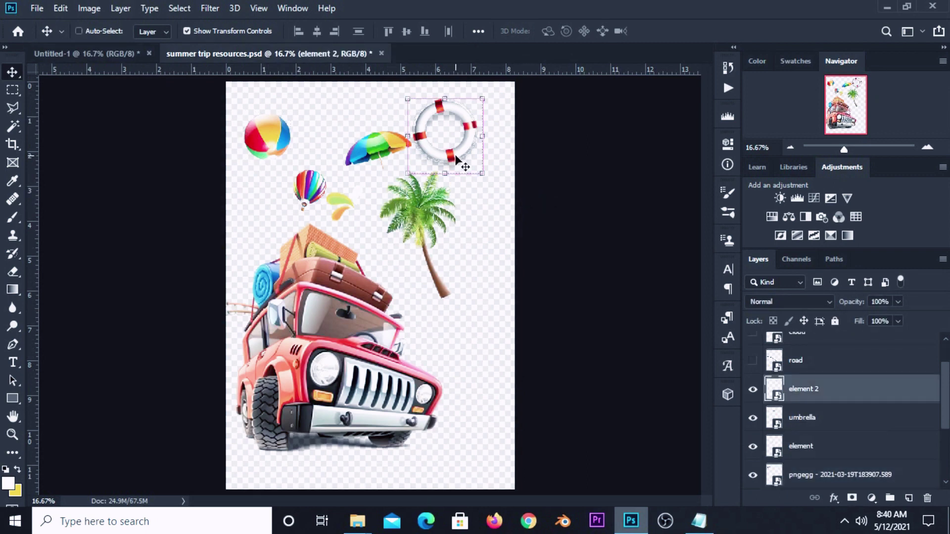
pyautogui.hotkey('ctrl', 'c')
pyautogui.click(87, 56)
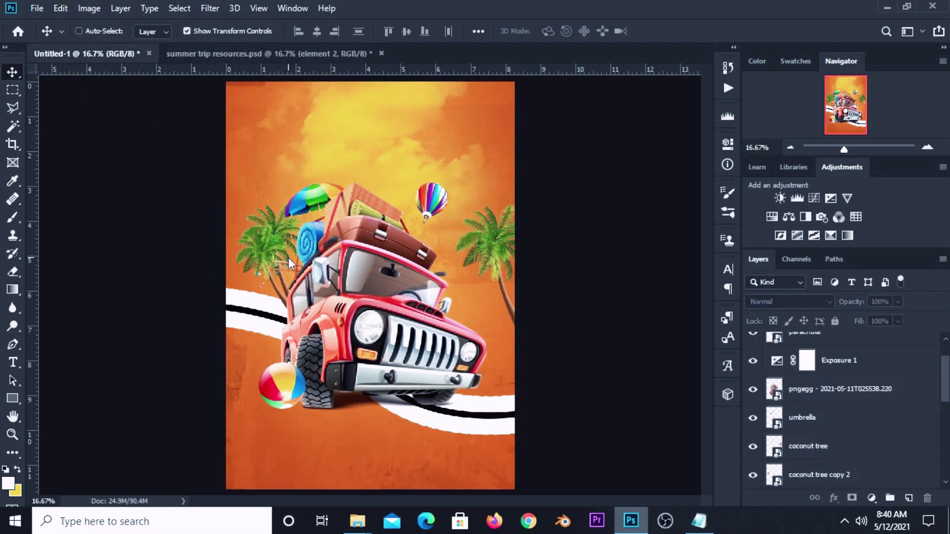
pyautogui.hotkey('ctrl', 'v')
pyautogui.moveTo(381, 261); pyautogui.dragTo(234, 443)
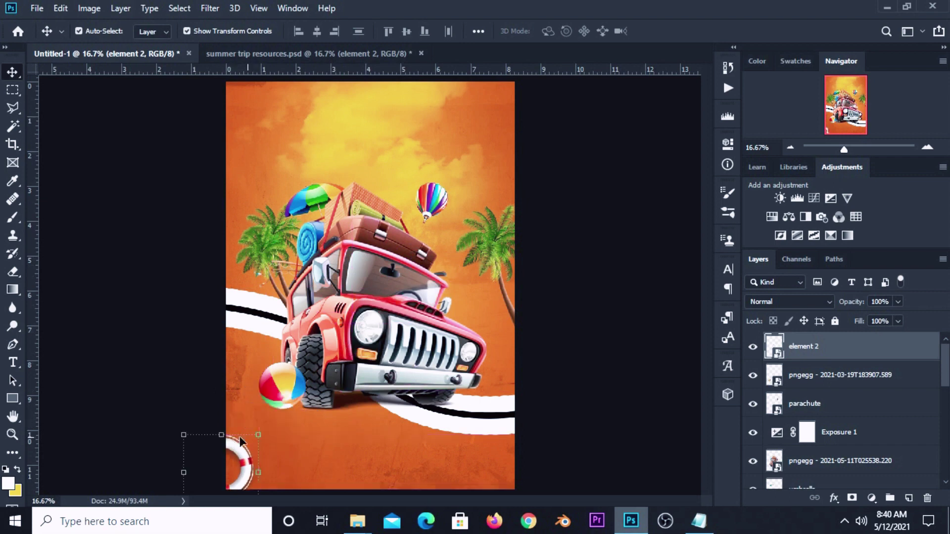
pyautogui.click(580, 366)
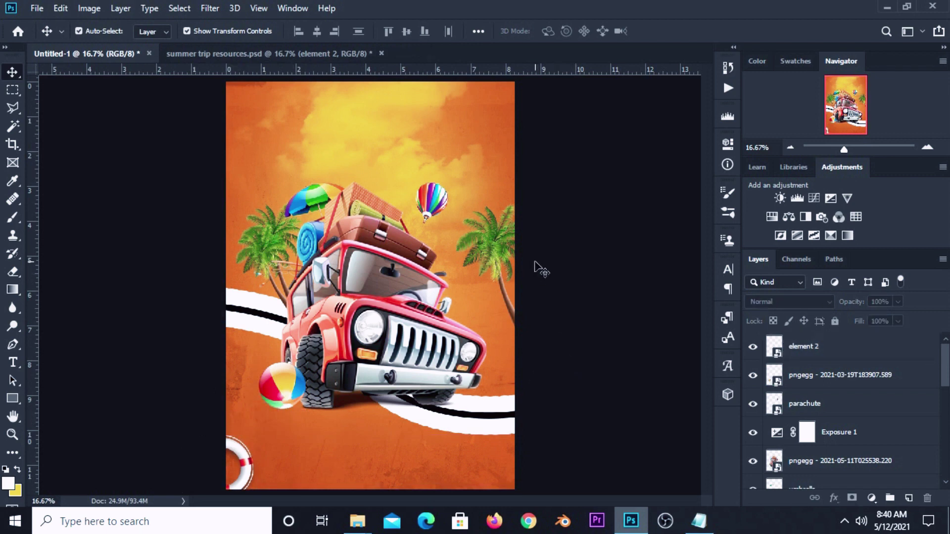
# Add a new empty layer directly below the beach ball layer
pyautogui.click(292, 395)
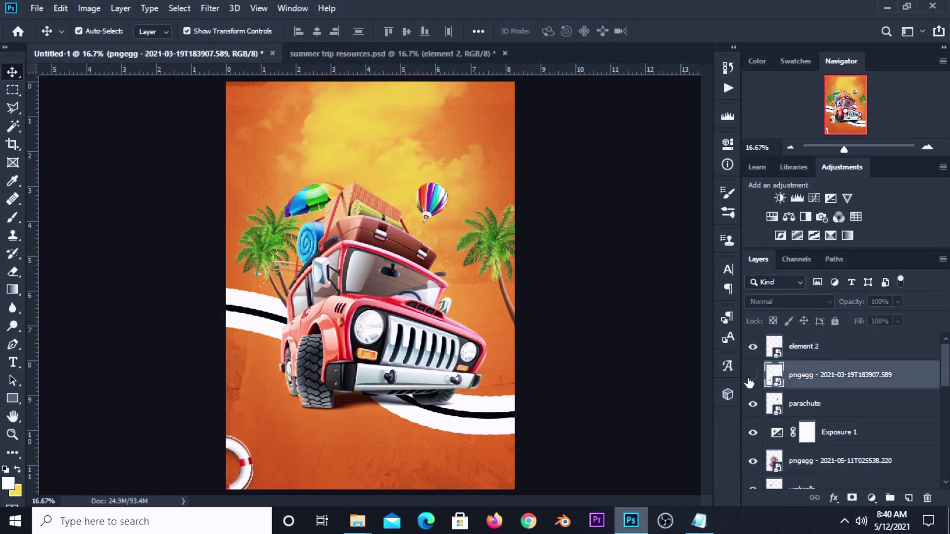
pyautogui.click(906, 498)
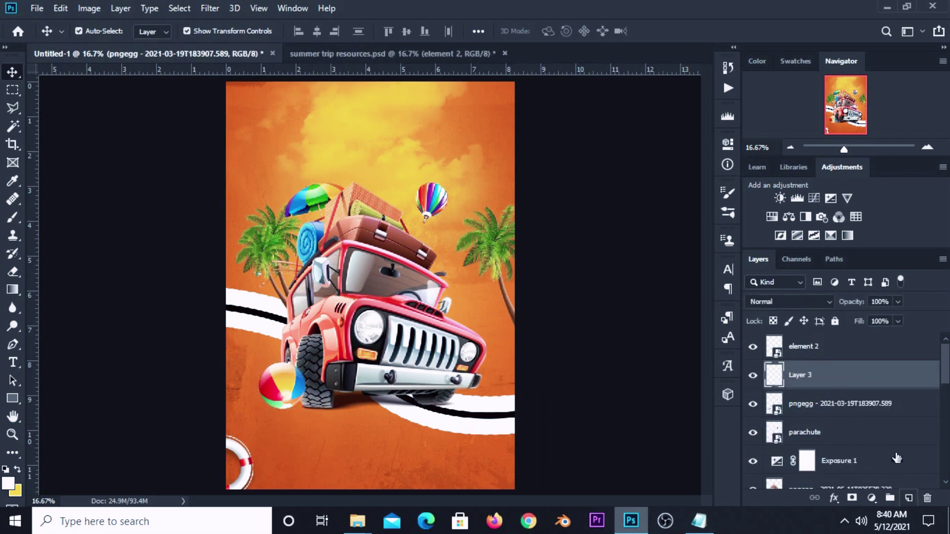
pyautogui.moveTo(826, 376); pyautogui.dragTo(828, 412)
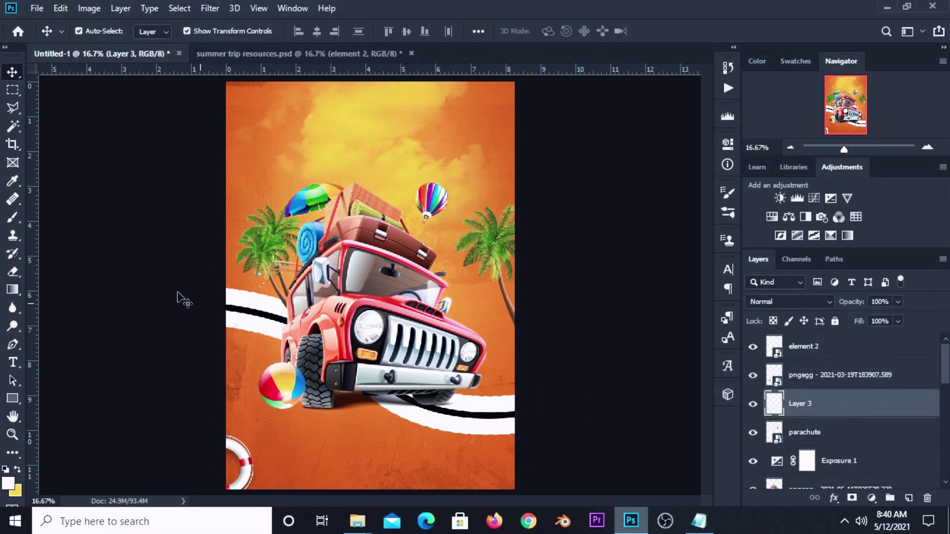
# Activate the Brush tool and flatten its soft round tip to 6% roundness
pyautogui.rightClick(15, 218)
pyautogui.click(52, 218)
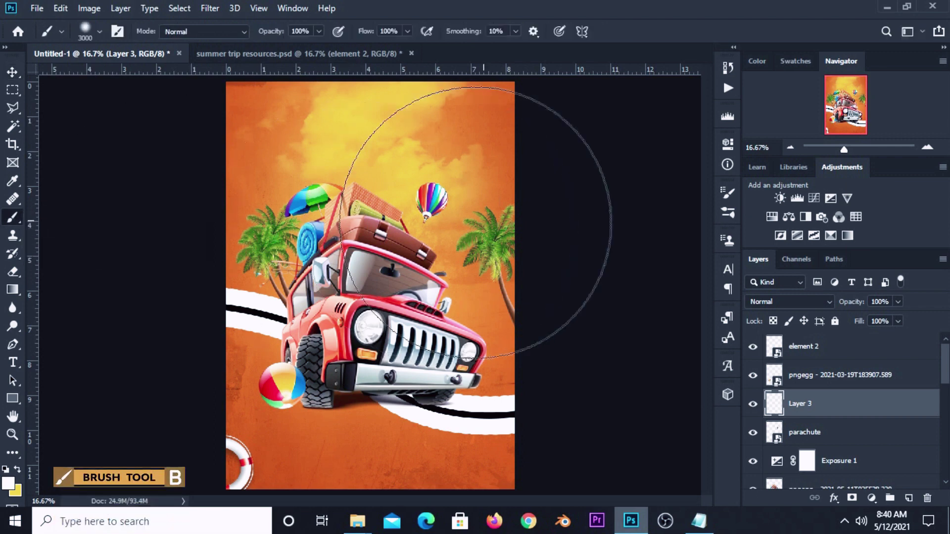
pyautogui.click(729, 190)
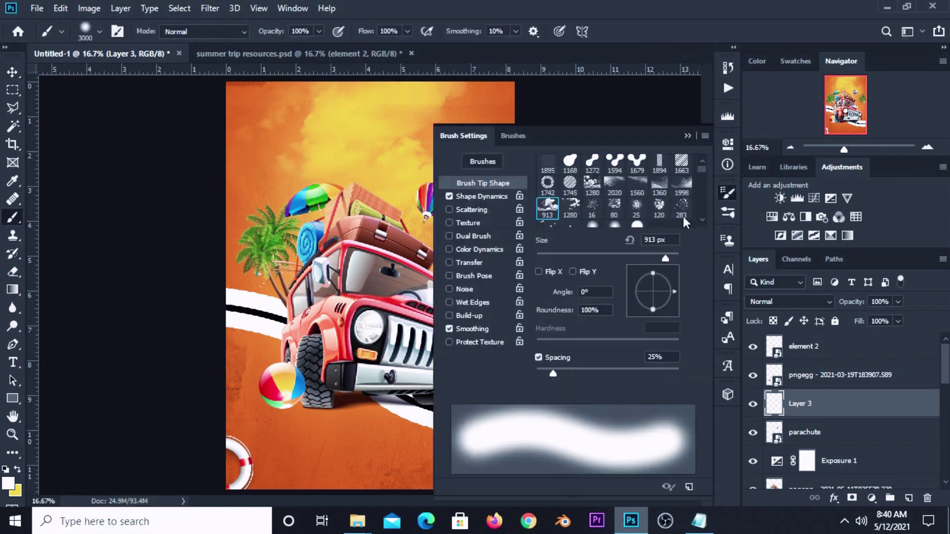
pyautogui.click(596, 310)
pyautogui.write('6')
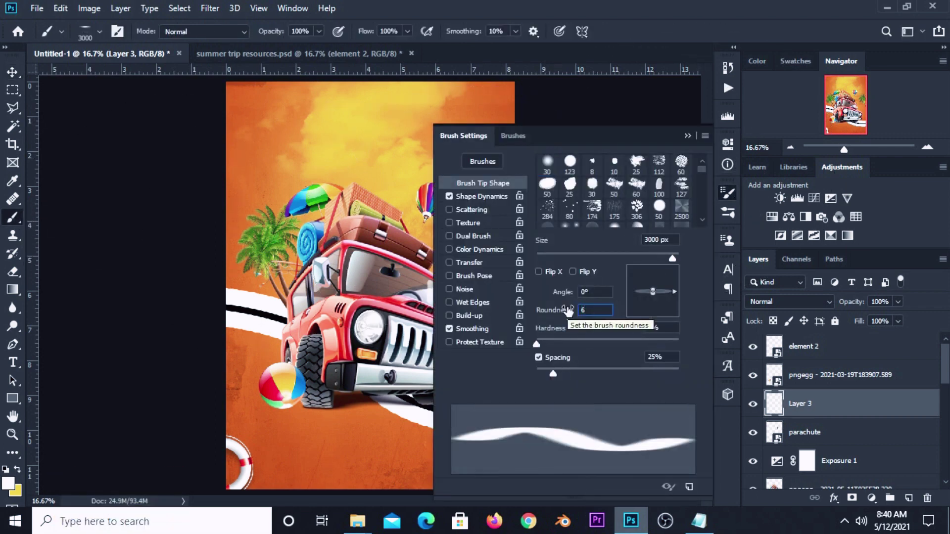
pyautogui.press('Return')
pyautogui.click(686, 134)
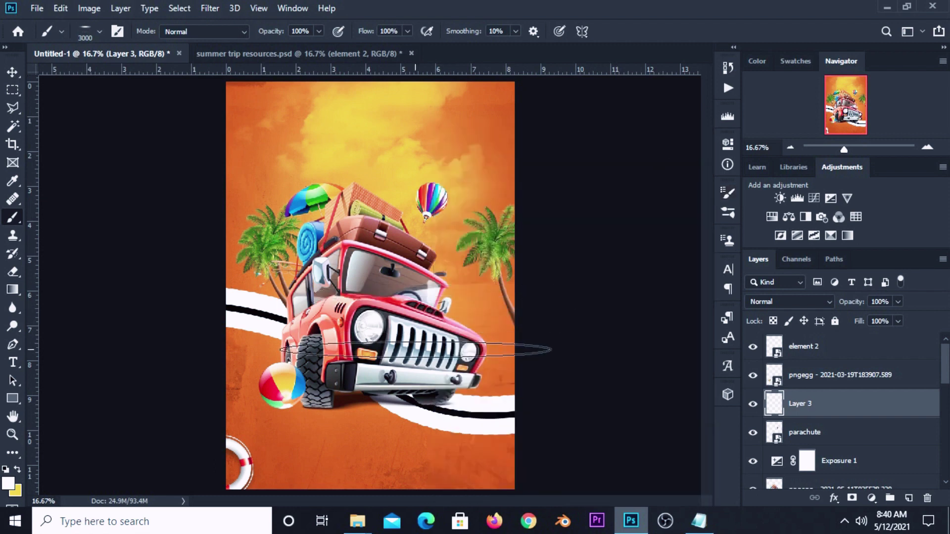
# Reduce the brush size to 1700 px and set the foreground colour to black (#000000)
pyautogui.press('[')
pyautogui.press('[')
pyautogui.press('[')
pyautogui.press('[')
pyautogui.press('[')
pyautogui.press('[')
pyautogui.press('[')
pyautogui.press('[')
pyautogui.press('[')
pyautogui.press('[')
pyautogui.press('[')
pyautogui.press('[')
pyautogui.press('[')
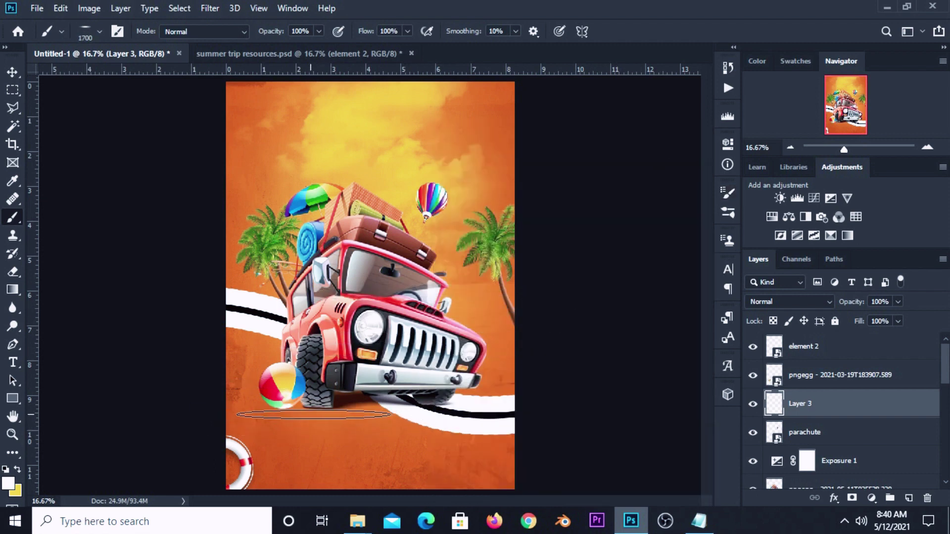
pyautogui.click(5, 470)
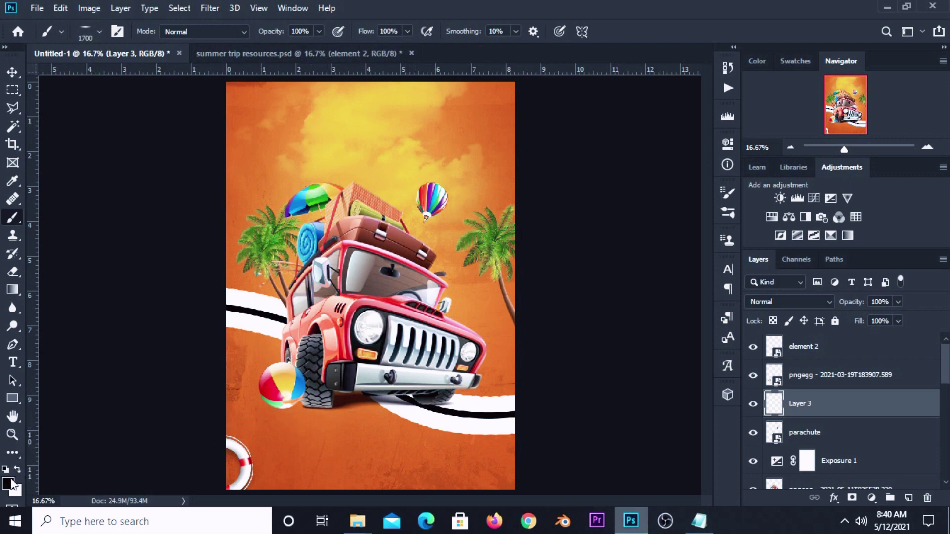
pyautogui.click(10, 483)
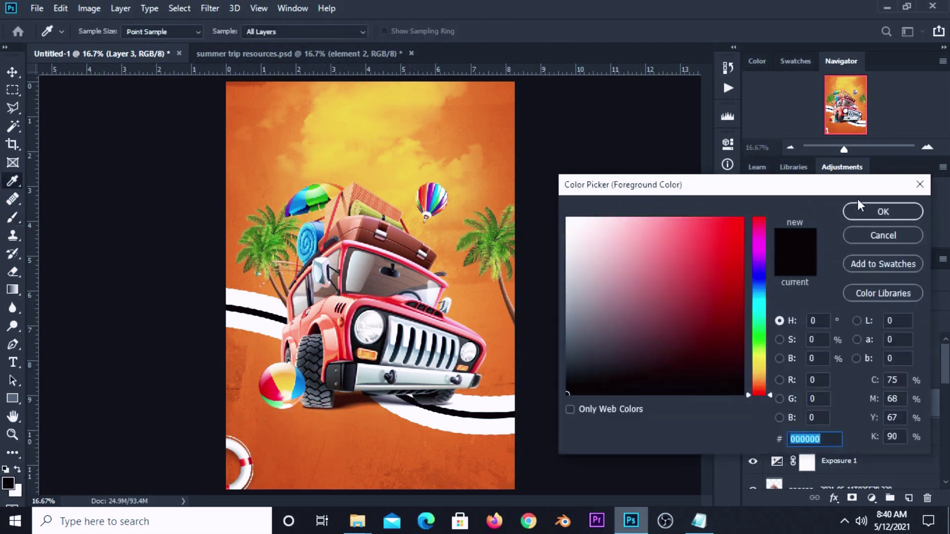
pyautogui.click(883, 212)
# Shrink the brush to 600 px and paint a thin black shadow under the beach ball on the new layer
pyautogui.press('[')
pyautogui.press('[')
pyautogui.press('[')
pyautogui.press('[')
pyautogui.press('[')
pyautogui.press('[')
pyautogui.press('[')
pyautogui.press('[')
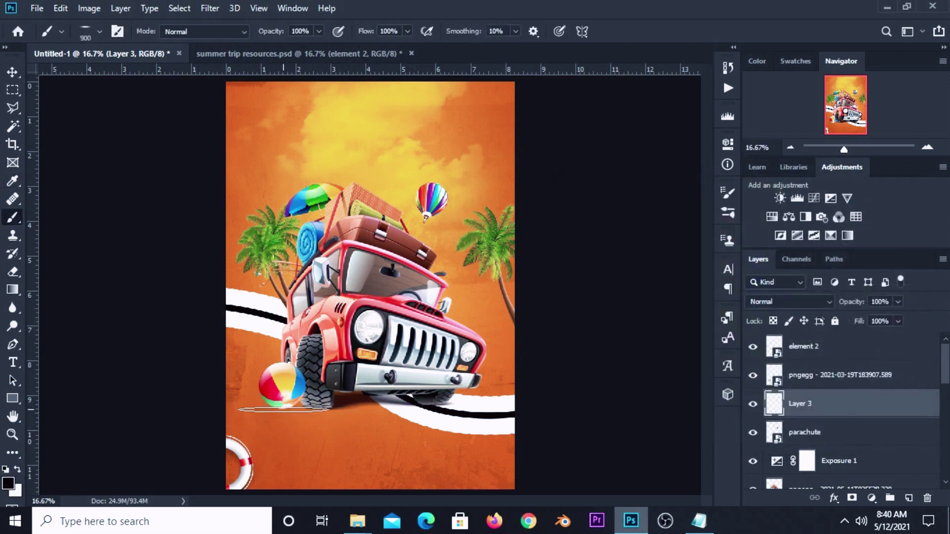
pyautogui.press('[')
pyautogui.press('[')
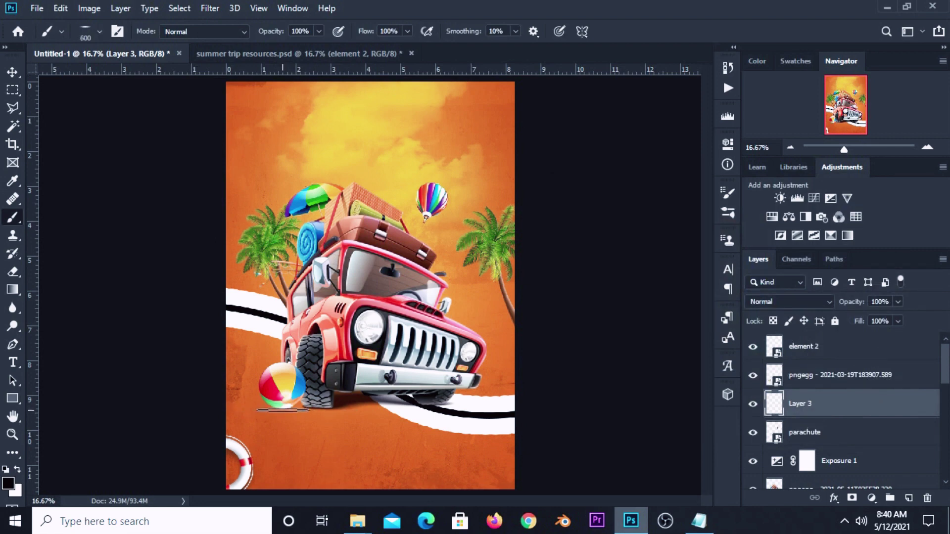
# Lower the beach ball shadow layer's opacity to about 63% and deselect the layer
pyautogui.click(7, 74)
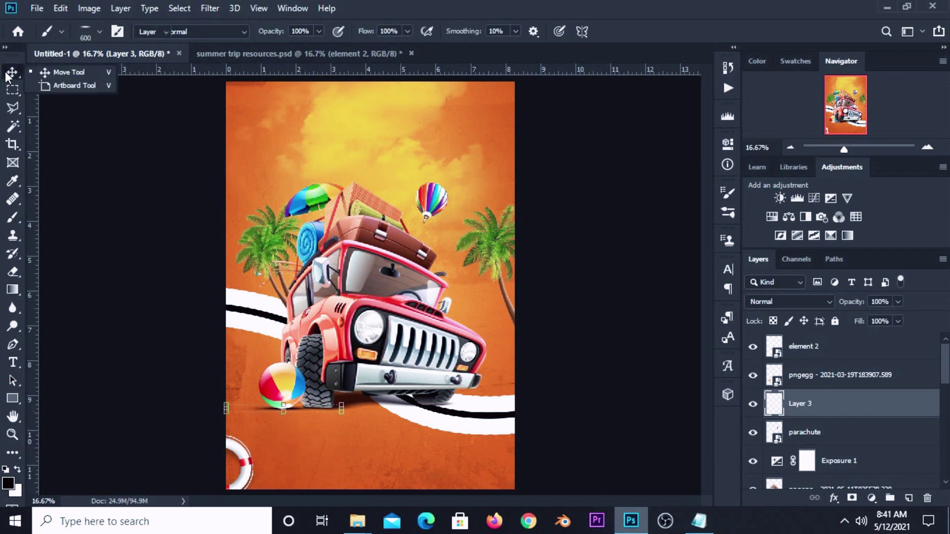
pyautogui.click(80, 73)
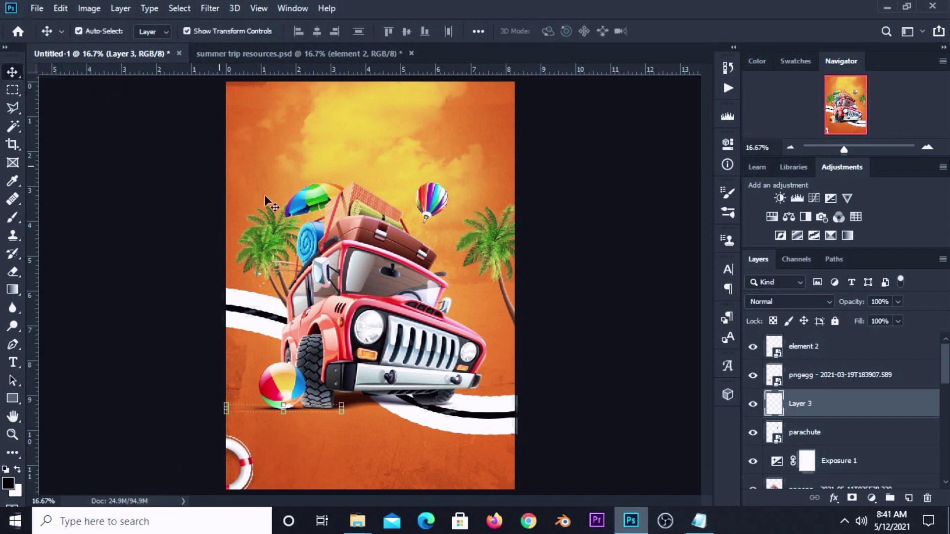
pyautogui.click(898, 302)
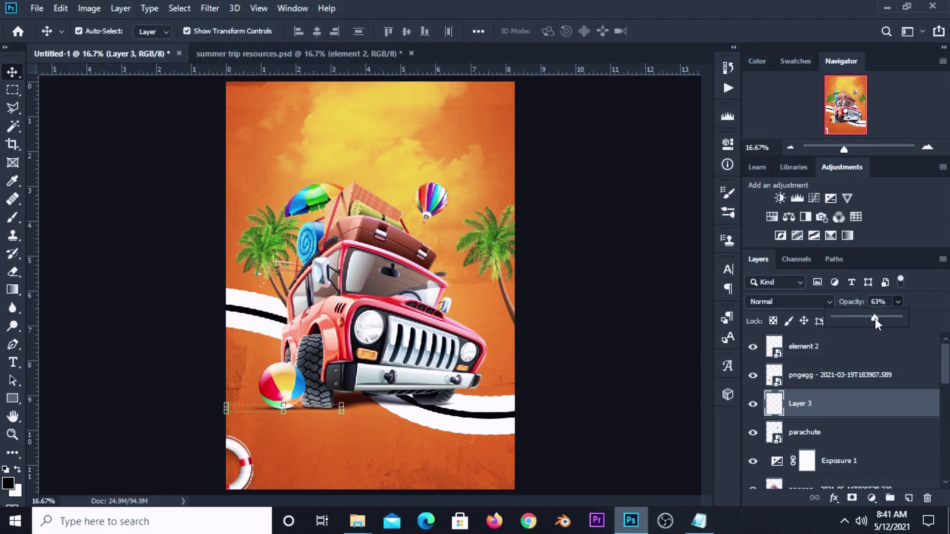
pyautogui.click(585, 375)
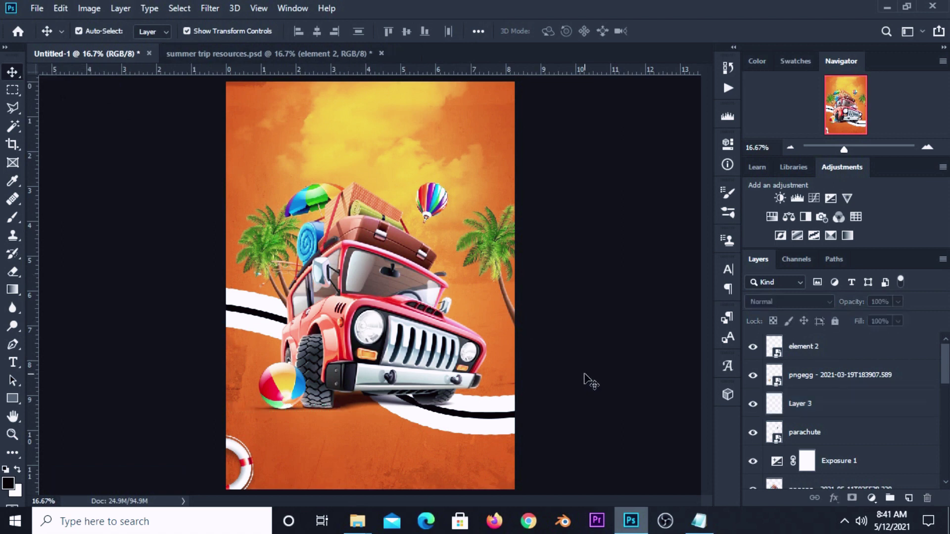
# Copy the coloured splash element from the resources document into the flyer and place it above the left palm tree
pyautogui.click(316, 52)
pyautogui.click(529, 208)
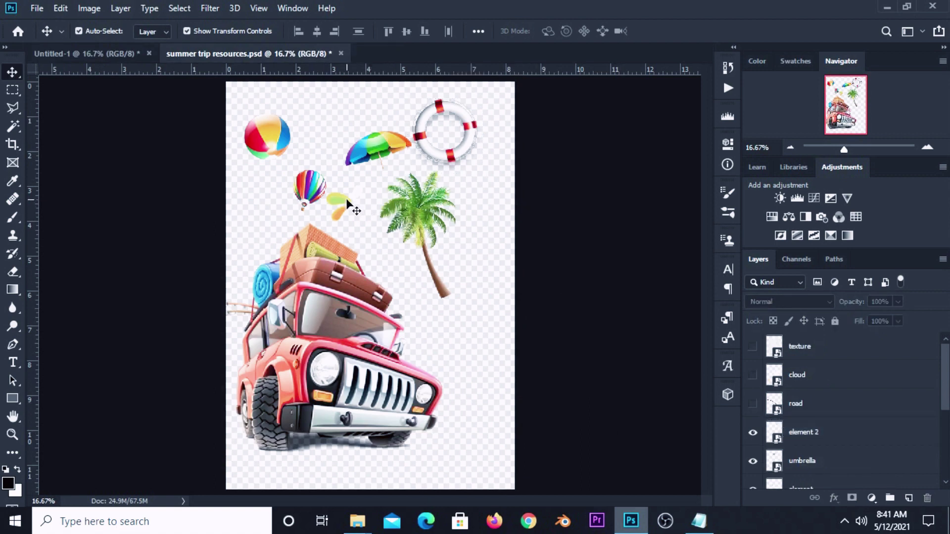
pyautogui.click(348, 204)
pyautogui.moveTo(306, 203); pyautogui.dragTo(231, 192)
pyautogui.moveTo(268, 219); pyautogui.dragTo(292, 232)
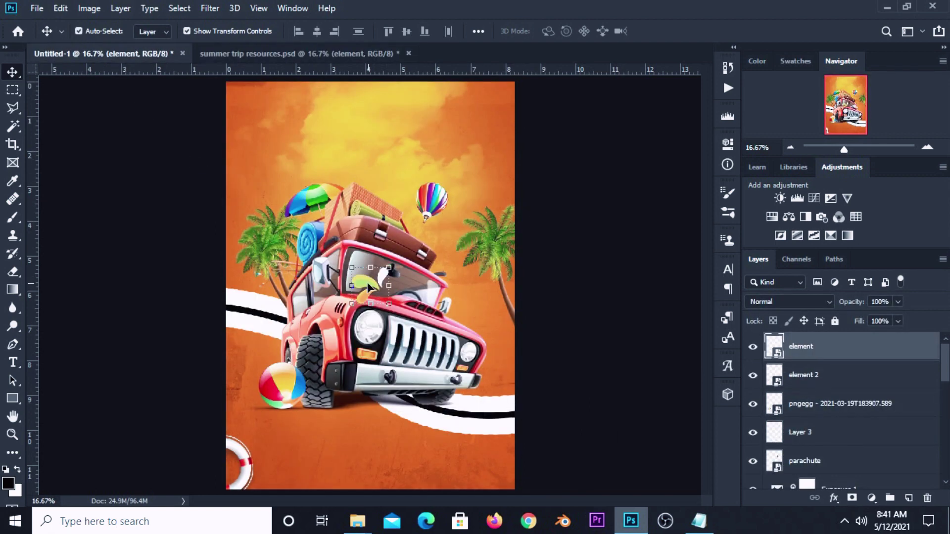
pyautogui.moveTo(369, 286); pyautogui.dragTo(266, 186)
pyautogui.hotkey('ctrl', 't')
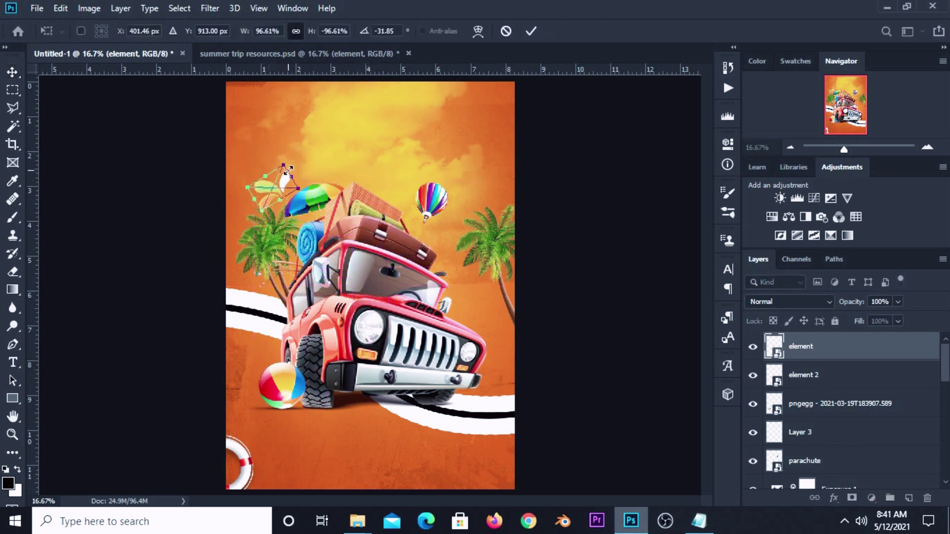
pyautogui.press('Escape')
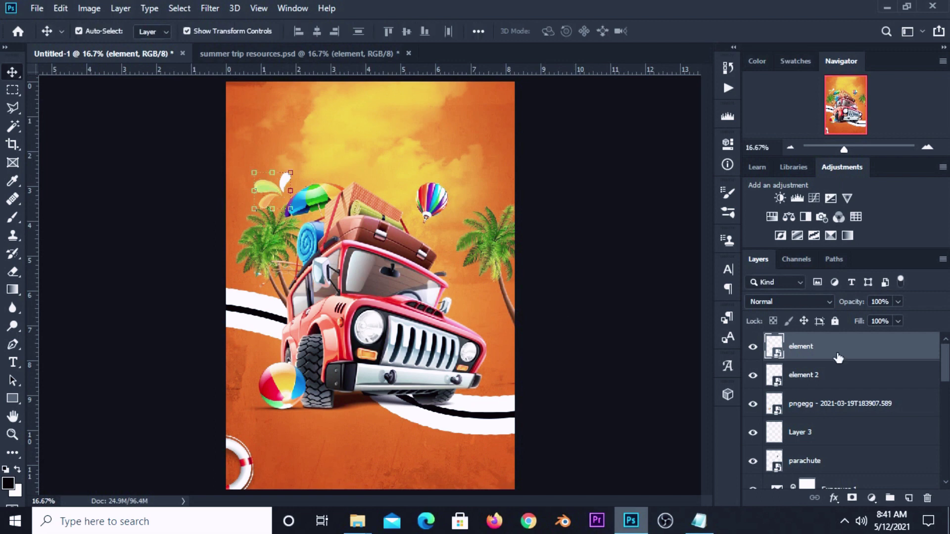
pyautogui.rightClick(838, 358)
pyautogui.click(718, 144)
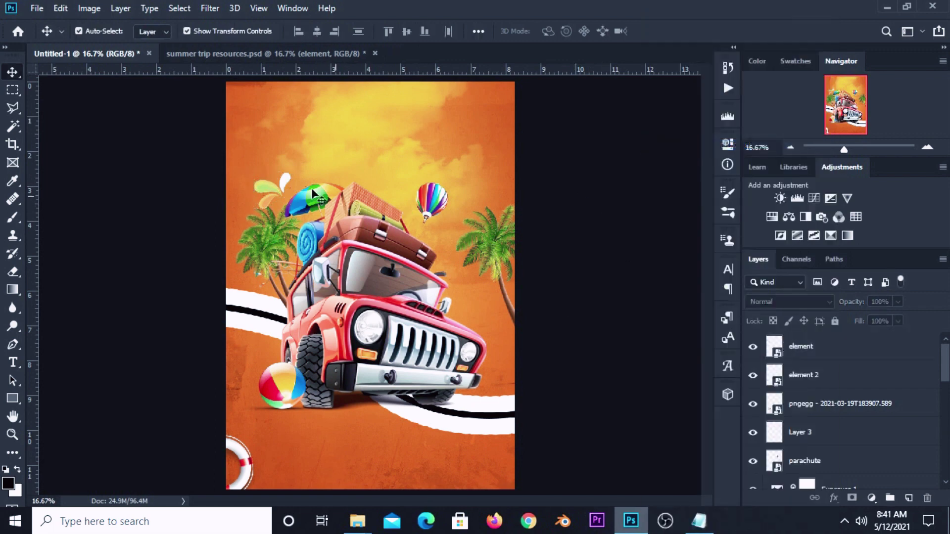
# Scale the splash element above the left palm to 83.8% and rotate it about 17° clockwise
pyautogui.moveTo(268, 188); pyautogui.dragTo(307, 161)
pyautogui.hotkey('ctrl', 't')
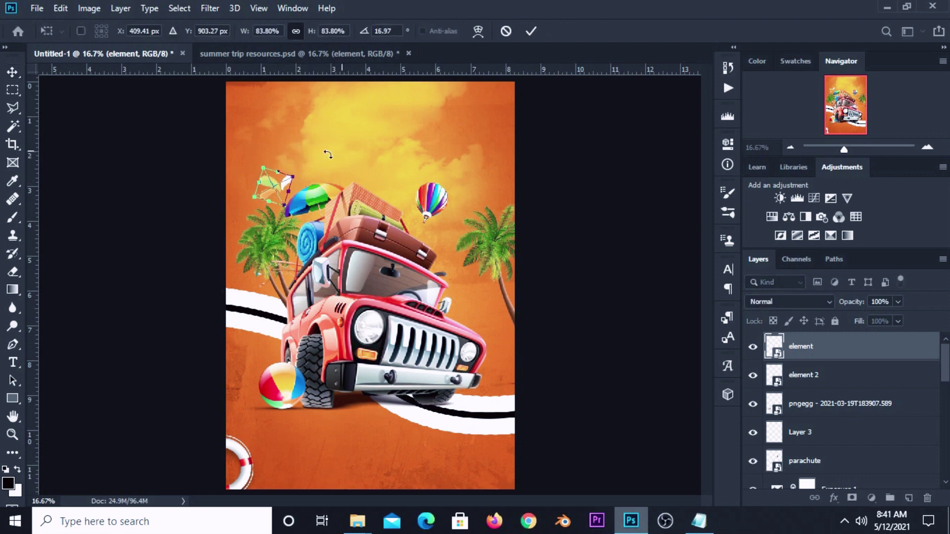
pyautogui.click(531, 31)
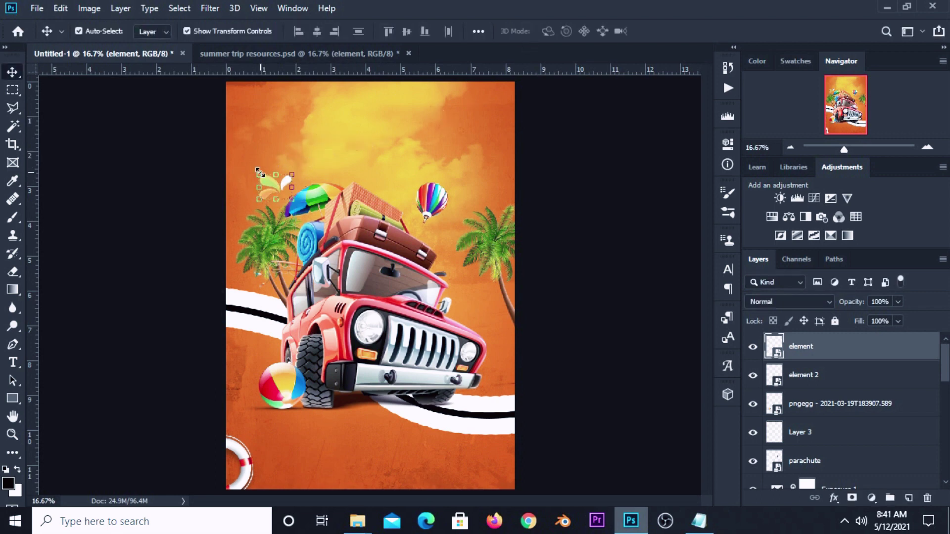
# Duplicate the splash element, flip the copy horizontally and place it beneath the hot-air balloon, beside the luggage
pyautogui.hotkey('ctrl', 'j')
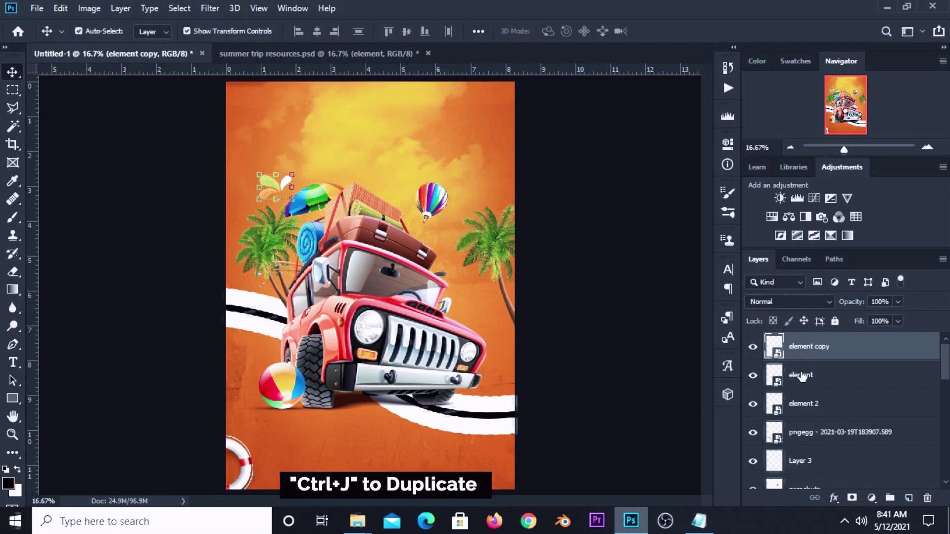
pyautogui.moveTo(274, 180); pyautogui.dragTo(427, 219)
pyautogui.hotkey('ctrl', 't')
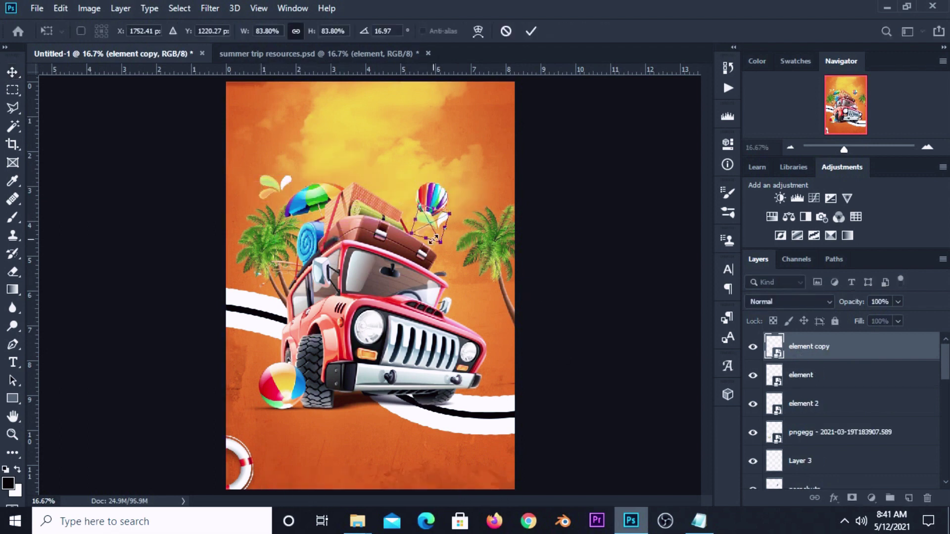
pyautogui.rightClick(431, 228)
pyautogui.click(465, 386)
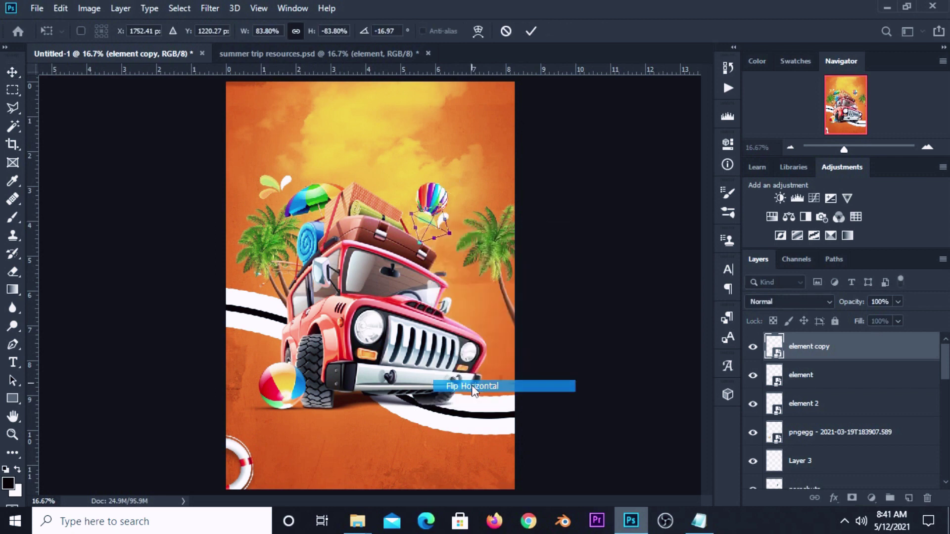
pyautogui.moveTo(429, 224); pyautogui.dragTo(429, 196)
pyautogui.click(531, 31)
# Shift the hot-air balloon up and left, scale it to 98.92% and tilt it about 6.4° clockwise
pyautogui.click(432, 197)
pyautogui.hotkey('ctrl', 't')
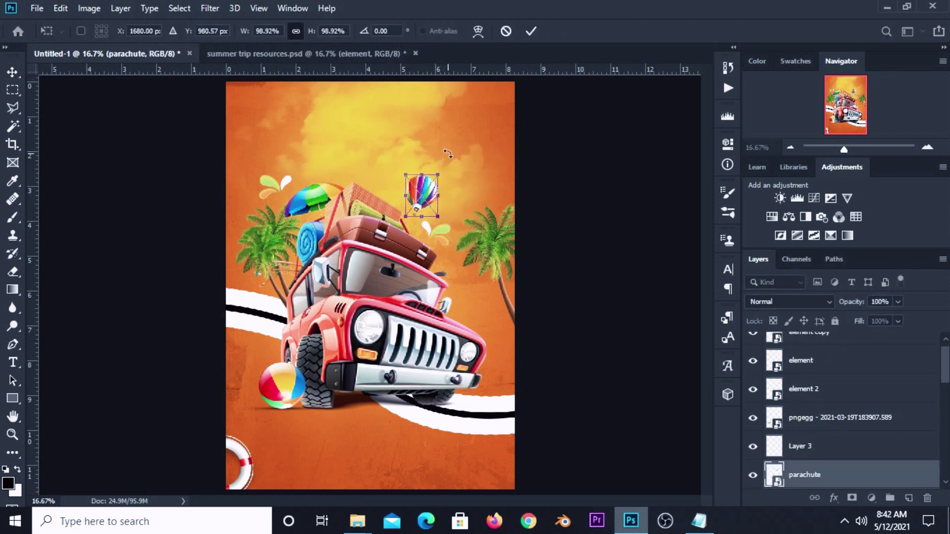
pyautogui.moveTo(445, 152); pyautogui.dragTo(451, 155)
pyautogui.click(531, 31)
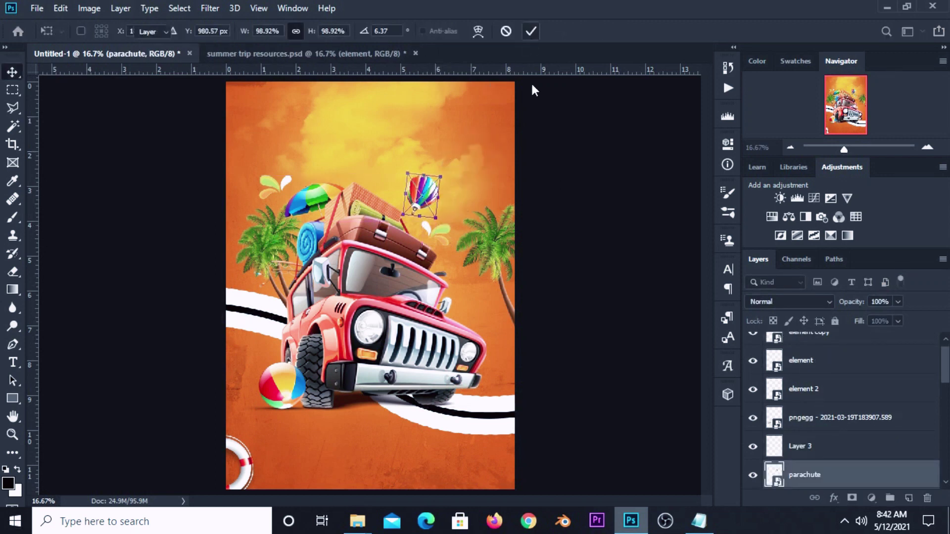
pyautogui.click(550, 172)
# Enlarge the splash element above the left palm tree slightly, keeping it beside the umbrella
pyautogui.click(275, 187)
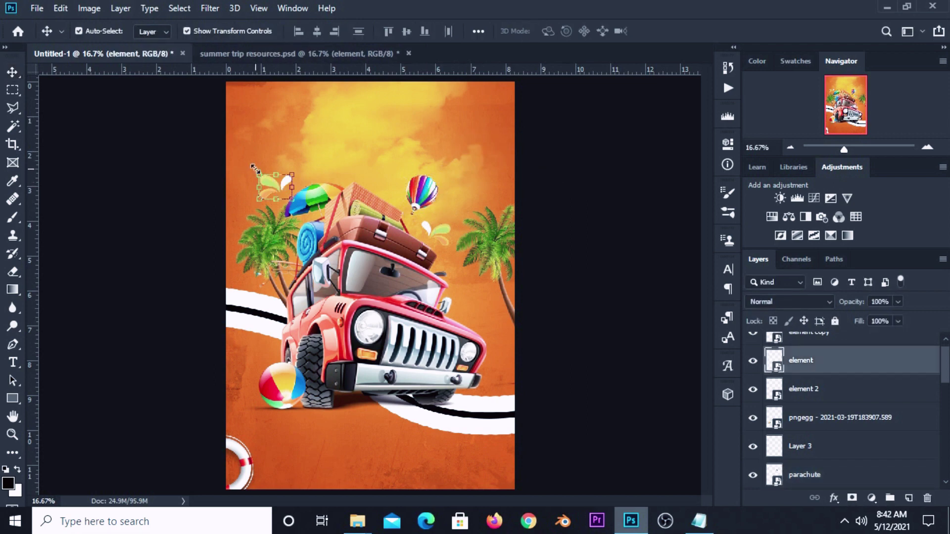
pyautogui.hotkey('ctrl', 't')
pyautogui.moveTo(275, 187); pyautogui.dragTo(257, 166)
pyautogui.press('Return')
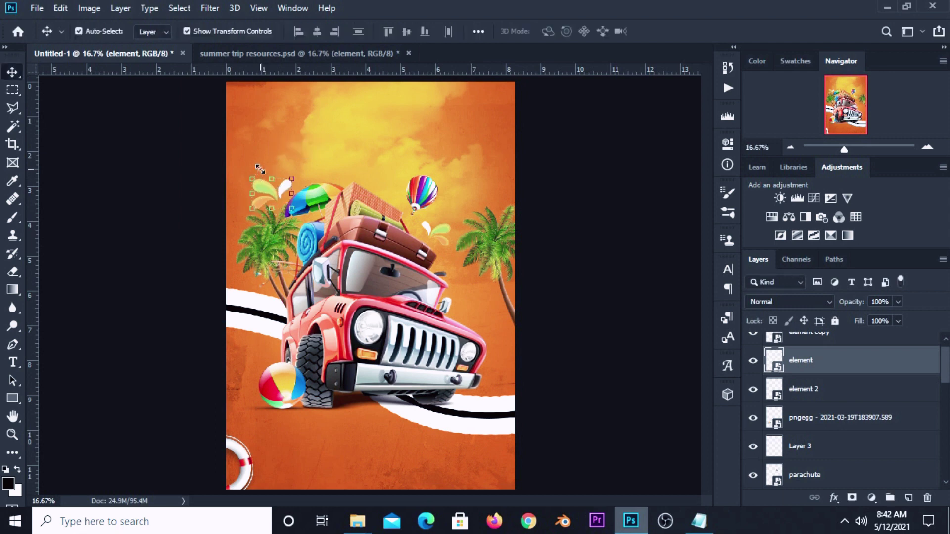
pyautogui.click(557, 216)
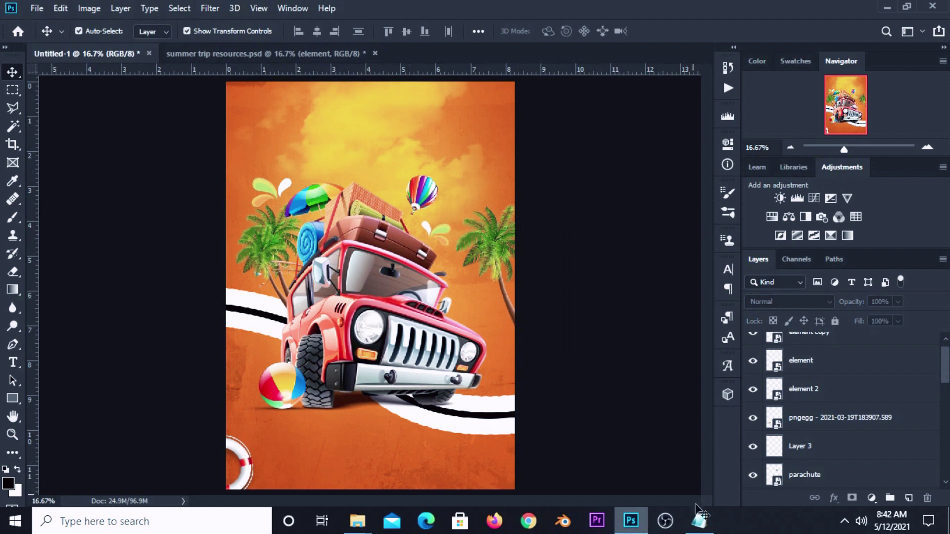
# Switch to Notepad, copy the line "giovani events presents" and return to the flyer in Photoshop
pyautogui.click(699, 519)
pyautogui.click(645, 245)
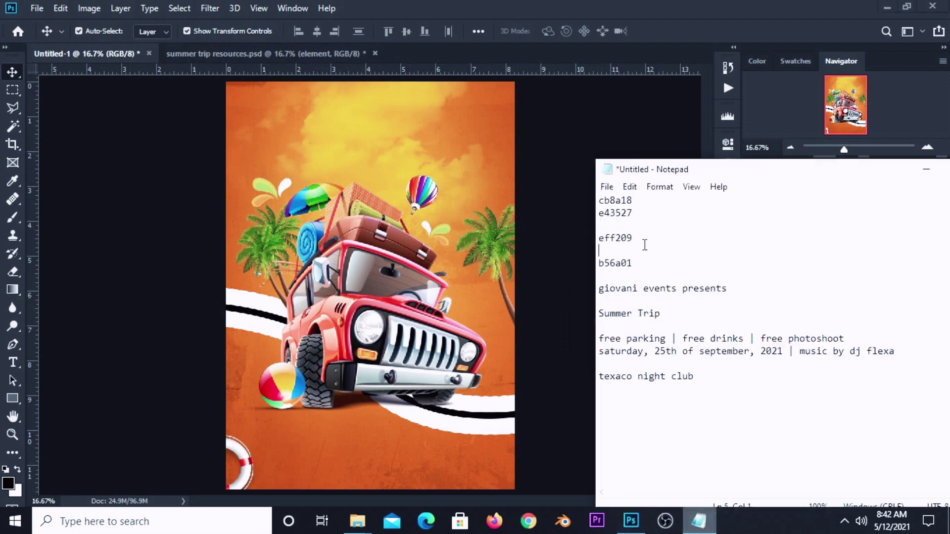
pyautogui.moveTo(731, 288); pyautogui.dragTo(609, 277)
pyautogui.rightClick(610, 286)
pyautogui.click(607, 329)
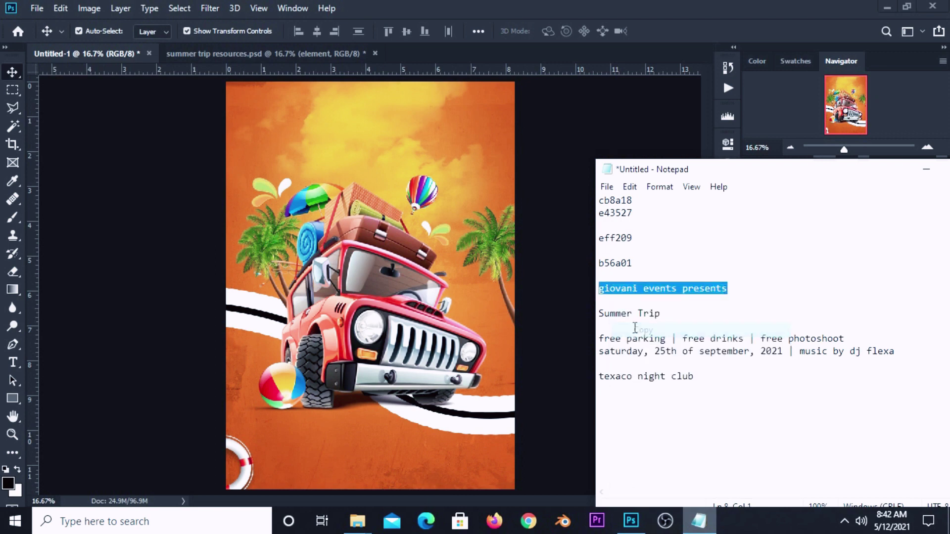
pyautogui.click(552, 194)
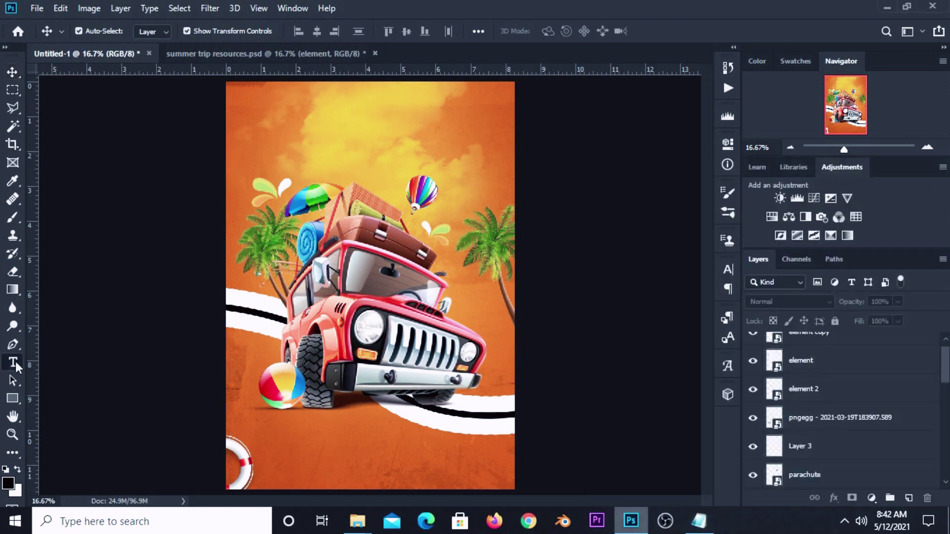
# Add the copied line "giovani events presents" as white text near the top of the flyer
pyautogui.click(13, 362)
pyautogui.click(53, 363)
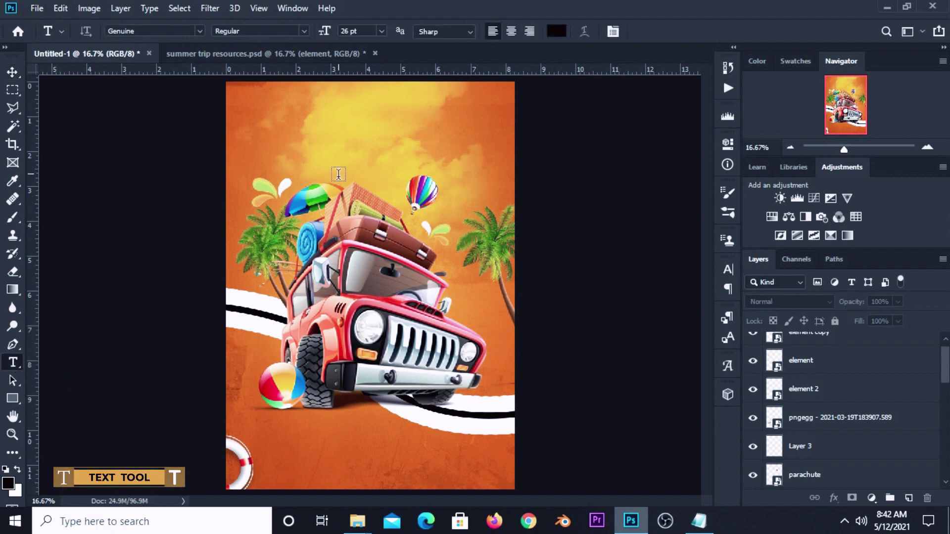
pyautogui.click(556, 32)
pyautogui.click(567, 218)
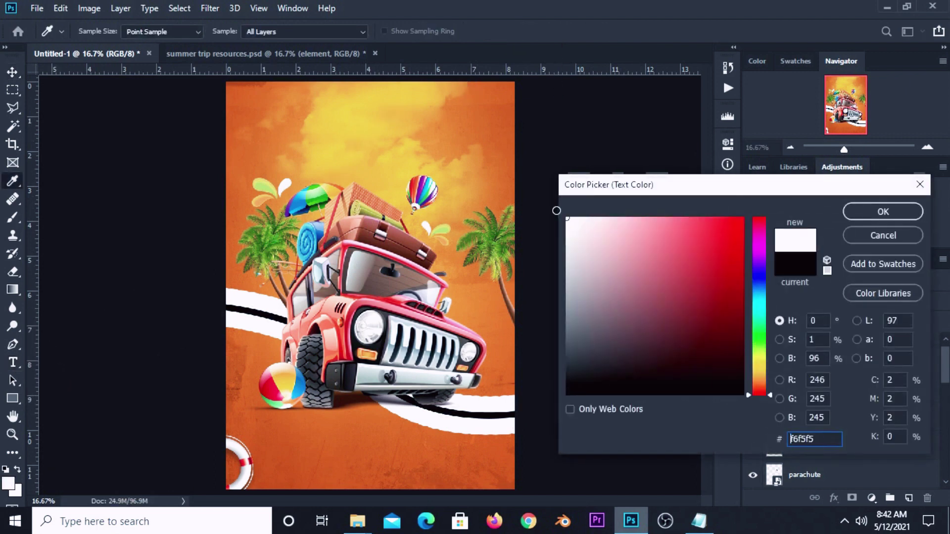
pyautogui.click(869, 213)
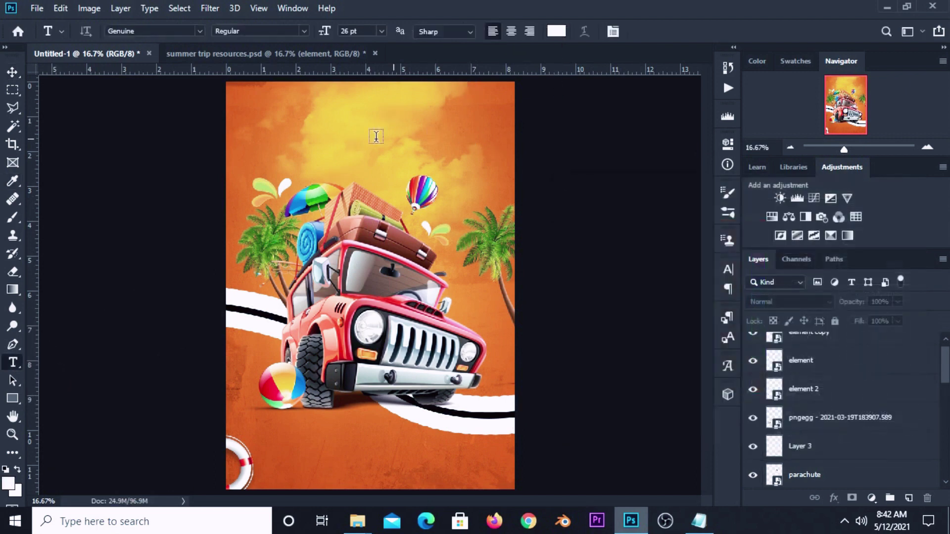
pyautogui.click(309, 110)
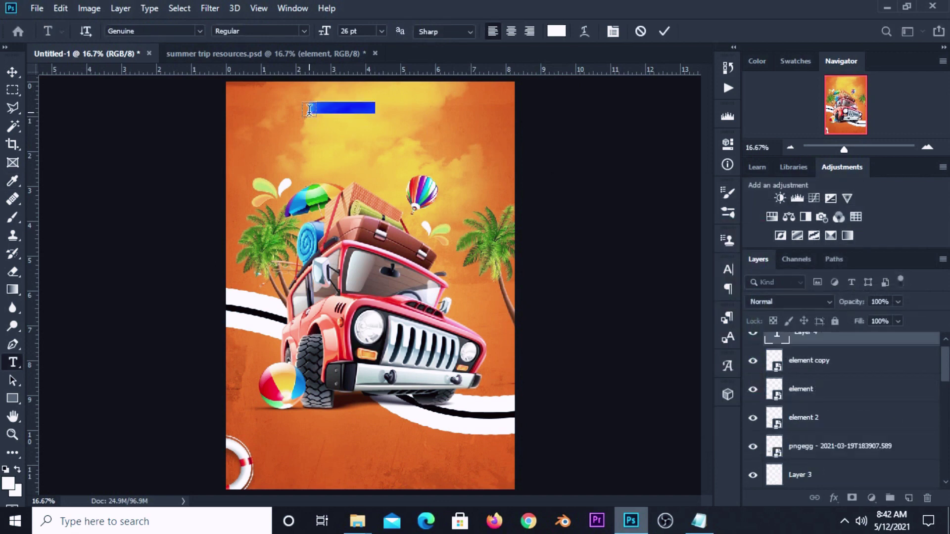
pyautogui.hotkey('ctrl', 'v')
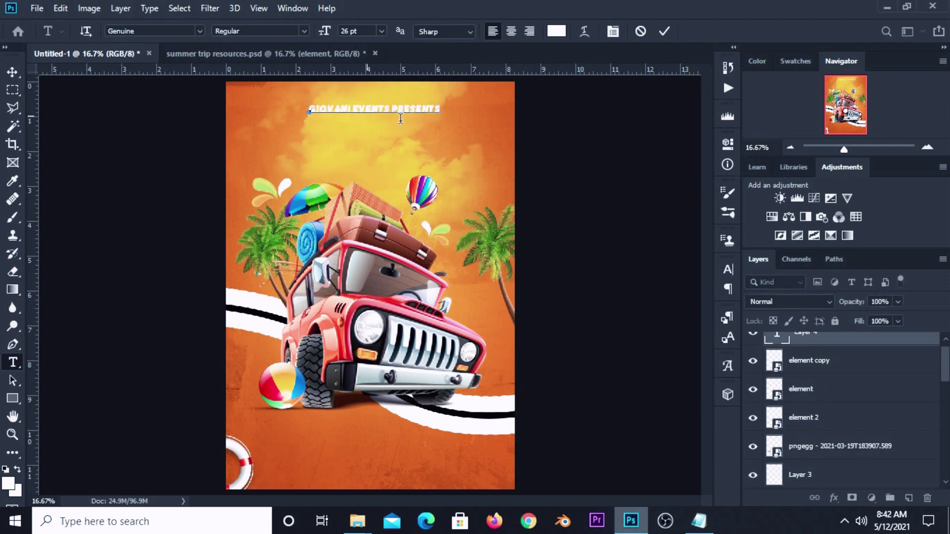
pyautogui.click(664, 31)
# Format the "giovani events presents" text in Raleway, all caps, at 16 pt with tracking 100
pyautogui.click(727, 269)
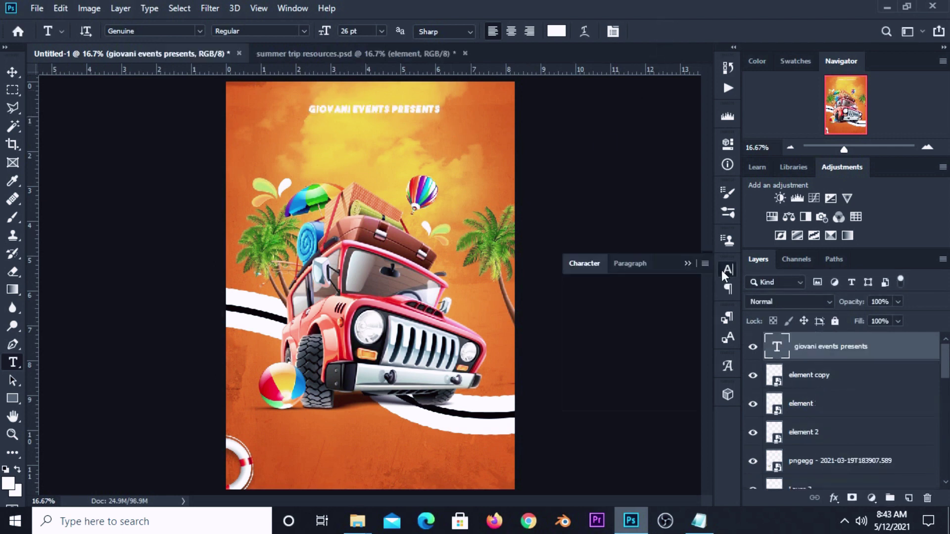
pyautogui.click(644, 289)
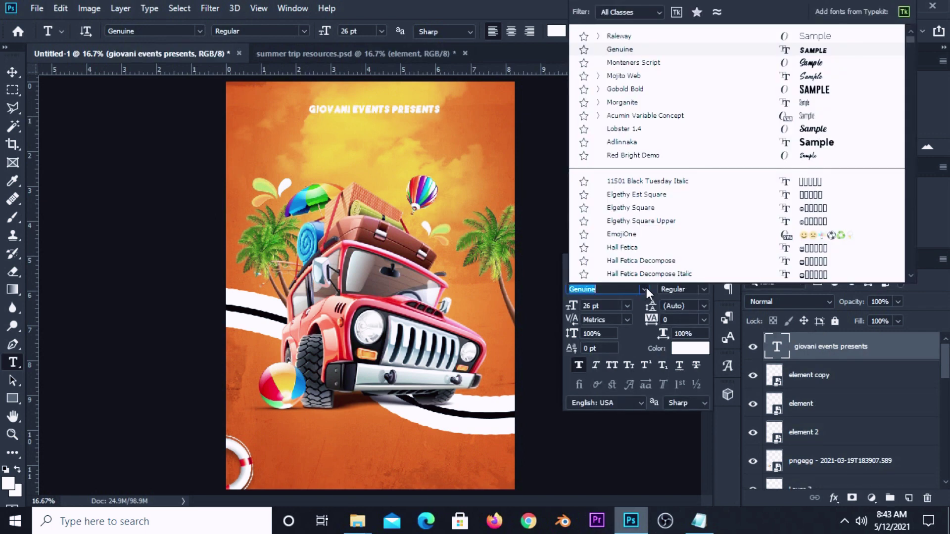
pyautogui.click(620, 36)
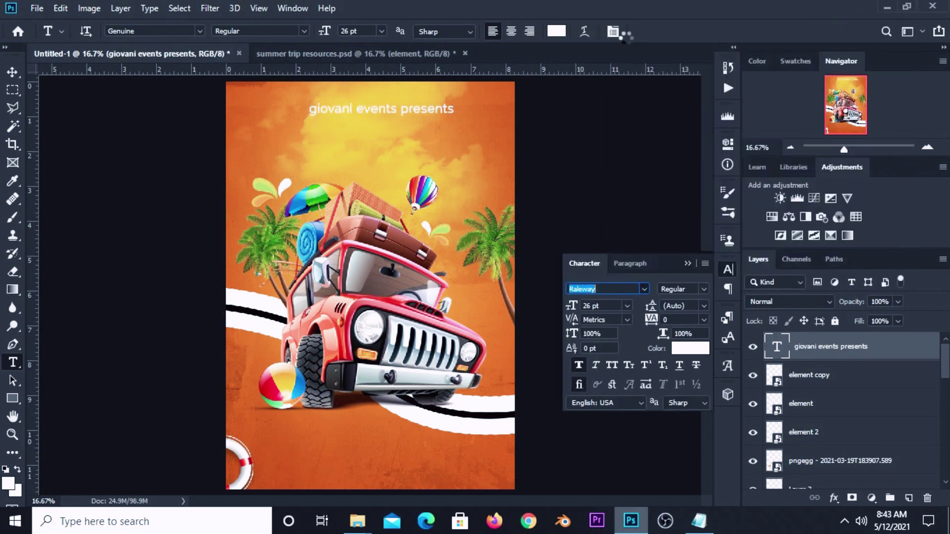
pyautogui.click(613, 366)
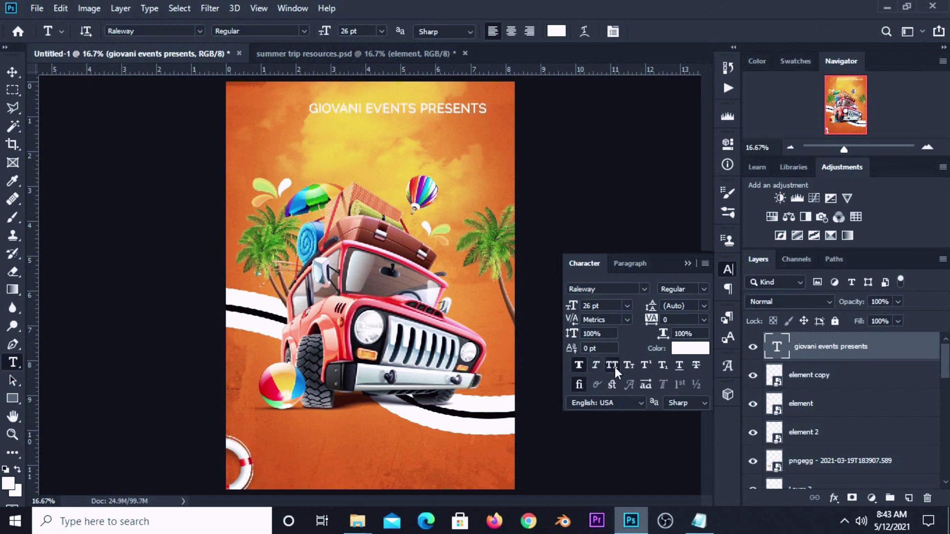
pyautogui.click(628, 305)
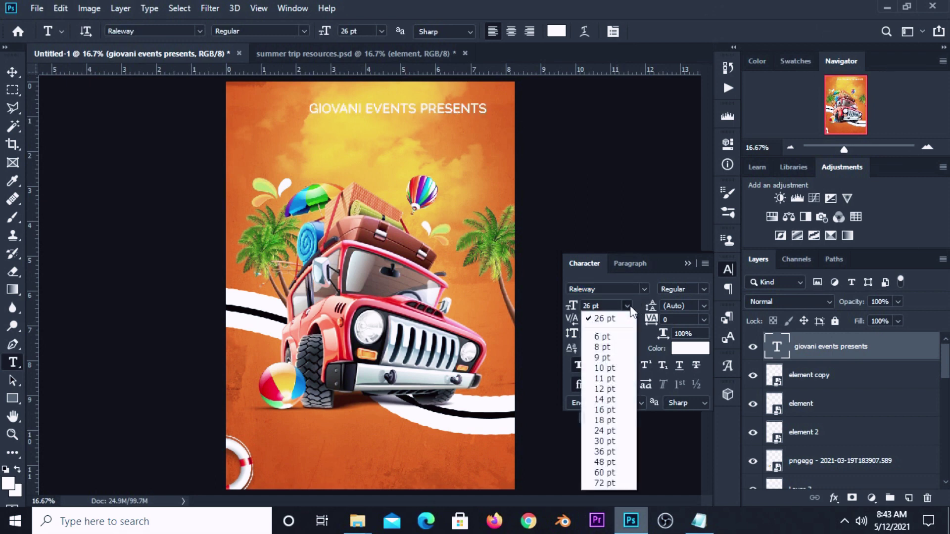
pyautogui.click(613, 410)
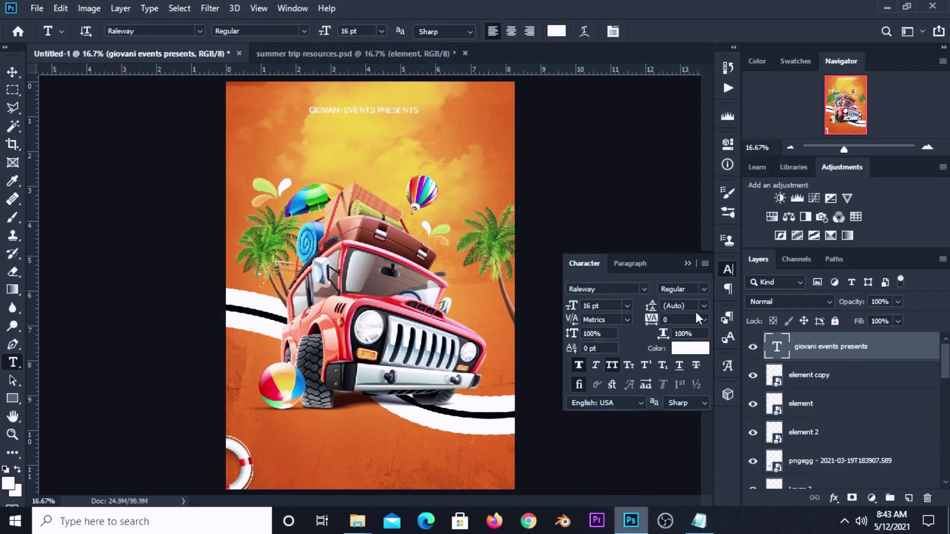
pyautogui.click(703, 320)
pyautogui.click(683, 475)
# Scale the "giovani events presents" text down to 90.72%
pyautogui.click(12, 72)
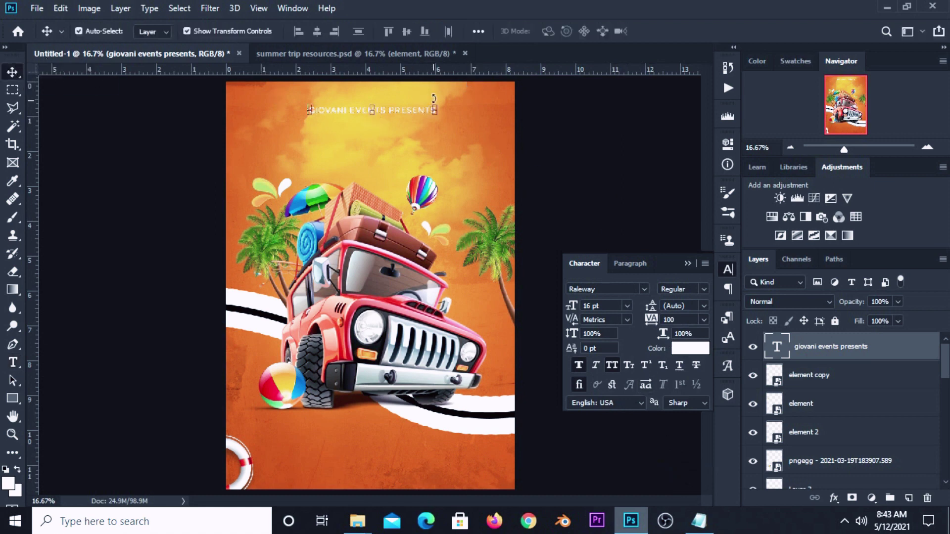
pyautogui.moveTo(434, 98); pyautogui.dragTo(423, 105)
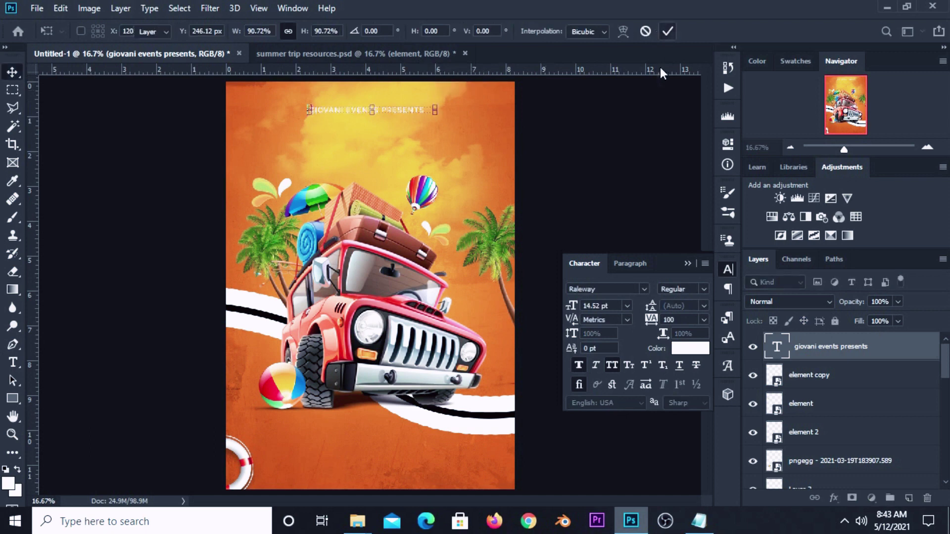
pyautogui.press('Return')
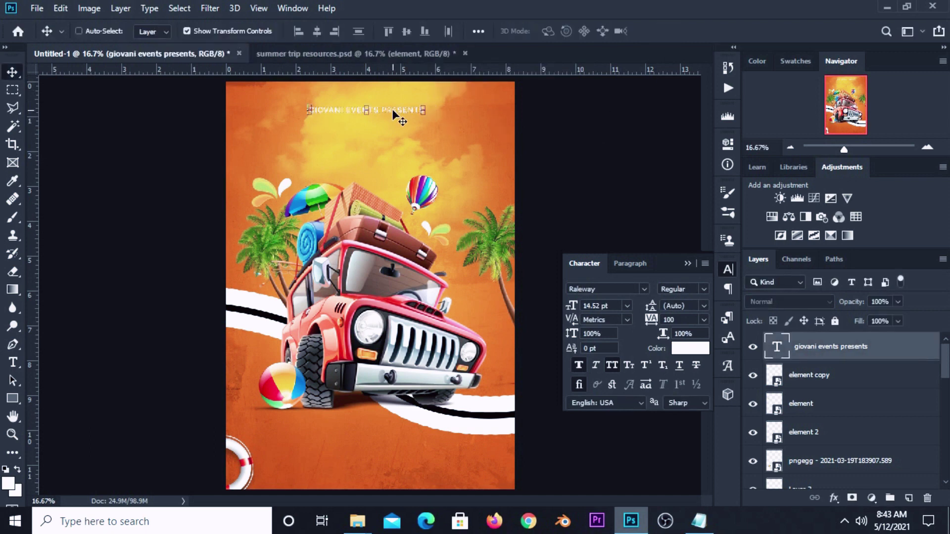
# Centre the "giovani events presents" text horizontally on the canvas and move it slightly upward
pyautogui.hotkey('ctrl', 'a')
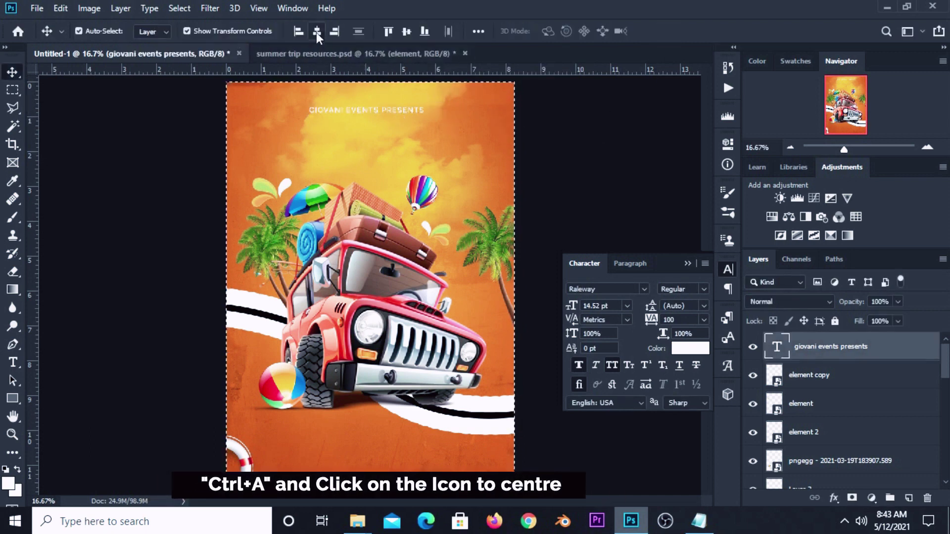
pyautogui.click(316, 31)
pyautogui.hotkey('ctrl', 'd')
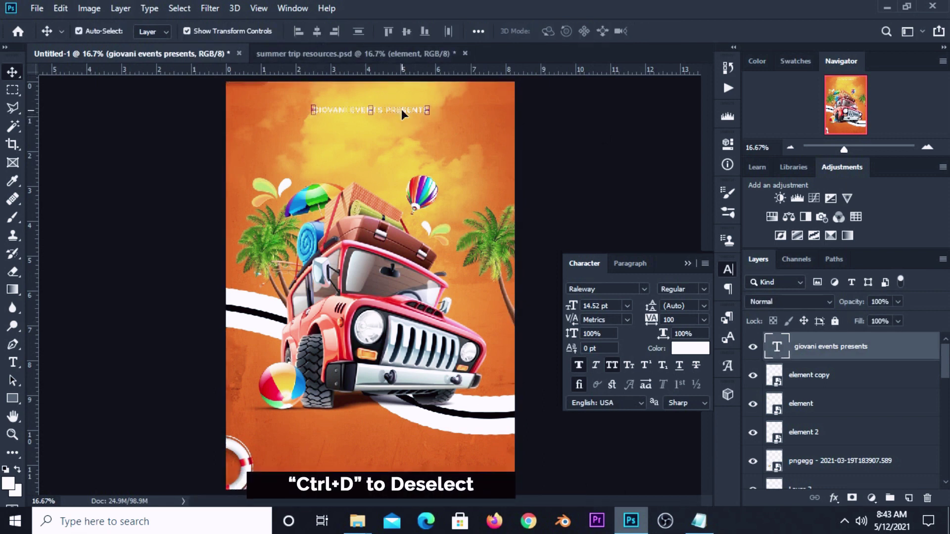
pyautogui.moveTo(402, 109); pyautogui.dragTo(402, 106)
pyautogui.click(554, 180)
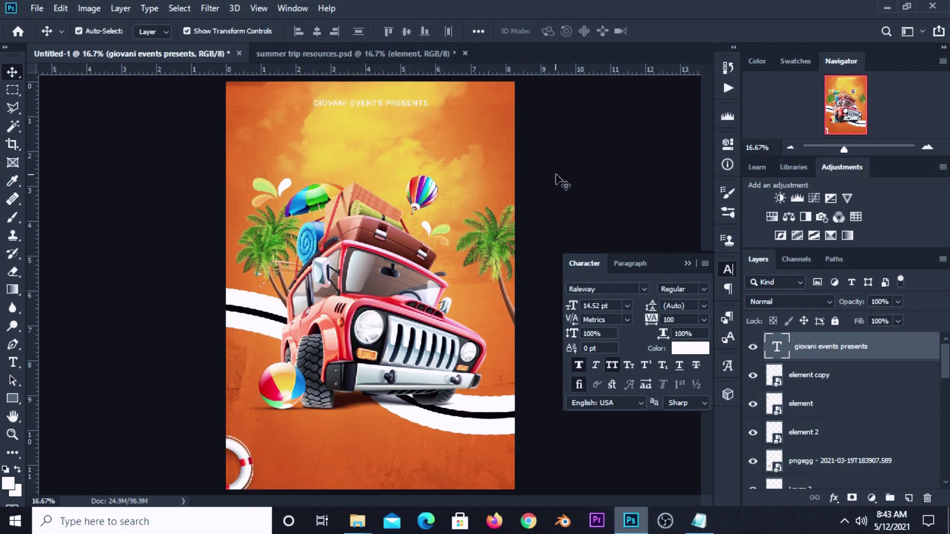
pyautogui.click(687, 264)
# Switch to Notepad, copy the title "Summer Trip" and return to the flyer in Photoshop
pyautogui.click(699, 521)
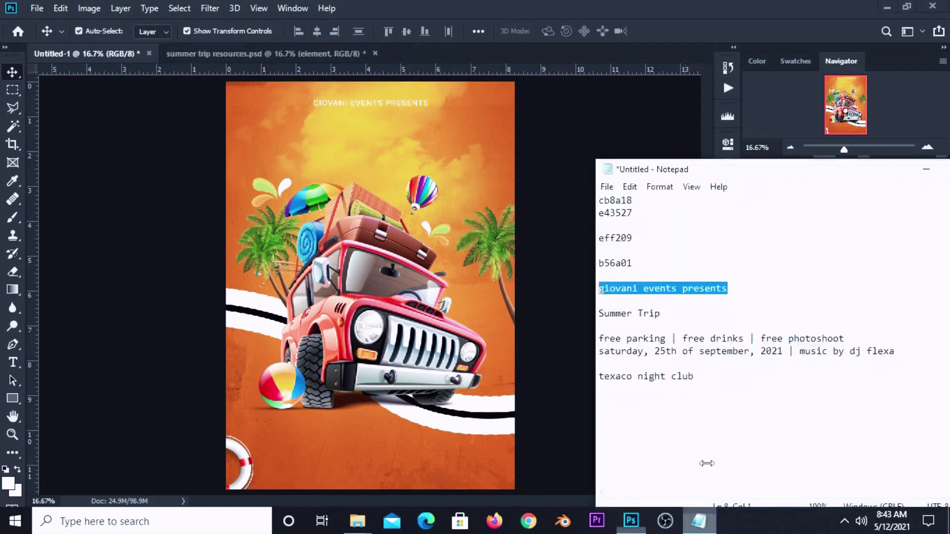
pyautogui.moveTo(662, 315); pyautogui.dragTo(592, 316)
pyautogui.rightClick(616, 314)
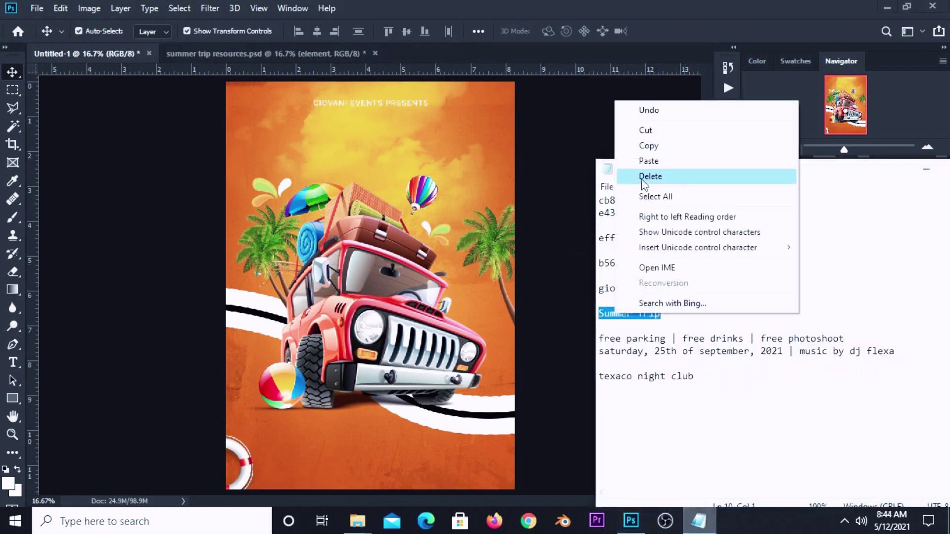
pyautogui.click(651, 144)
pyautogui.click(534, 147)
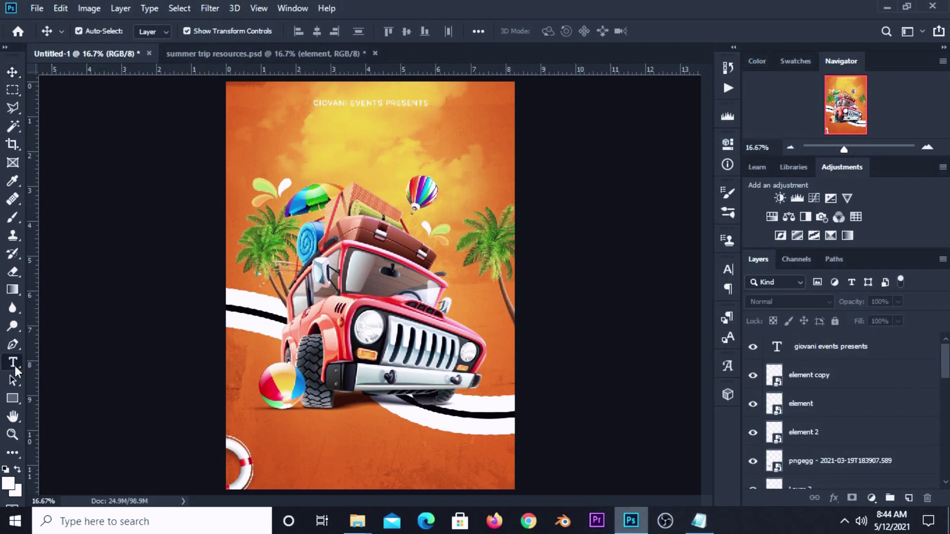
# Add the copied title "Summer Trip" as a new text layer just below the "giovani events presents" line
pyautogui.moveTo(13, 363); pyautogui.dragTo(52, 358)
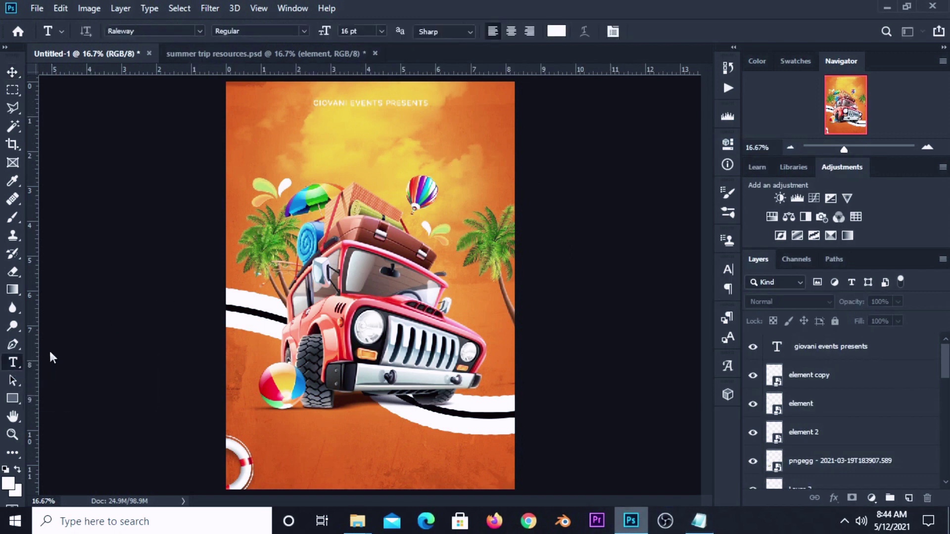
pyautogui.click(327, 130)
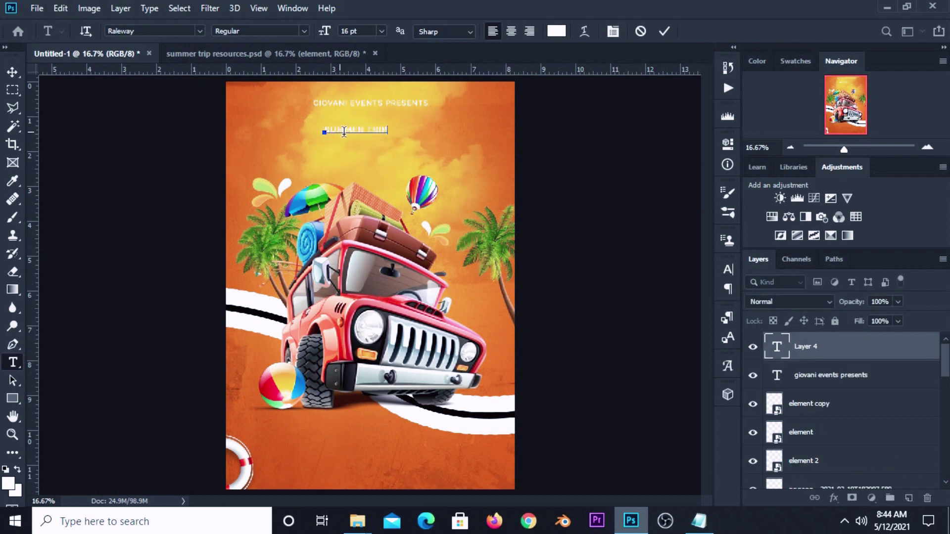
pyautogui.click(664, 31)
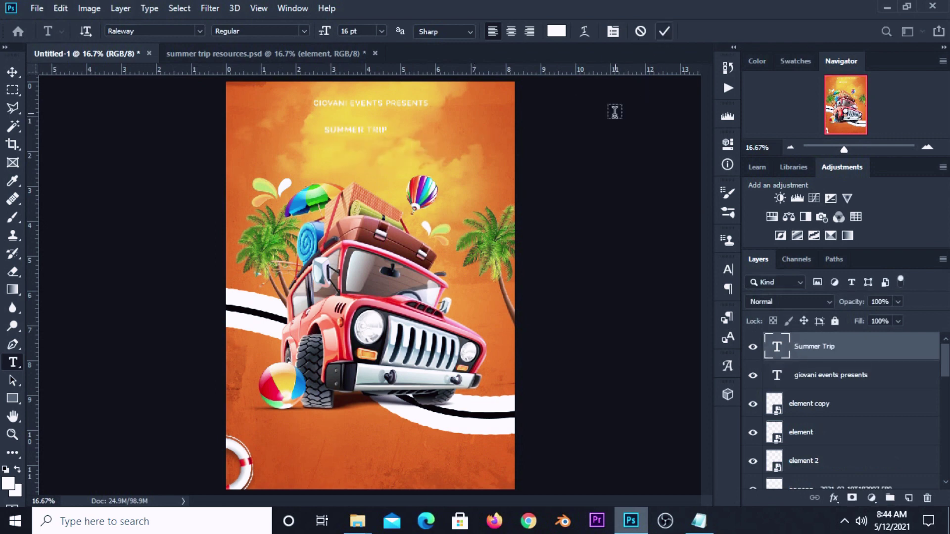
# Set the "Summer Trip" title's font to Monteners Script at 91 pt
pyautogui.click(726, 268)
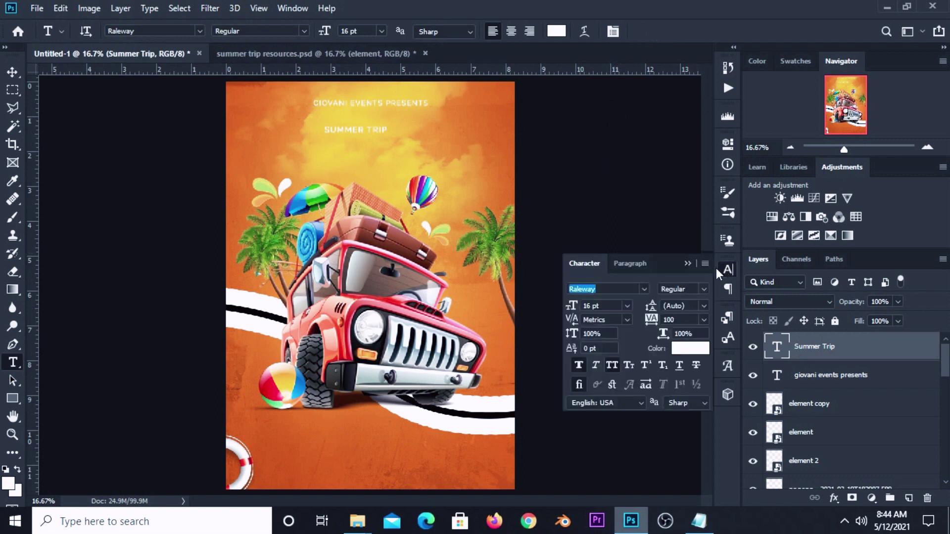
pyautogui.click(646, 288)
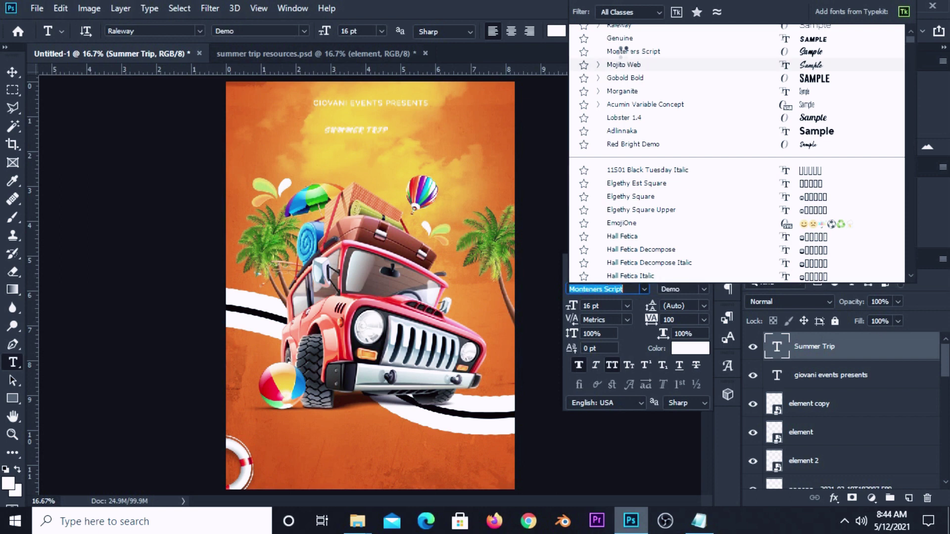
pyautogui.click(624, 52)
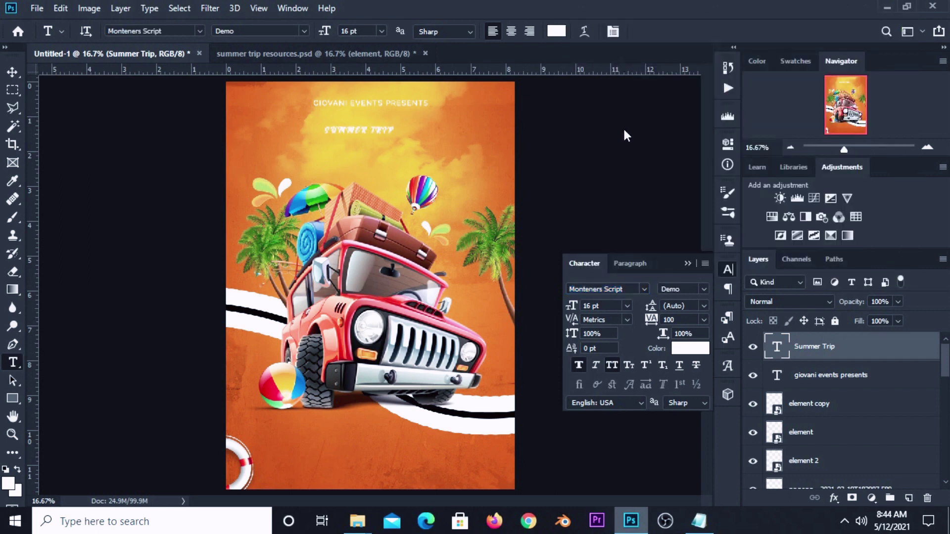
pyautogui.click(599, 306)
pyautogui.write('91')
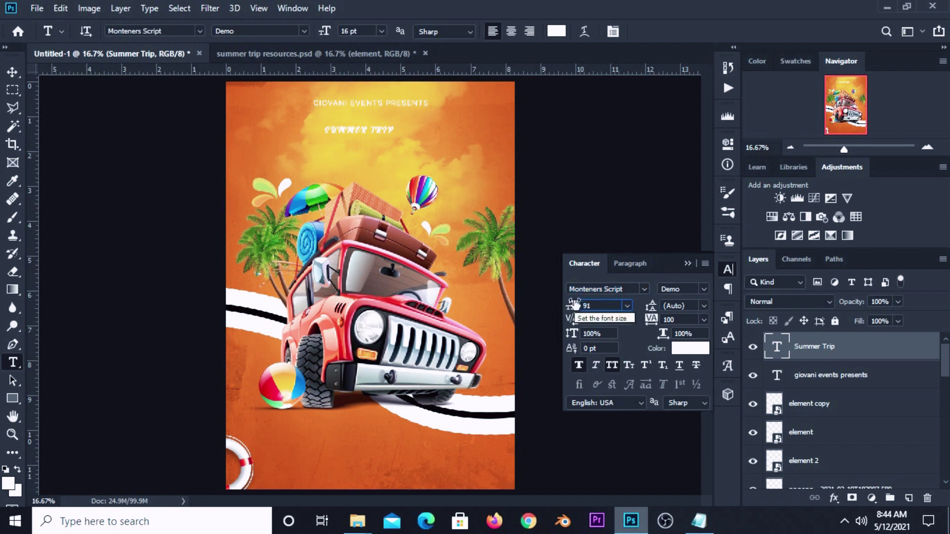
pyautogui.press('Return')
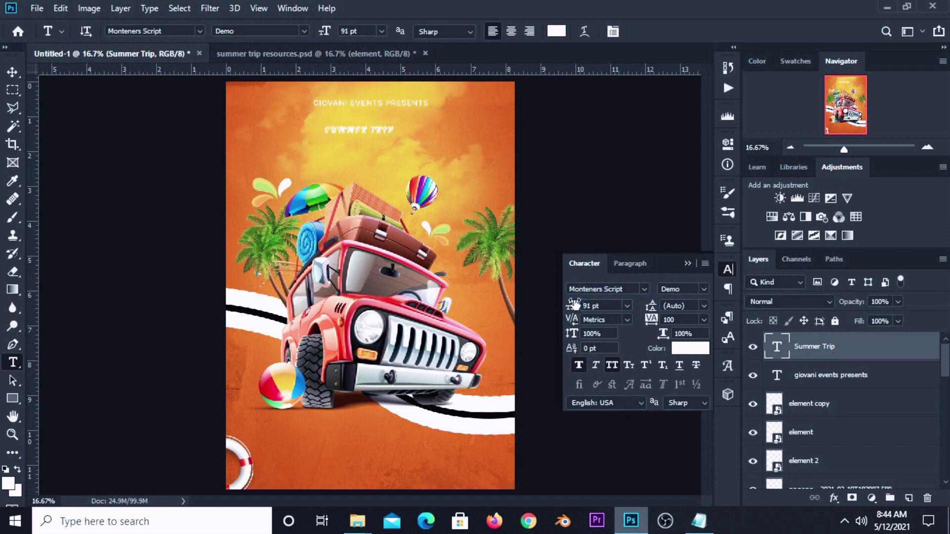
# Set the "Summer Trip" title's tracking to 0 and turn off all caps
pyautogui.click(704, 319)
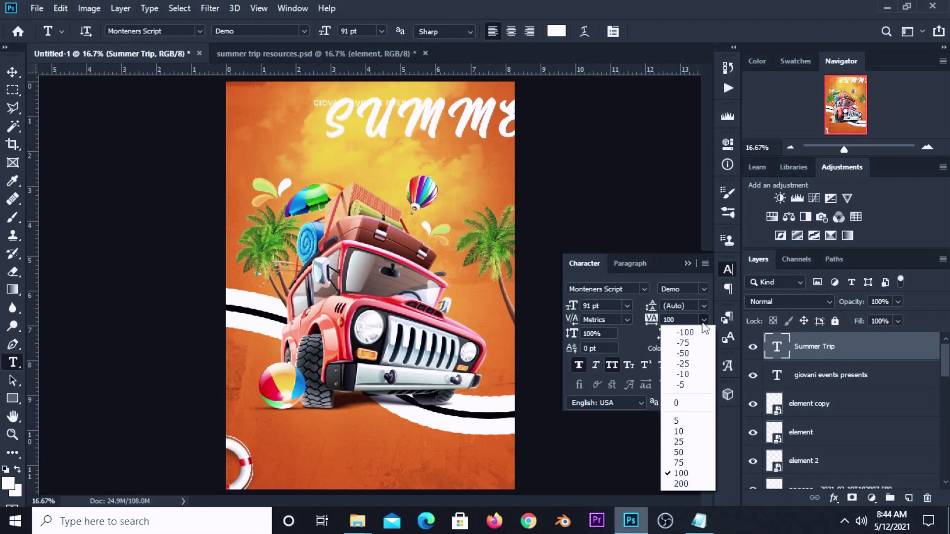
pyautogui.click(685, 402)
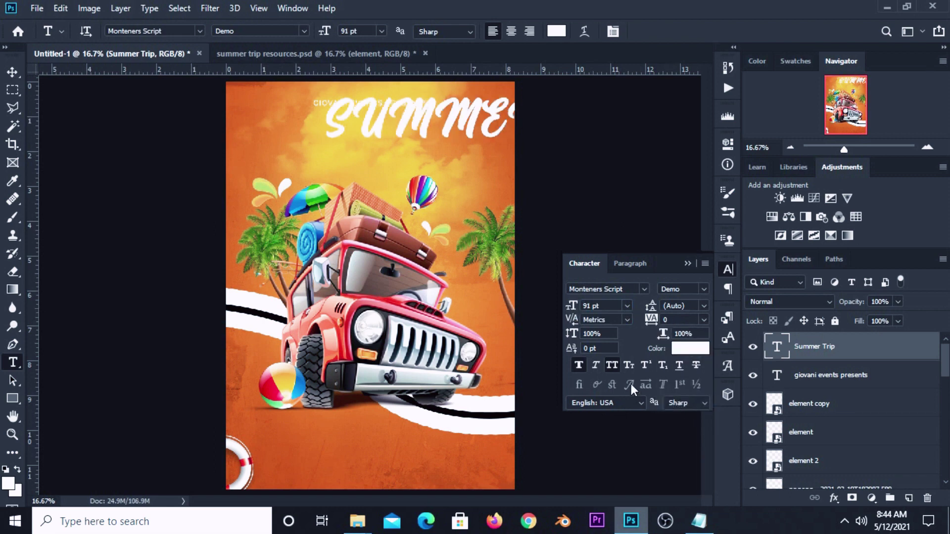
pyautogui.click(612, 365)
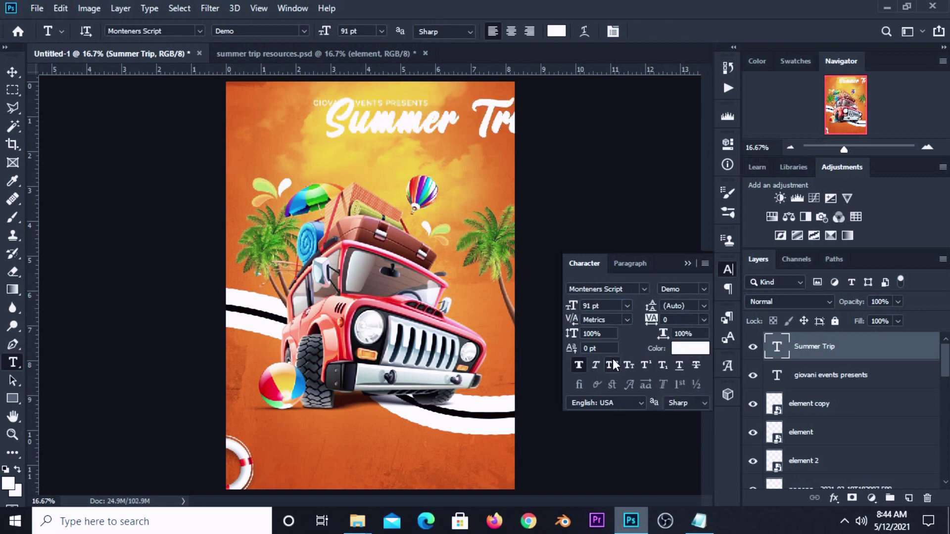
pyautogui.click(687, 263)
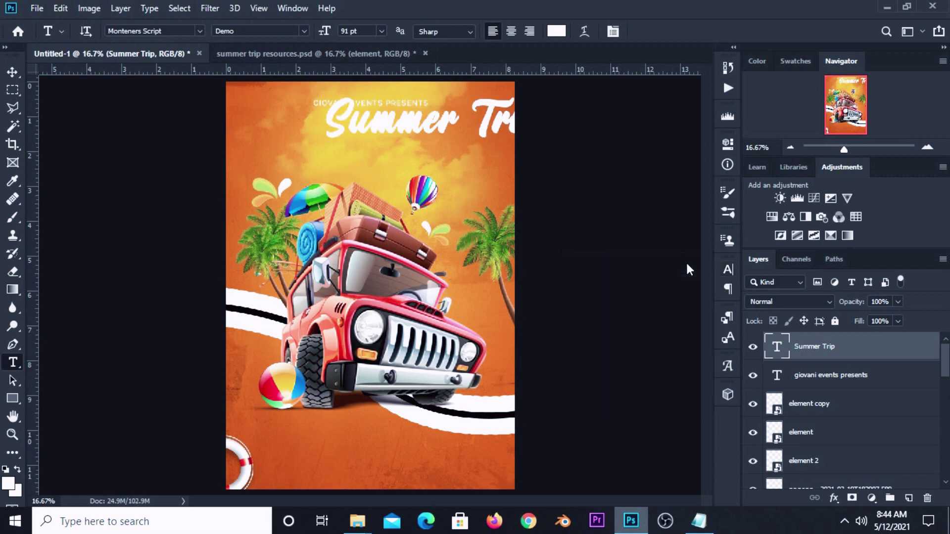
# Move the "Summer Trip" title fully inside the flyer, just below the "giovani events presents" line
pyautogui.click(12, 72)
pyautogui.click(44, 73)
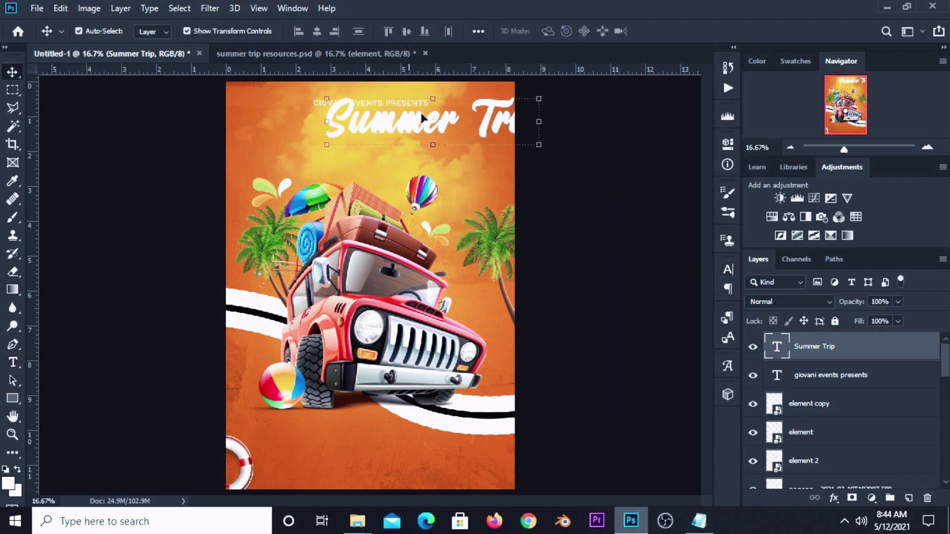
pyautogui.moveTo(481, 126); pyautogui.dragTo(435, 148)
pyautogui.click(560, 155)
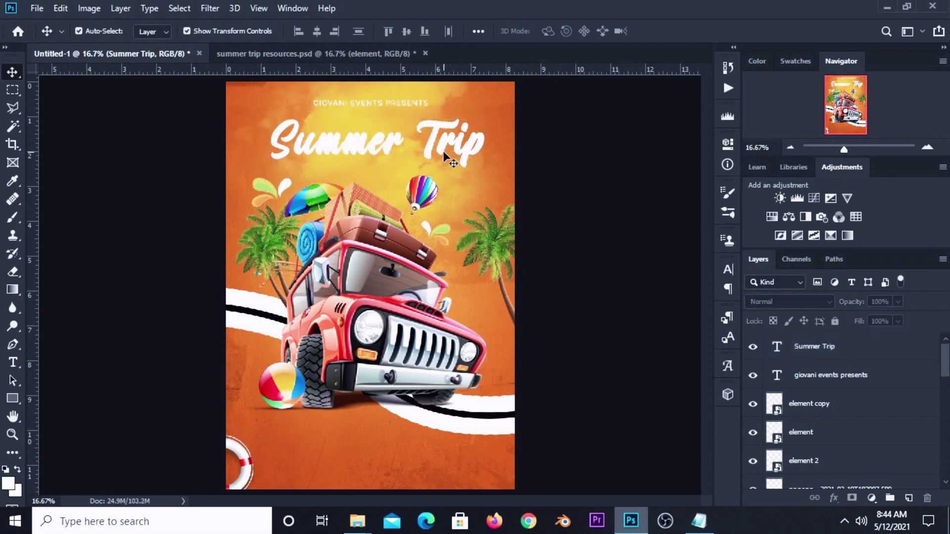
# Center the "Summer Trip" title horizontally on the whole canvas, leaving no selection active
pyautogui.click(441, 149)
pyautogui.hotkey('ctrl', 'a')
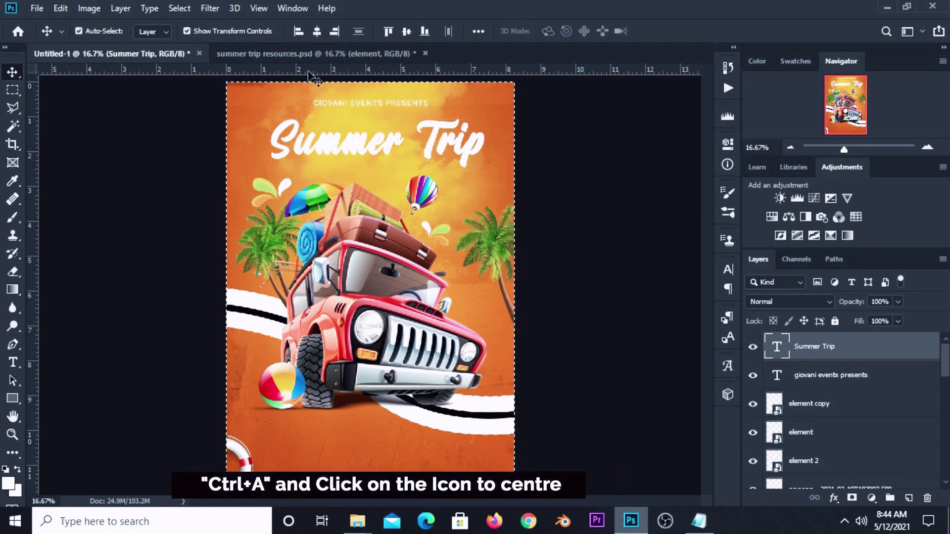
pyautogui.click(317, 31)
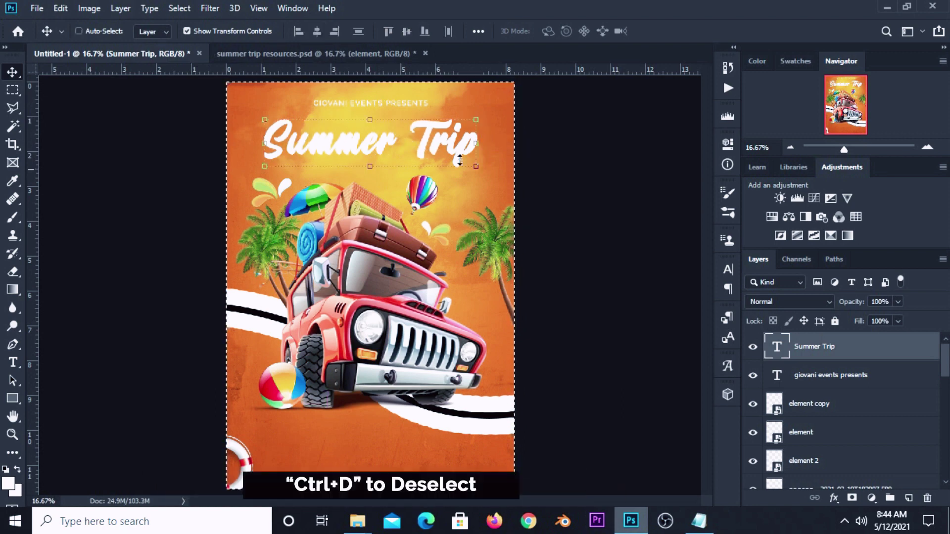
pyautogui.hotkey('ctrl', 'd')
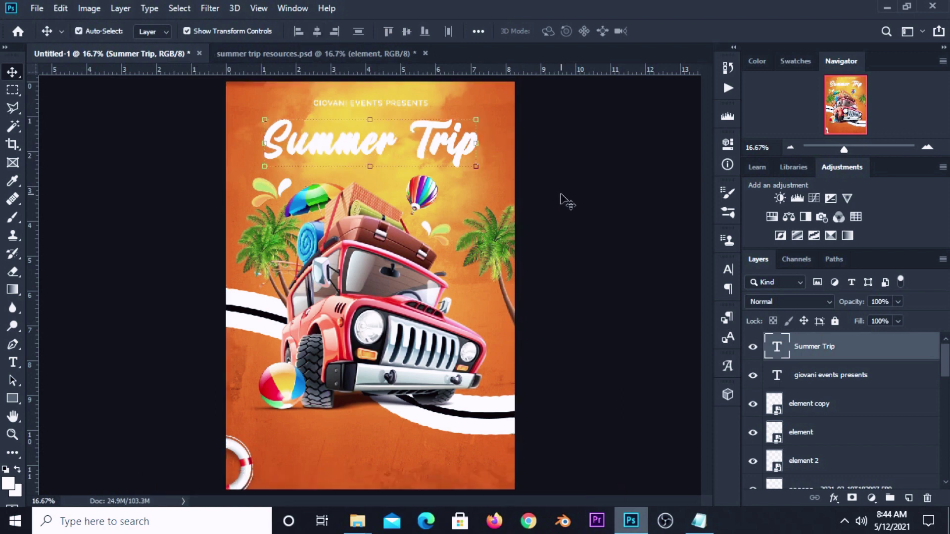
# Nudge the "giovani events presents" line slightly down toward the title
pyautogui.click(390, 108)
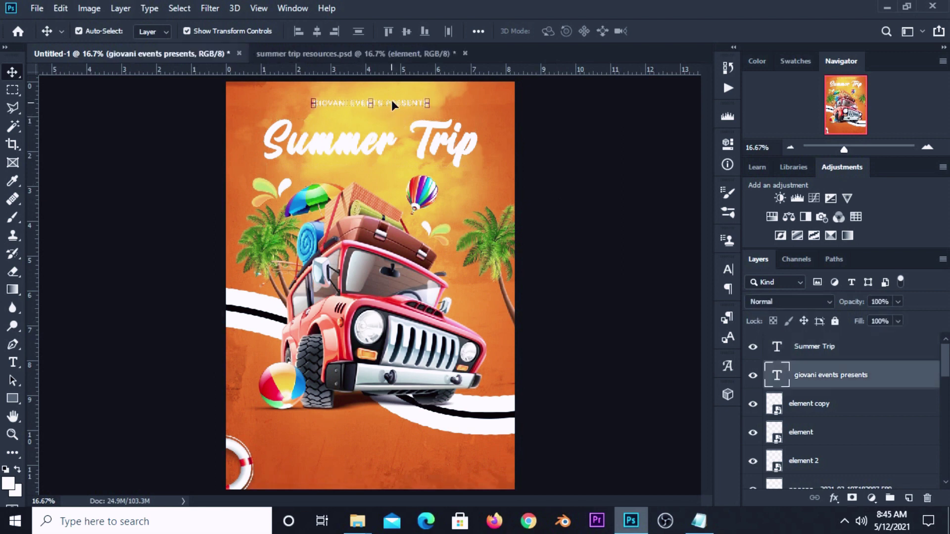
pyautogui.hotkey('shift', 'Down')
pyautogui.hotkey('shift', 'Down')
pyautogui.click(566, 134)
# Add a Multiply drop shadow to the "Summer Trip" title with 52% opacity, 90° angle, 23 px distance and 27 px size
pyautogui.click(441, 143)
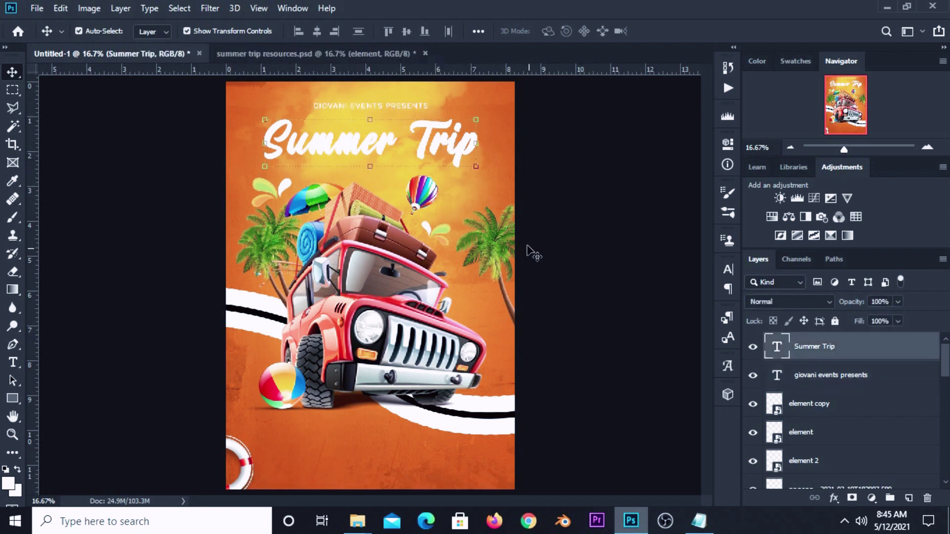
pyautogui.click(753, 352)
pyautogui.click(753, 349)
pyautogui.click(833, 498)
pyautogui.click(851, 357)
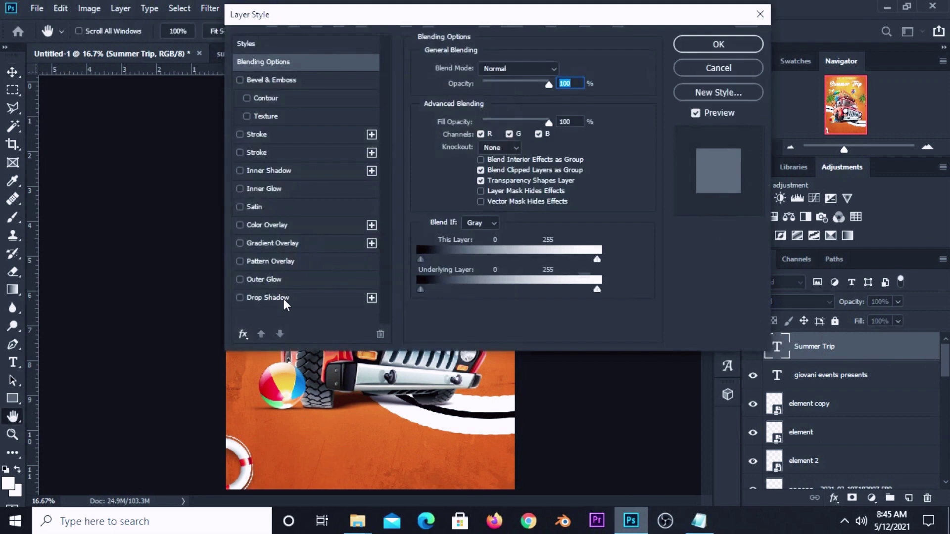
pyautogui.click(284, 299)
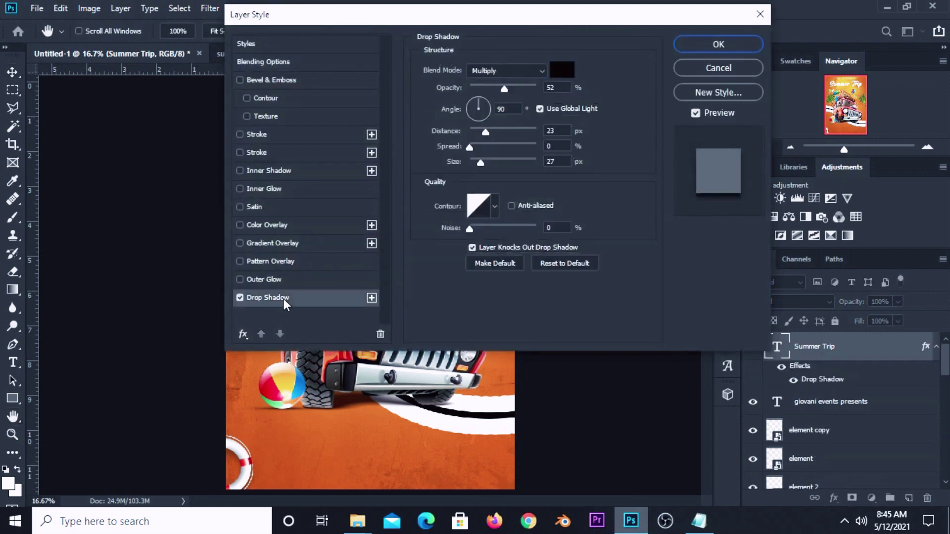
pyautogui.click(557, 89)
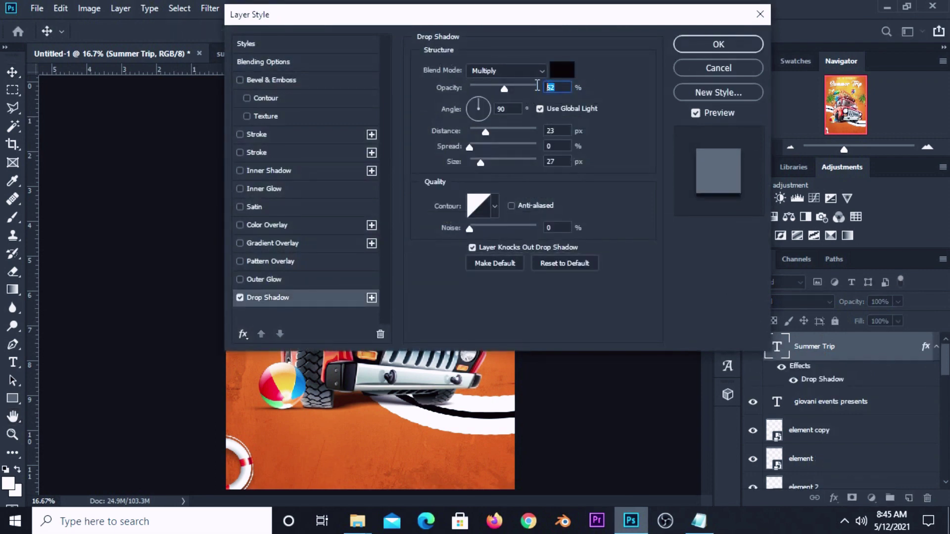
pyautogui.doubleClick(499, 108)
pyautogui.doubleClick(564, 132)
pyautogui.press('Tab')
pyautogui.press('Tab')
pyautogui.click(713, 45)
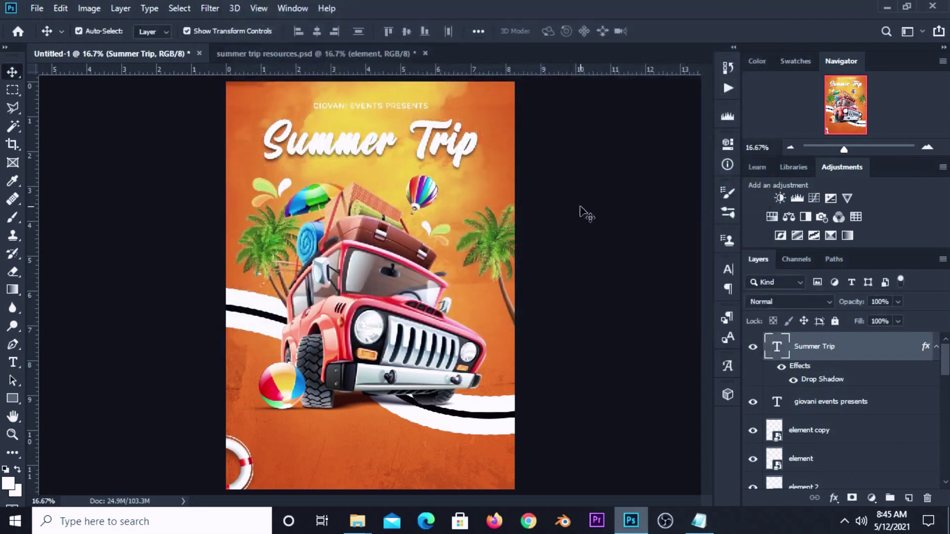
# Duplicate the "Summer Trip" title layer and clear the layer style from the original below the copy
pyautogui.click(582, 212)
pyautogui.click(466, 146)
pyautogui.click(752, 352)
pyautogui.click(752, 349)
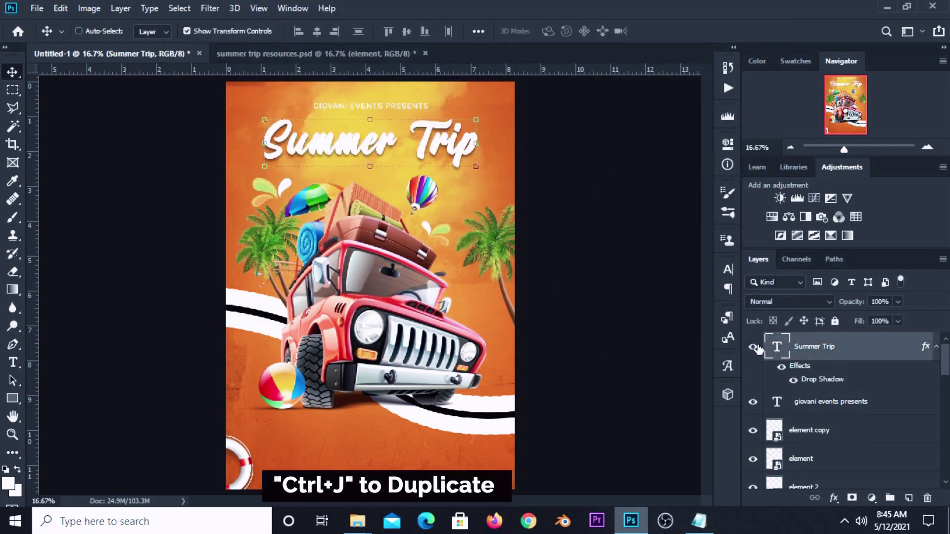
pyautogui.hotkey('ctrl', 'j')
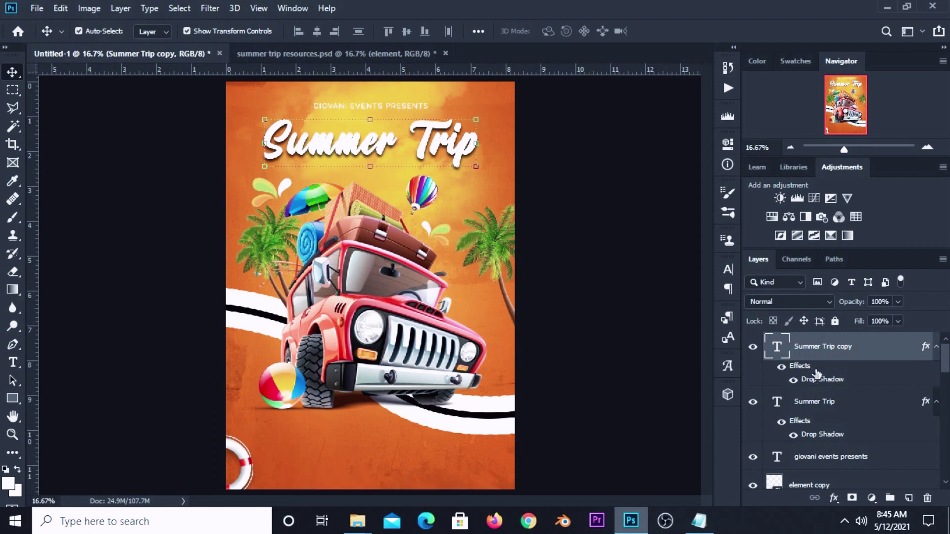
pyautogui.click(817, 409)
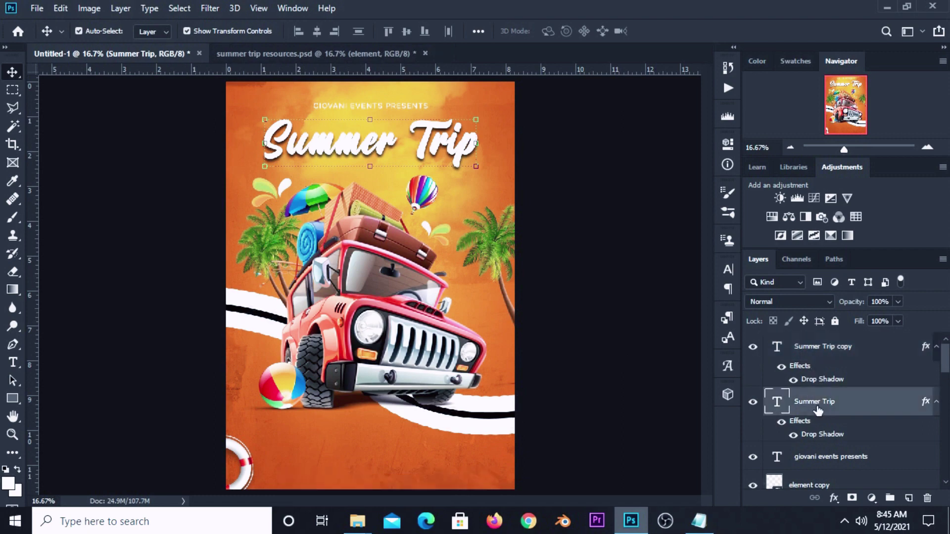
pyautogui.rightClick(817, 409)
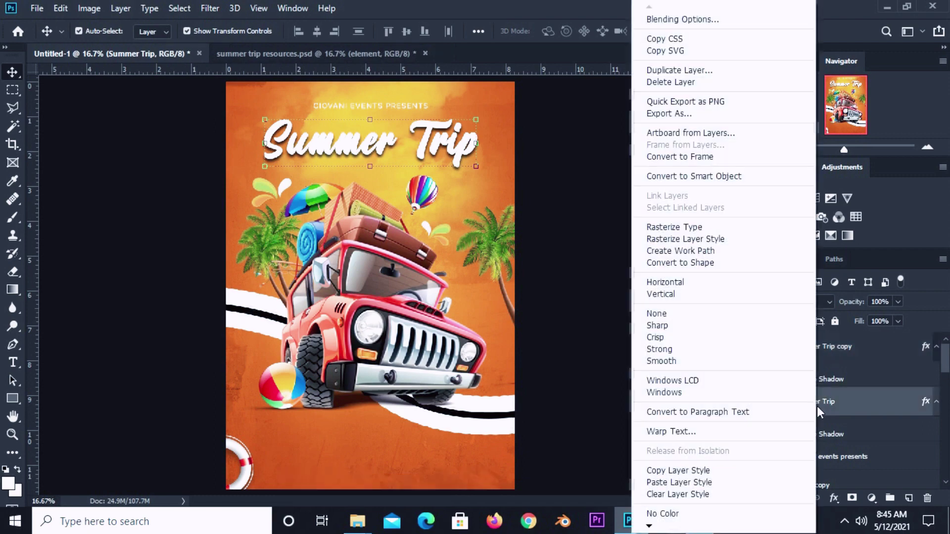
pyautogui.click(707, 494)
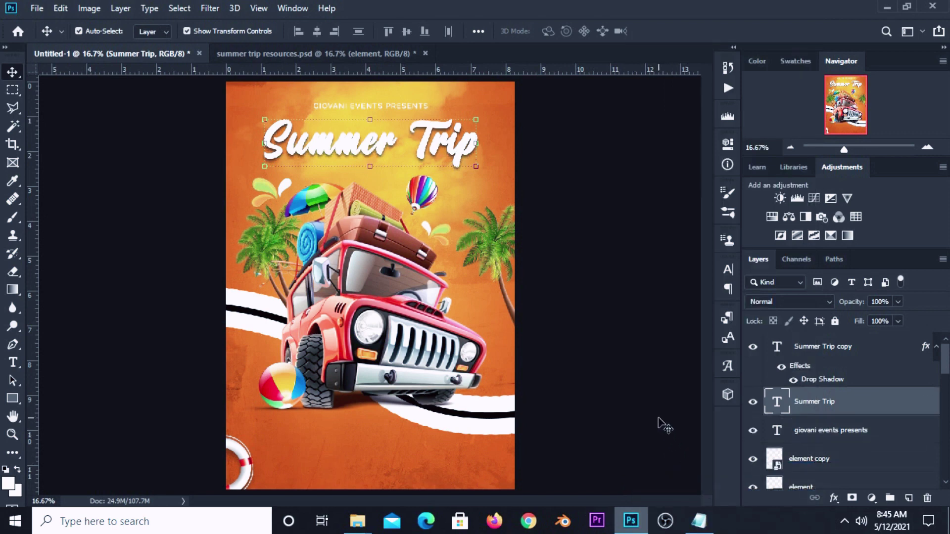
# Open the lower "Summer Trip" layer's text color, copy the color code b56a01 from Notepad and return to Photoshop
pyautogui.click(728, 269)
pyautogui.click(689, 349)
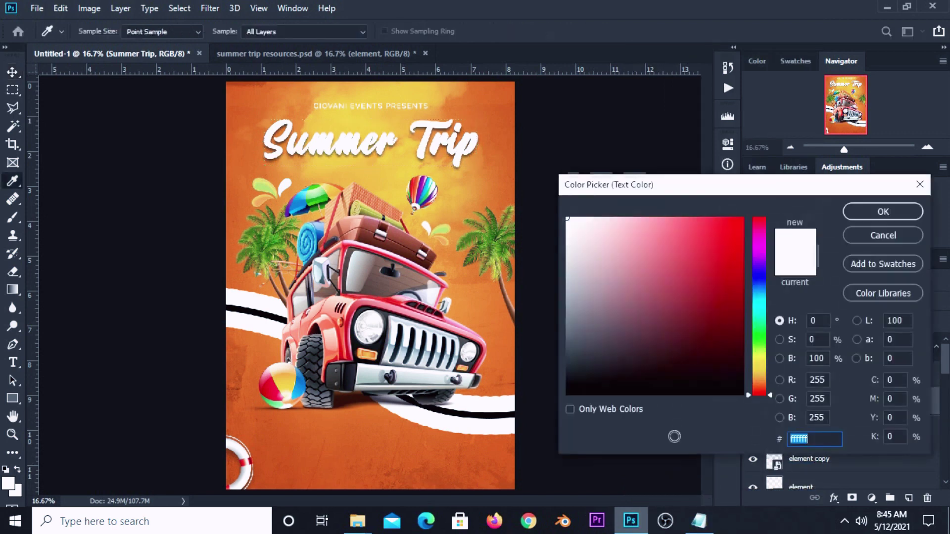
pyautogui.click(699, 520)
pyautogui.moveTo(633, 263); pyautogui.dragTo(593, 256)
pyautogui.rightClick(618, 259)
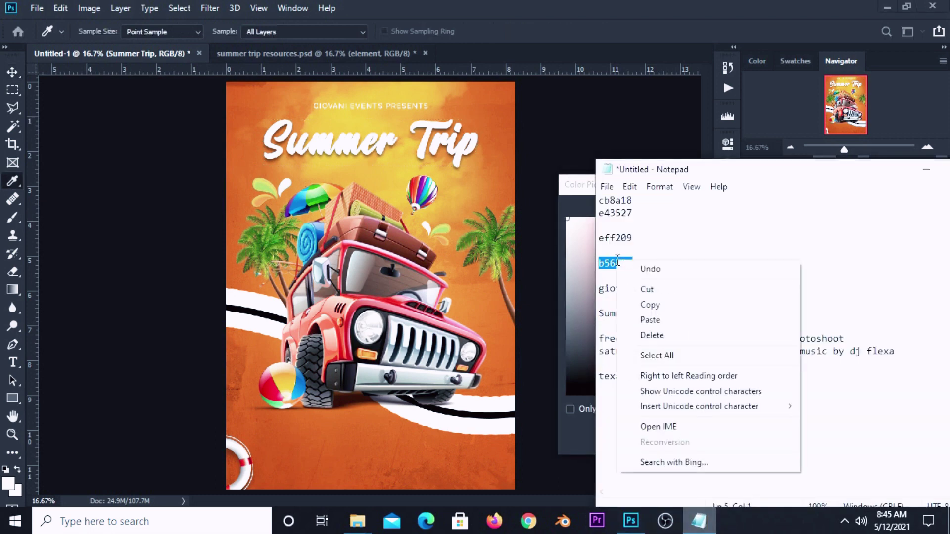
pyautogui.click(659, 304)
pyautogui.click(626, 31)
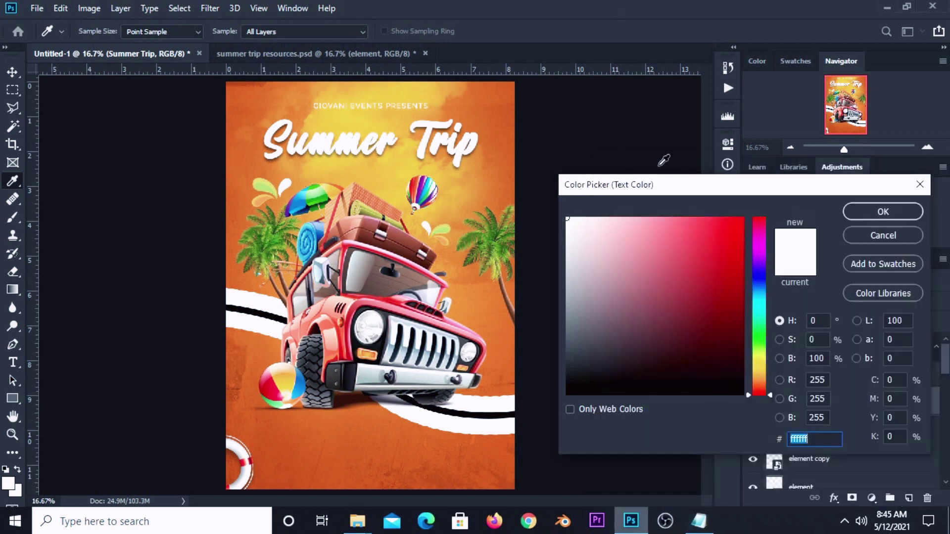
# Set the lower "Summer Trip" layer's text color to b56a01
pyautogui.rightClick(802, 441)
pyautogui.click(802, 308)
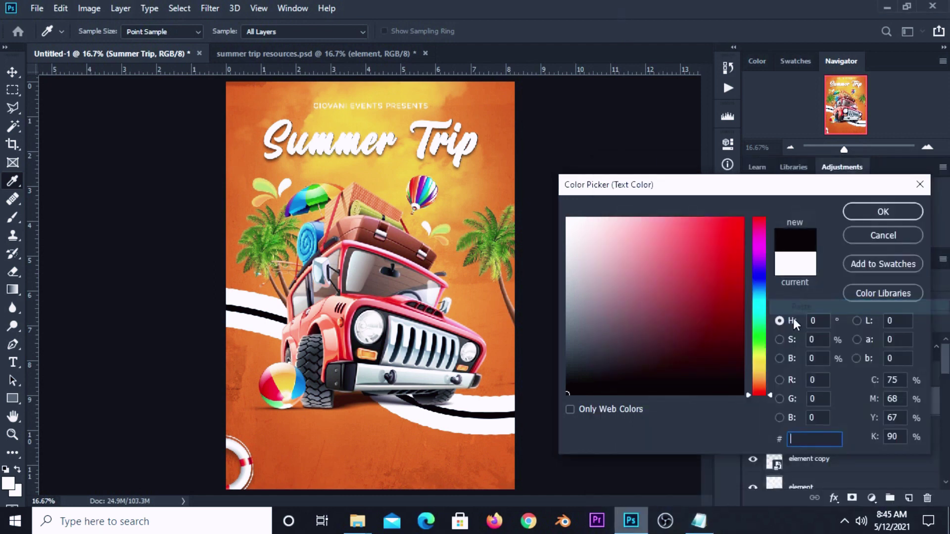
pyautogui.click(720, 522)
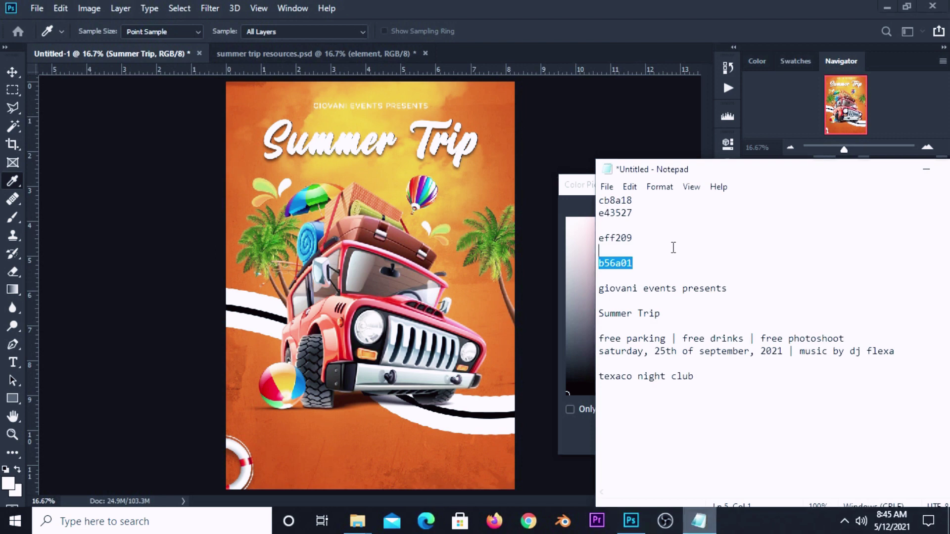
pyautogui.click(579, 194)
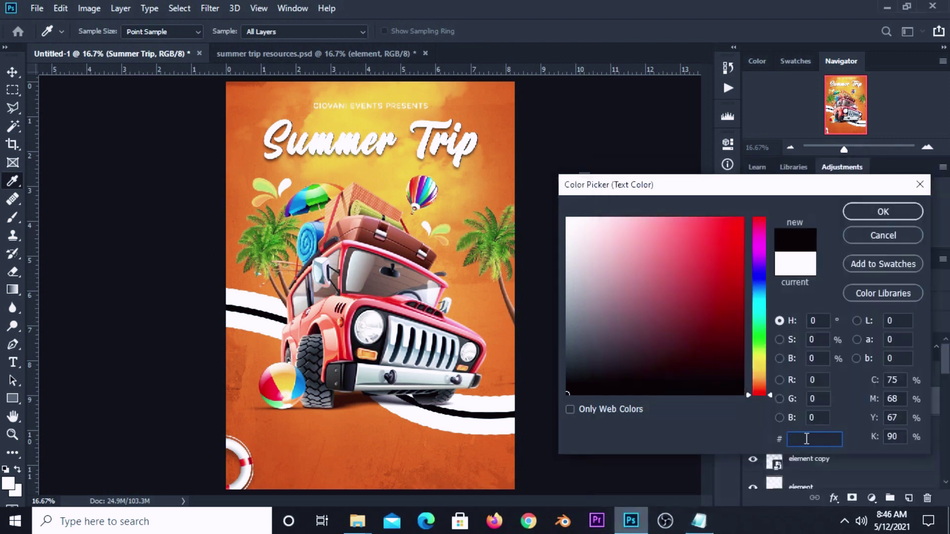
pyautogui.write('b56')
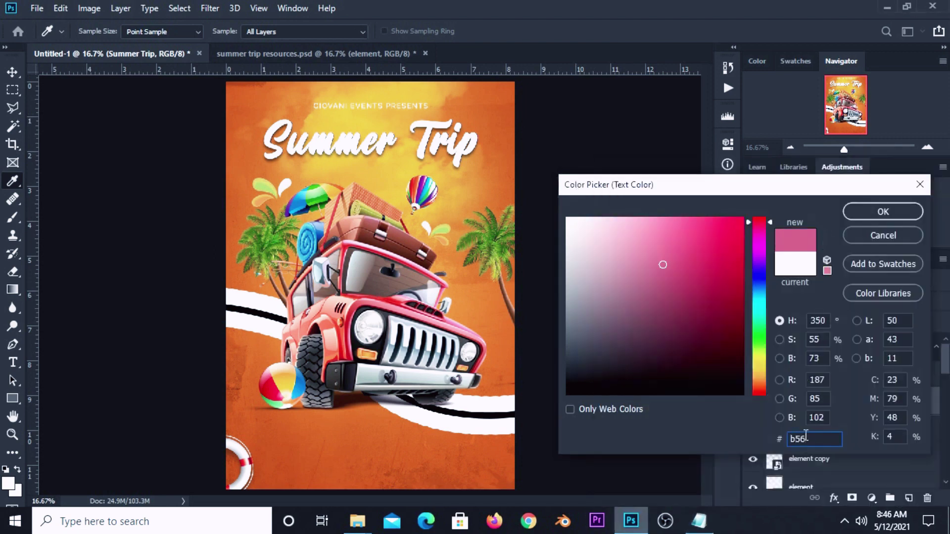
pyautogui.write('a01')
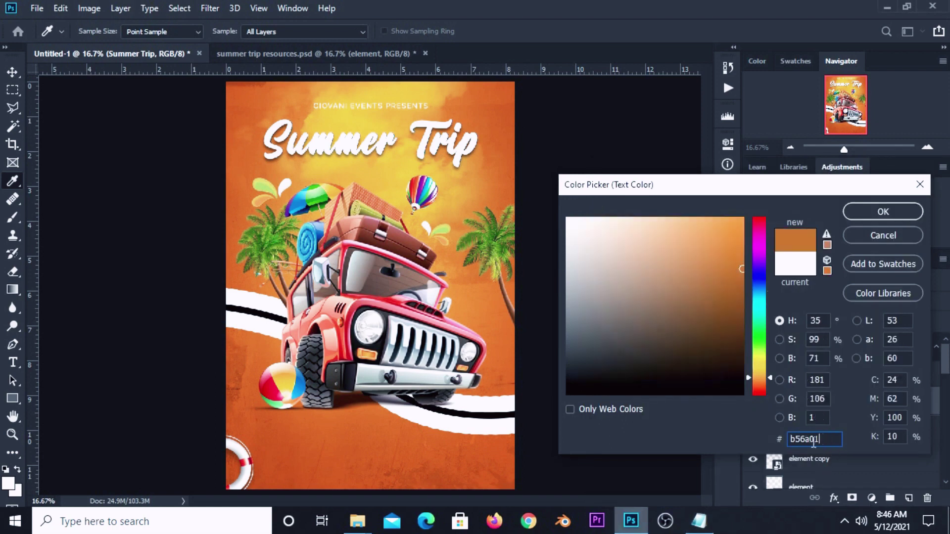
pyautogui.doubleClick(813, 441)
pyautogui.moveTo(725, 179); pyautogui.dragTo(656, 132)
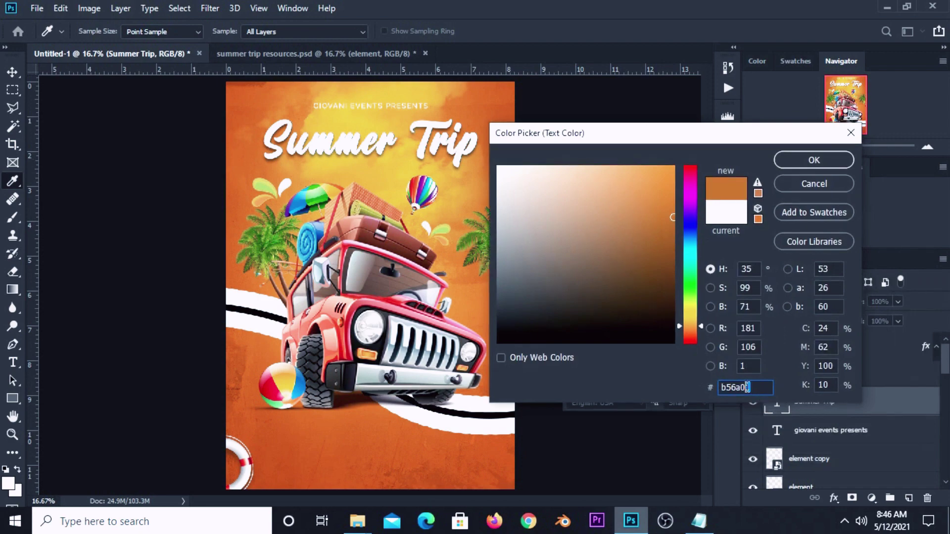
pyautogui.click(785, 161)
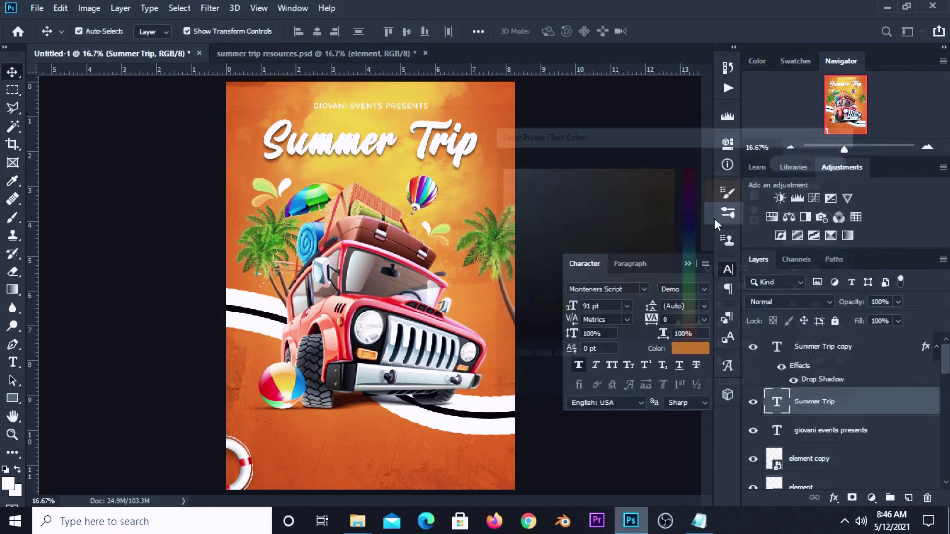
pyautogui.click(688, 264)
# Offset the lower "Summer Trip" layer about 18 px down and 18 px to the right behind the white title copy
pyautogui.click(413, 119)
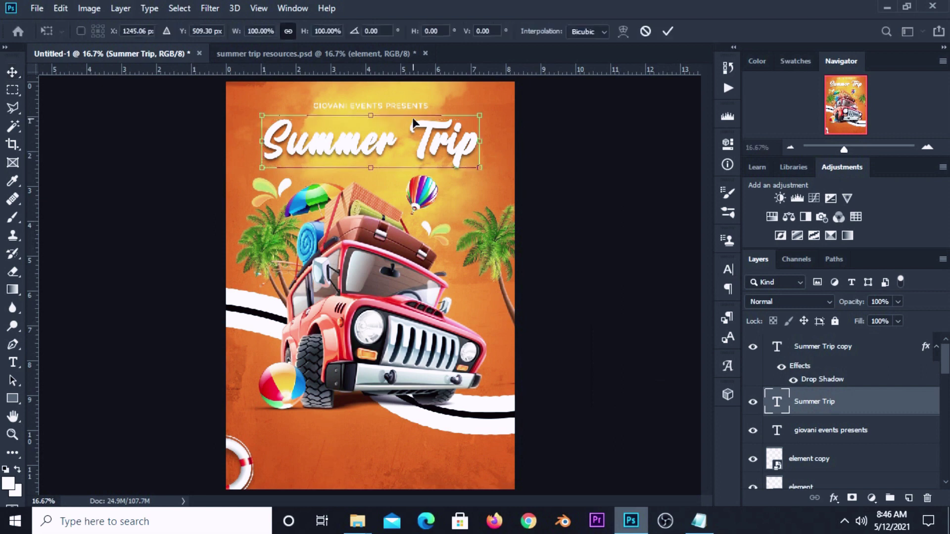
pyautogui.press('Down')
pyautogui.press('Down')
pyautogui.press('Down')
pyautogui.press('Down')
pyautogui.press('Down')
pyautogui.press('Down')
pyautogui.press('Right')
pyautogui.press('Right')
pyautogui.press('Right')
pyautogui.press('Right')
pyautogui.press('Right')
pyautogui.press('Right')
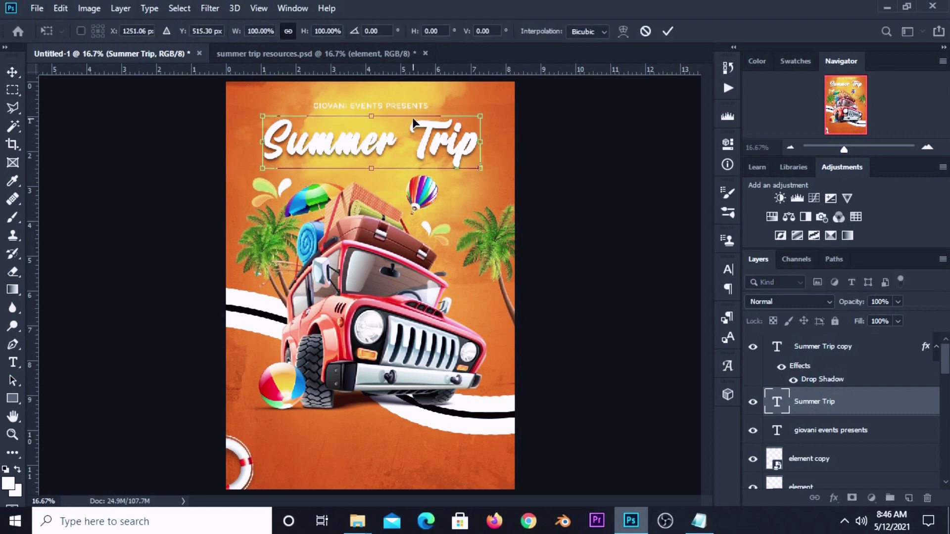
pyautogui.press('Down')
pyautogui.press('Down')
pyautogui.press('Down')
pyautogui.press('Down')
pyautogui.press('Down')
pyautogui.press('Down')
pyautogui.press('Right')
pyautogui.press('Right')
pyautogui.press('Right')
pyautogui.press('Right')
pyautogui.press('Right')
pyautogui.press('Right')
pyautogui.press('Right')
pyautogui.press('Right')
pyautogui.press('Right')
pyautogui.press('Right')
pyautogui.press('Right')
pyautogui.press('Right')
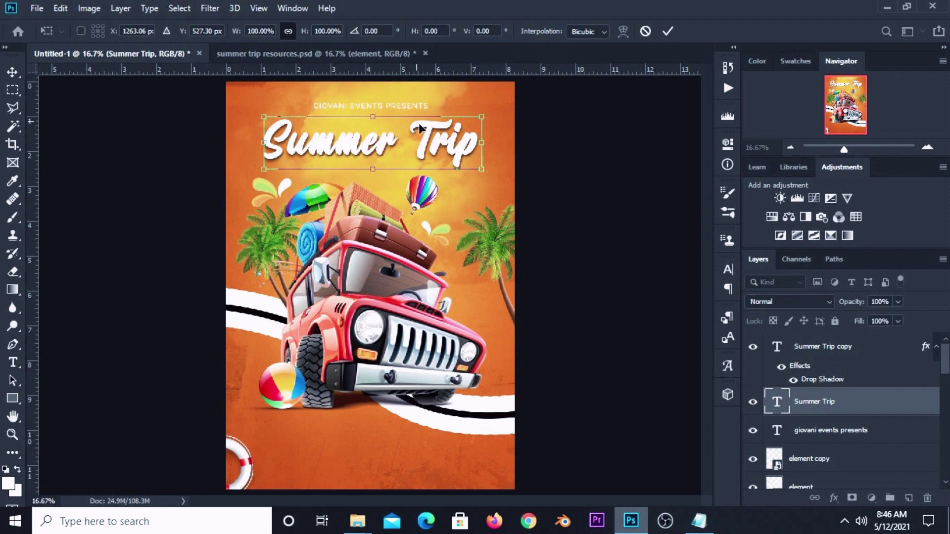
pyautogui.click(668, 32)
pyautogui.click(594, 202)
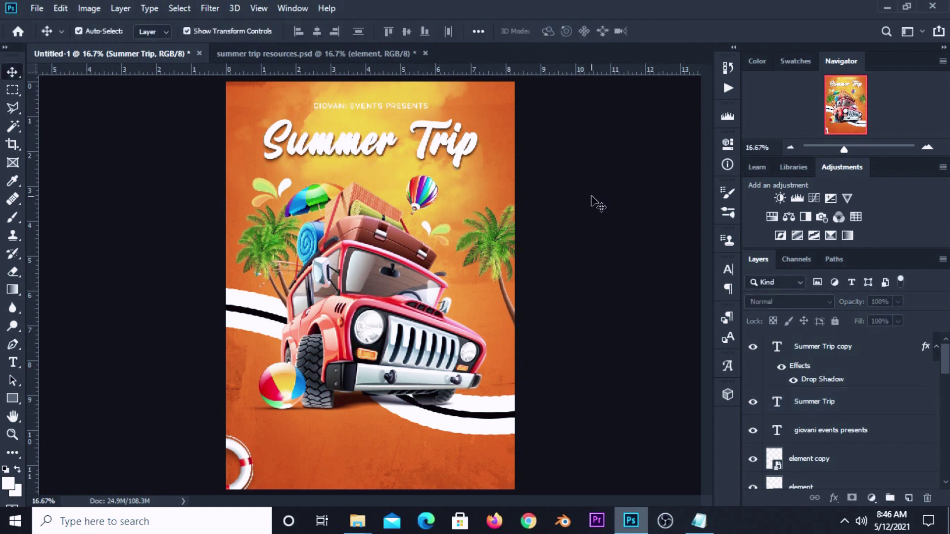
# Switch to Notepad, copy the line "free parking | free drinks | free photoshoot" and return to the flyer in Photoshop
pyautogui.hotkey('ctrl', '-')
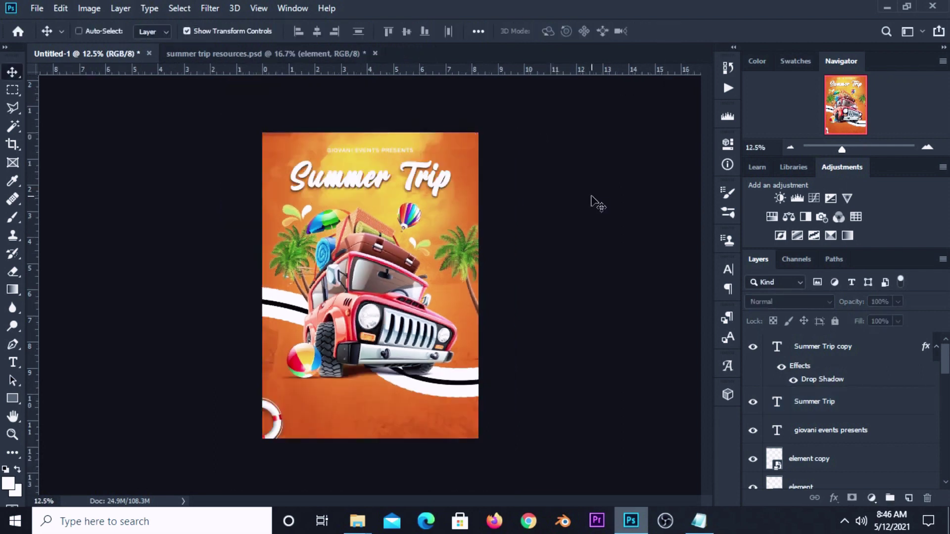
pyautogui.hotkey('ctrl', '0')
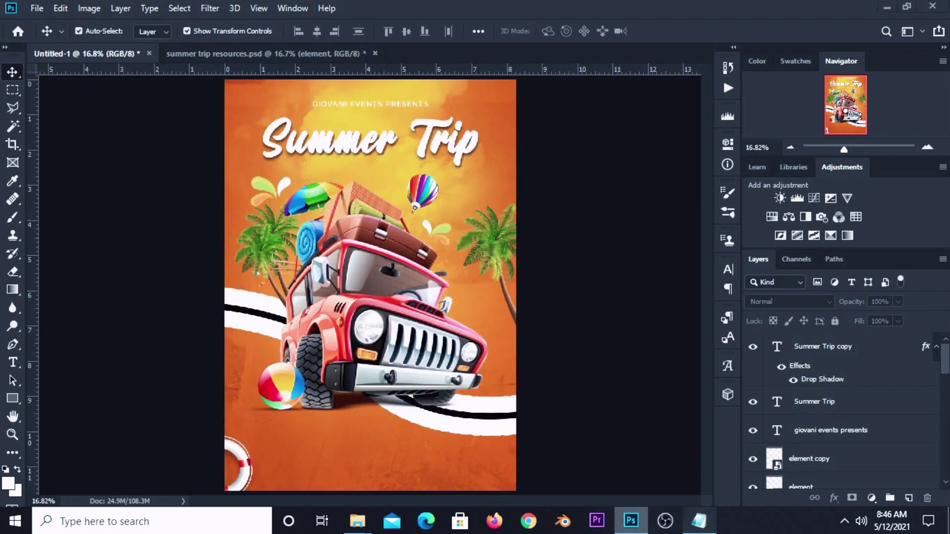
pyautogui.hotkey('alt', 'Tab')
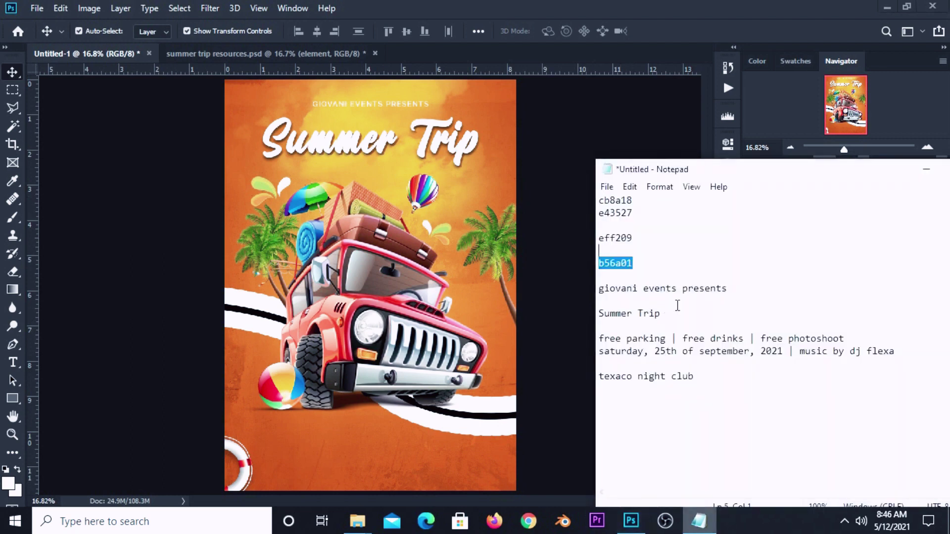
pyautogui.moveTo(848, 341); pyautogui.dragTo(607, 343)
pyautogui.rightClick(610, 334)
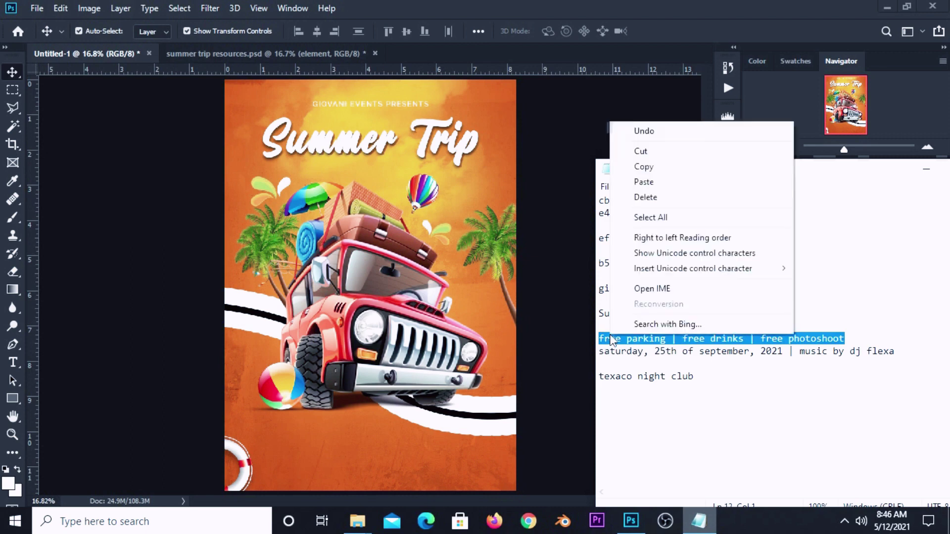
pyautogui.click(643, 167)
pyautogui.hotkey('alt', 'Tab')
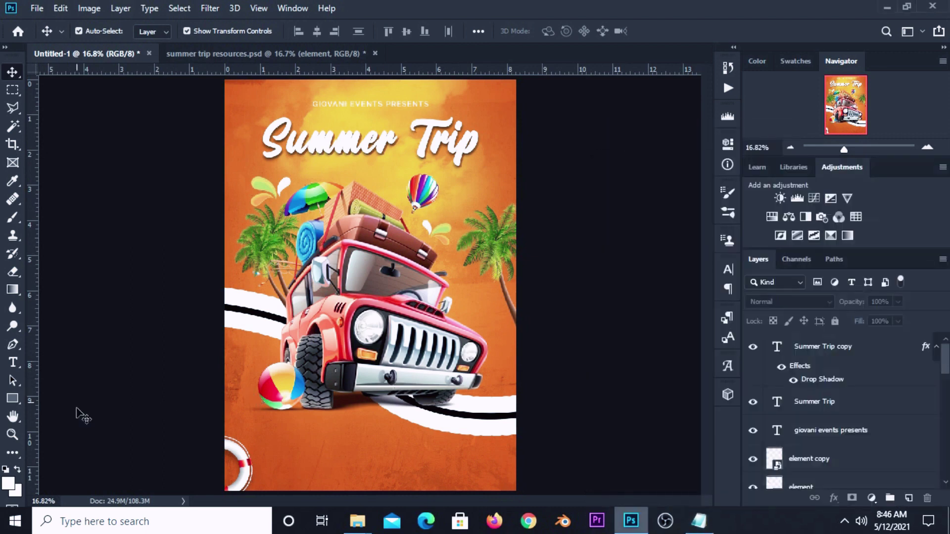
# Add the copied line "free parking | free drinks | free photoshoot" as white text below the jeep
pyautogui.click(13, 362)
pyautogui.click(52, 365)
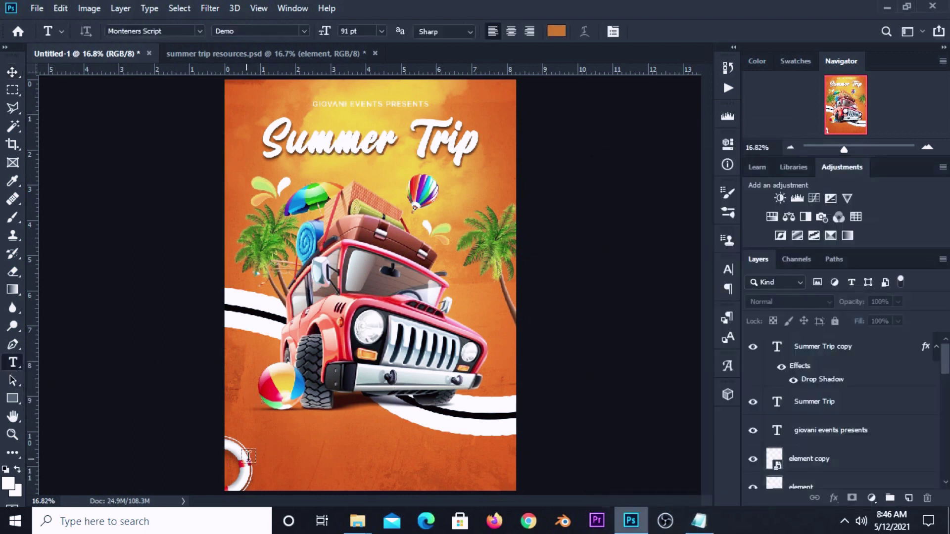
pyautogui.click(555, 33)
pyautogui.moveTo(500, 178); pyautogui.dragTo(499, 155)
pyautogui.click(813, 160)
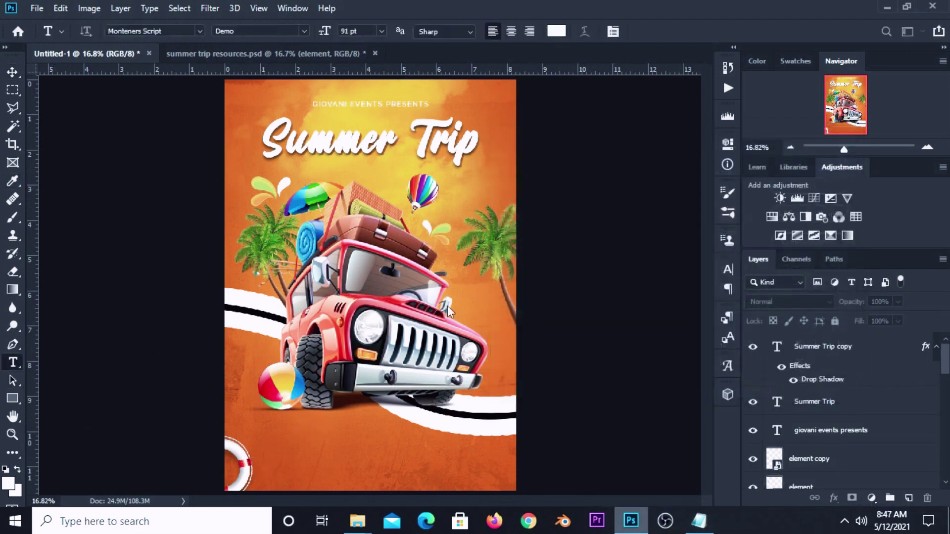
pyautogui.click(304, 450)
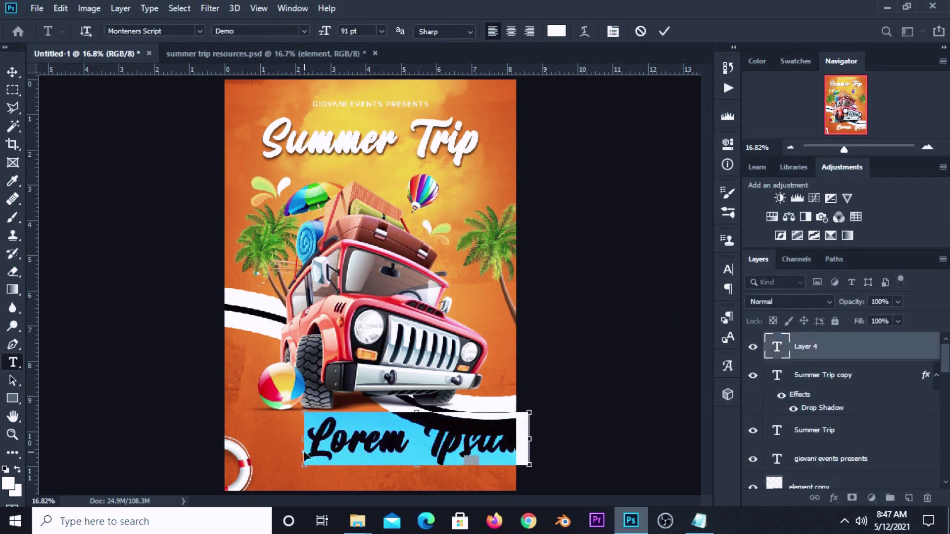
pyautogui.hotkey('ctrl', 'v')
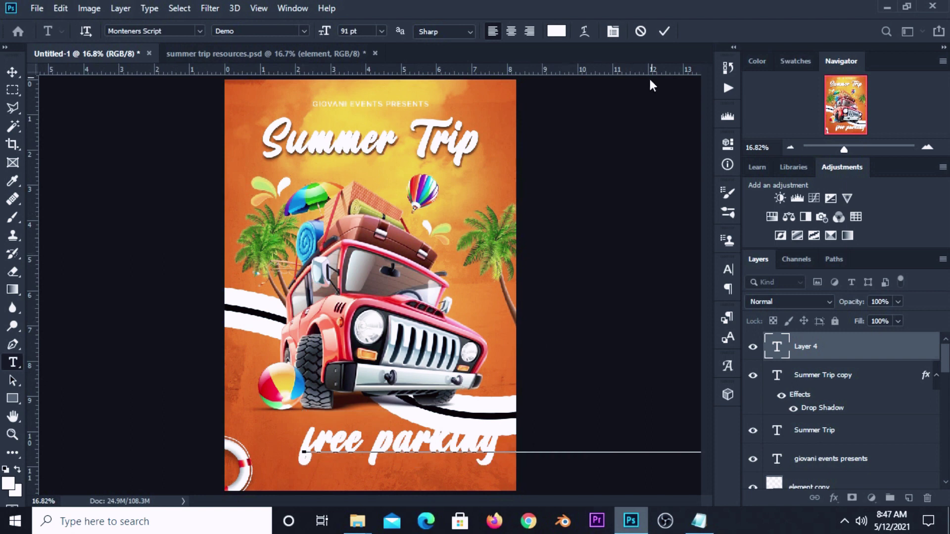
pyautogui.click(664, 32)
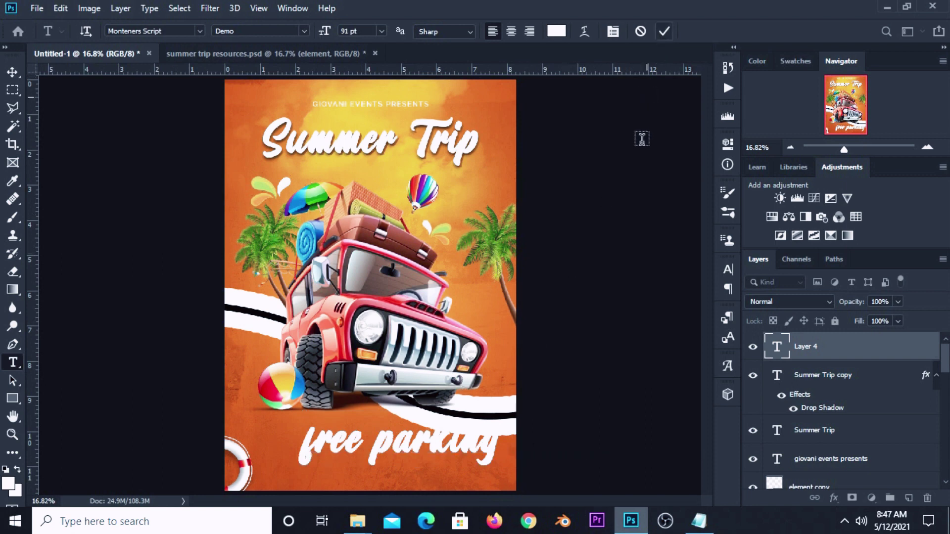
# Set the "free parking" line's font to Genuine Regular at 16 pt
pyautogui.click(727, 270)
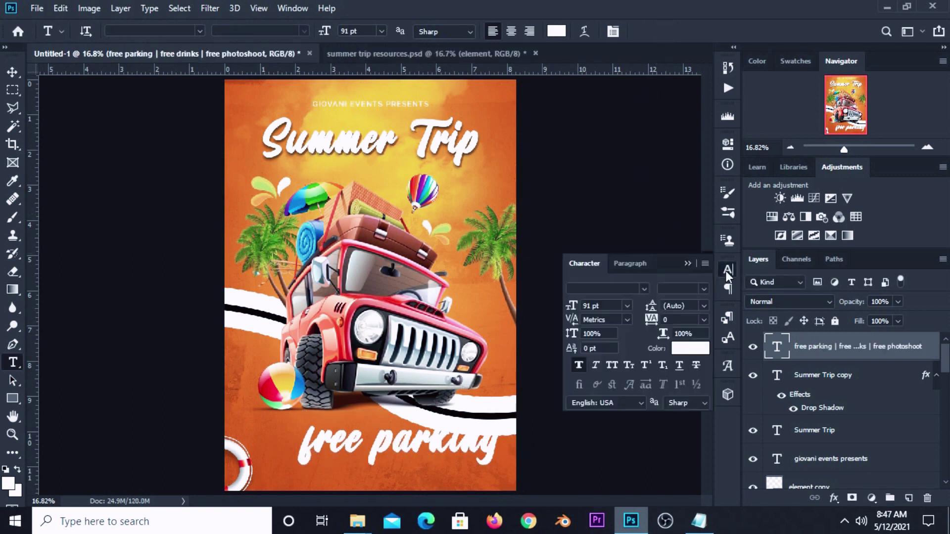
pyautogui.click(644, 289)
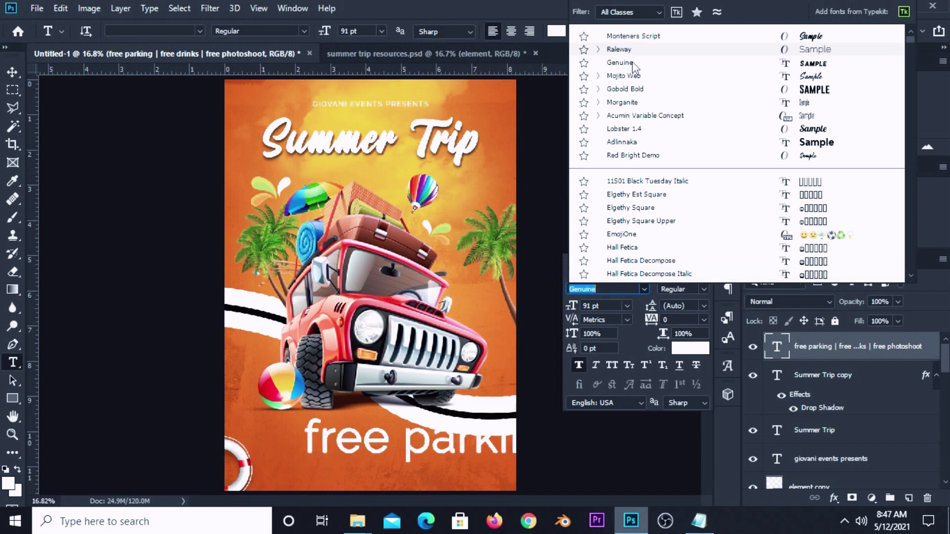
pyautogui.click(632, 63)
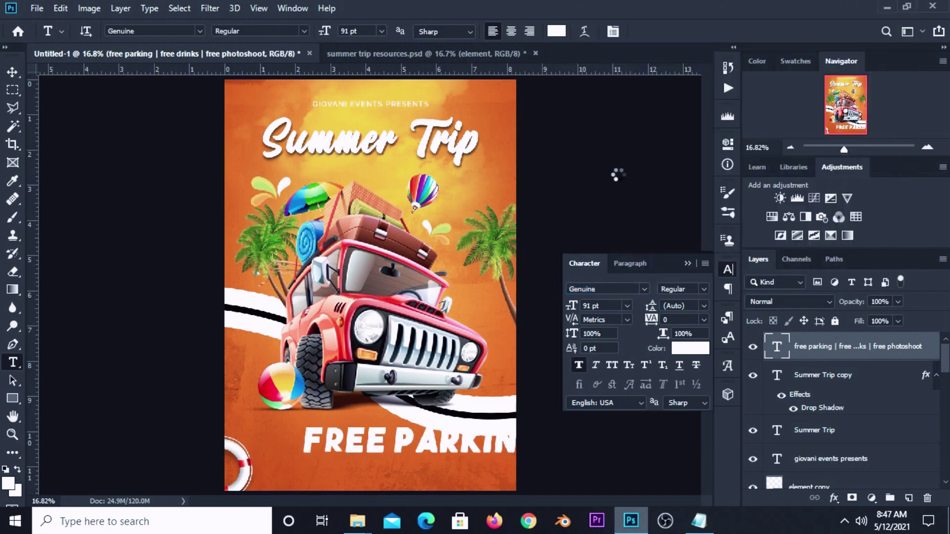
pyautogui.click(628, 306)
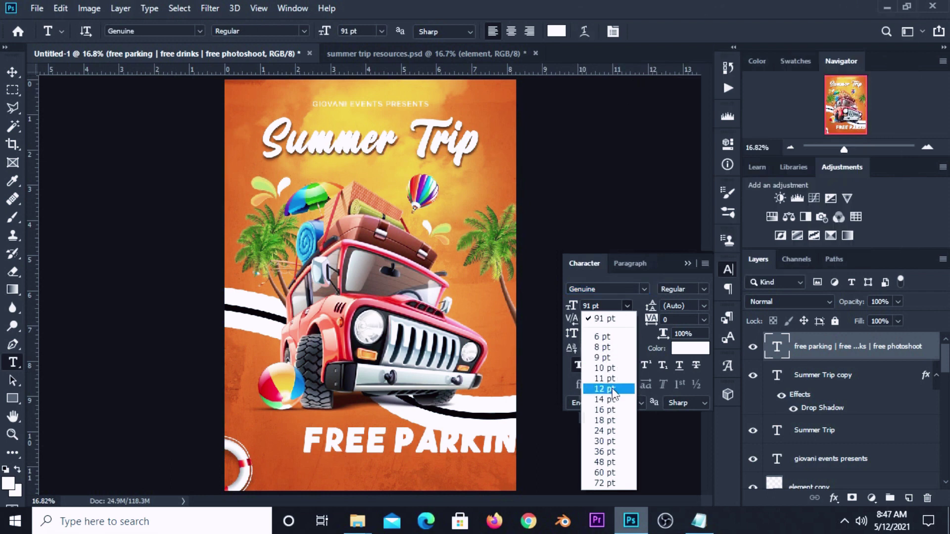
pyautogui.click(608, 405)
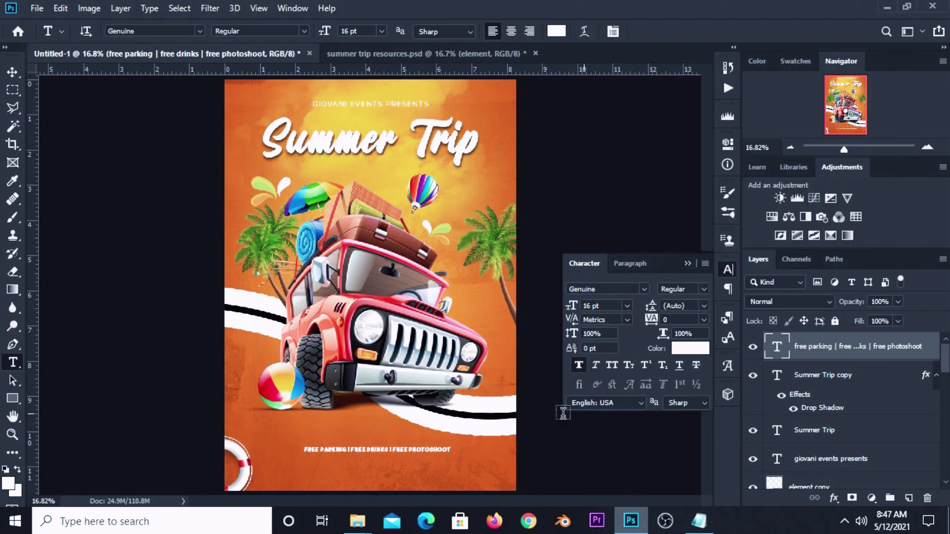
pyautogui.click(685, 259)
# Center the "free parking" line horizontally on the canvas below the jeep and nudge it slightly upward
pyautogui.click(15, 72)
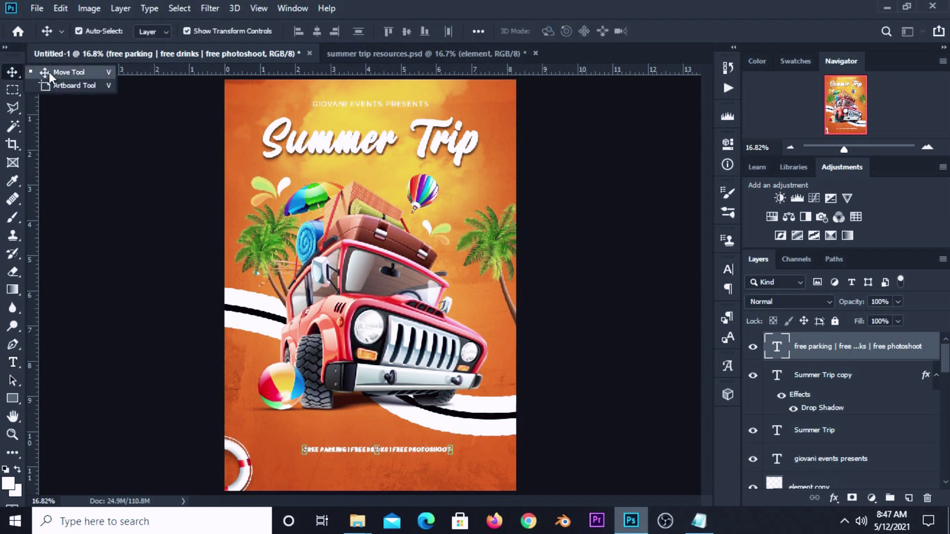
pyautogui.hotkey('ctrl', 't')
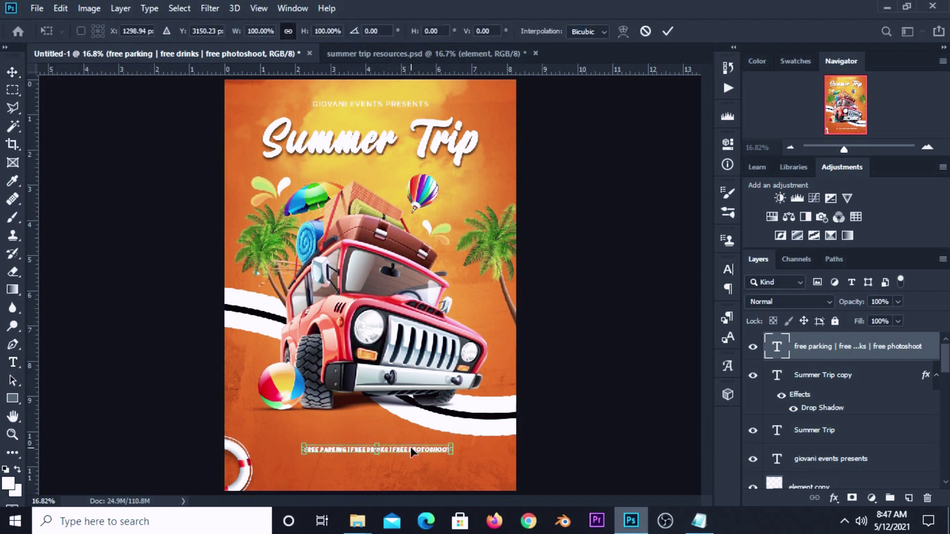
pyautogui.moveTo(411, 447)
pyautogui.mouseDown()
pyautogui.moveTo(401, 444)
pyautogui.moveTo(402, 454)
pyautogui.mouseUp()
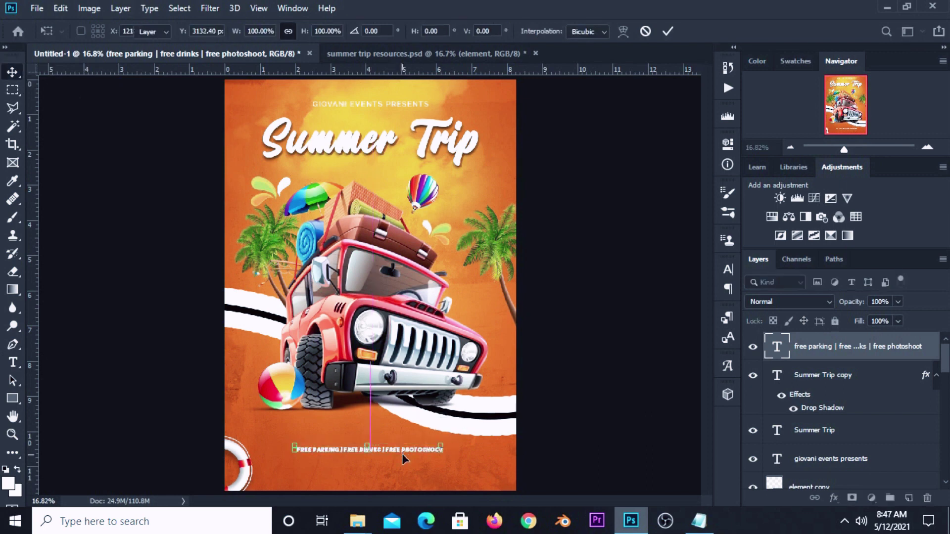
pyautogui.press('Return')
pyautogui.hotkey('ctrl', 'a')
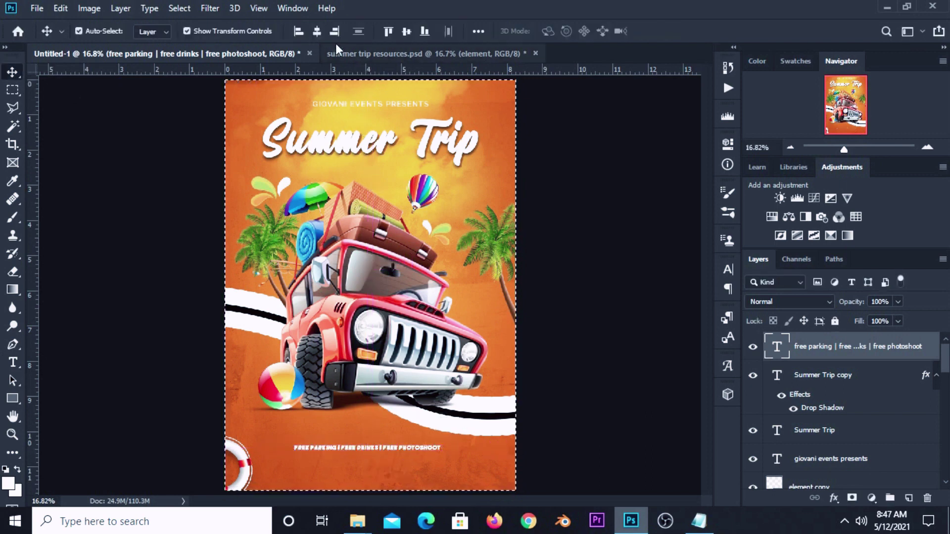
pyautogui.click(317, 31)
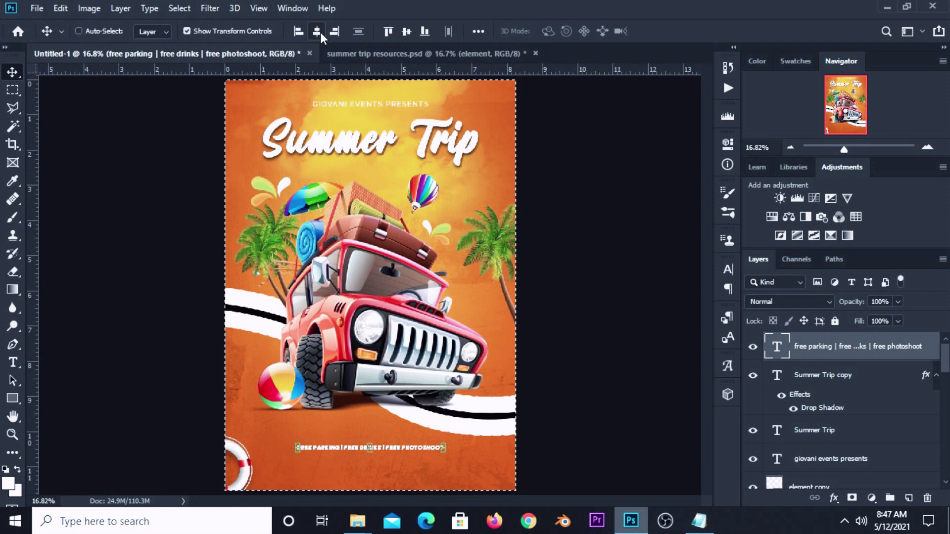
pyautogui.hotkey('ctrl', 'd')
pyautogui.hotkey('shift', 'Up')
pyautogui.click(544, 365)
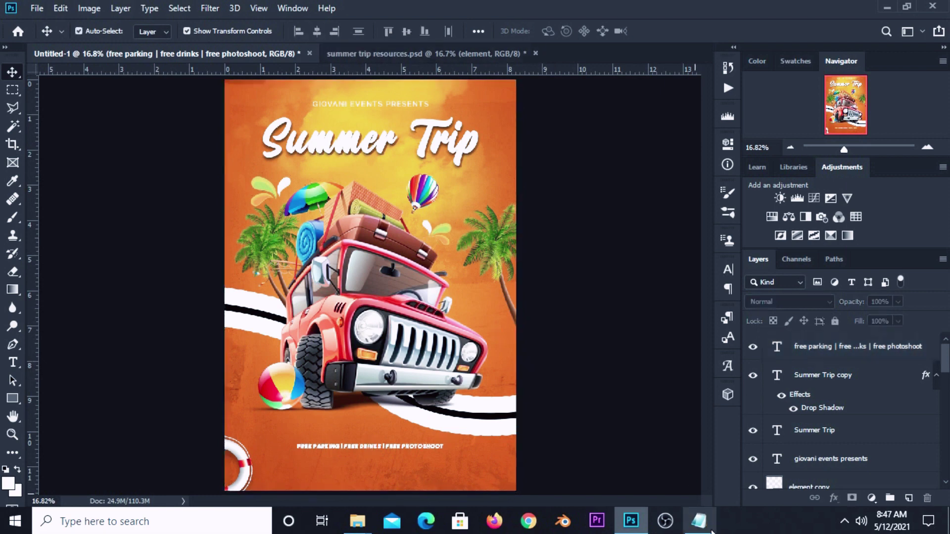
# Switch to Notepad, copy the "saturday, 25th of september, 2021" line including the DJ credit, and return to the flyer in Photoshop
pyautogui.click(711, 530)
pyautogui.moveTo(902, 351); pyautogui.dragTo(560, 355)
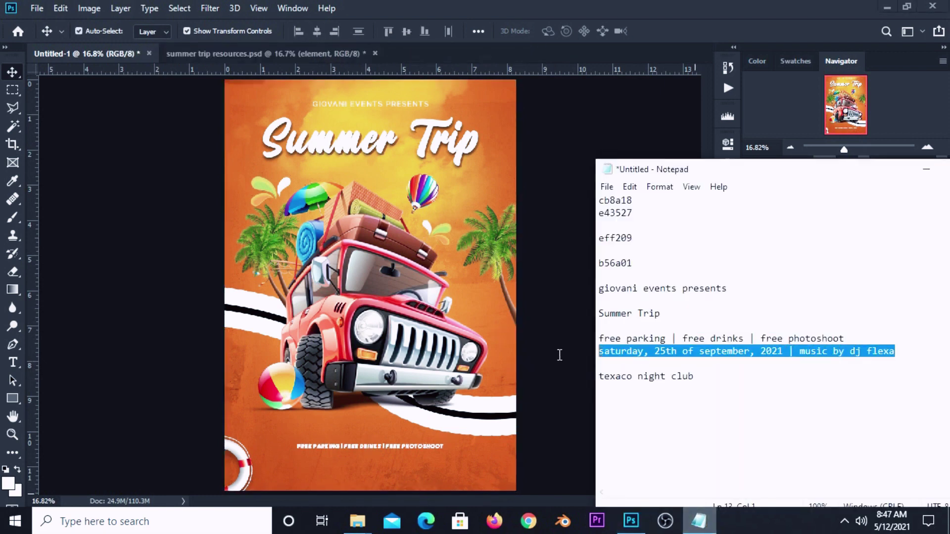
pyautogui.rightClick(607, 354)
pyautogui.click(636, 185)
pyautogui.click(571, 112)
# Duplicate the "free parking" text line directly beneath the original, keeping both horizontally aligned
pyautogui.click(408, 449)
pyautogui.click(412, 447)
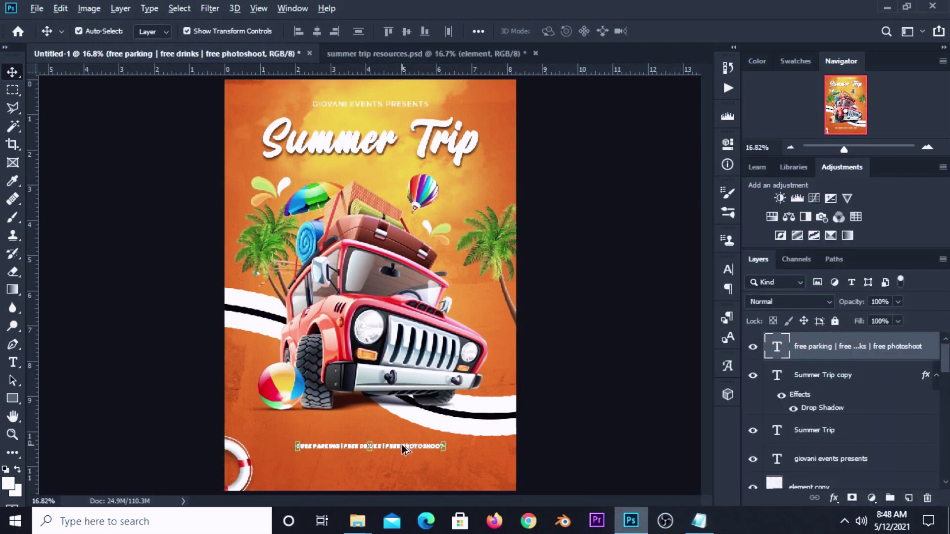
pyautogui.keyDown('alt'); pyautogui.moveTo(401, 444); pyautogui.dragTo(403, 455); pyautogui.keyUp('alt')
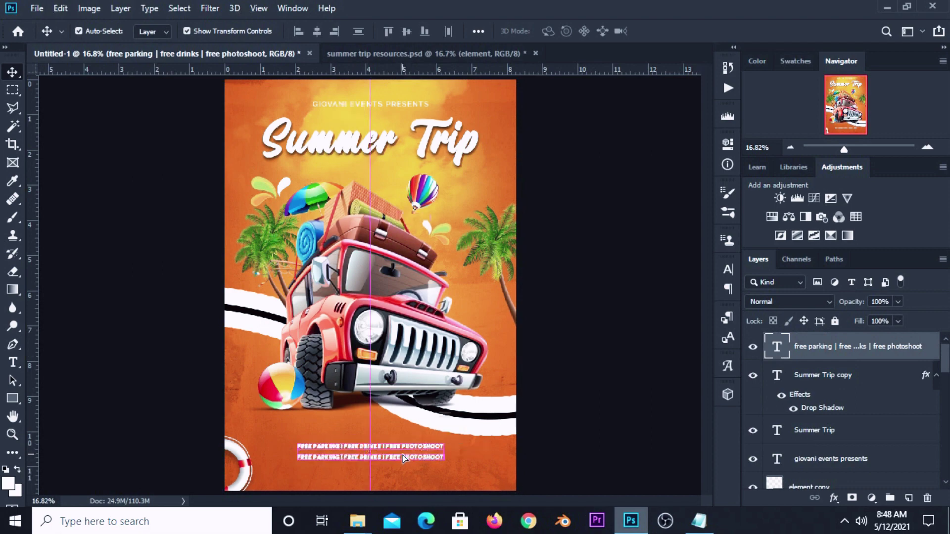
# Replace the duplicated lower line's text with the copied "saturday, 25th of september, 2021" date and DJ line
pyautogui.click(17, 360)
pyautogui.click(49, 361)
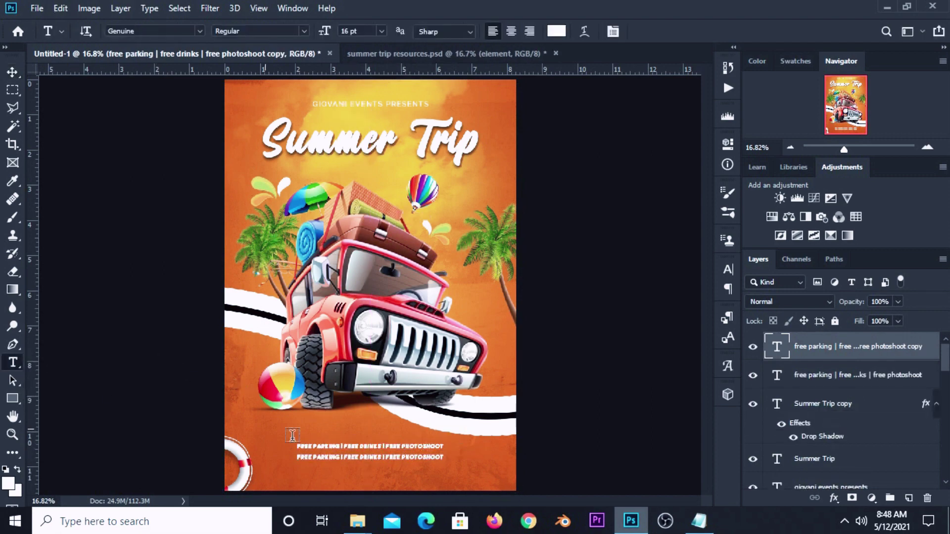
pyautogui.scroll(6, 371, 454)
pyautogui.click(371, 454)
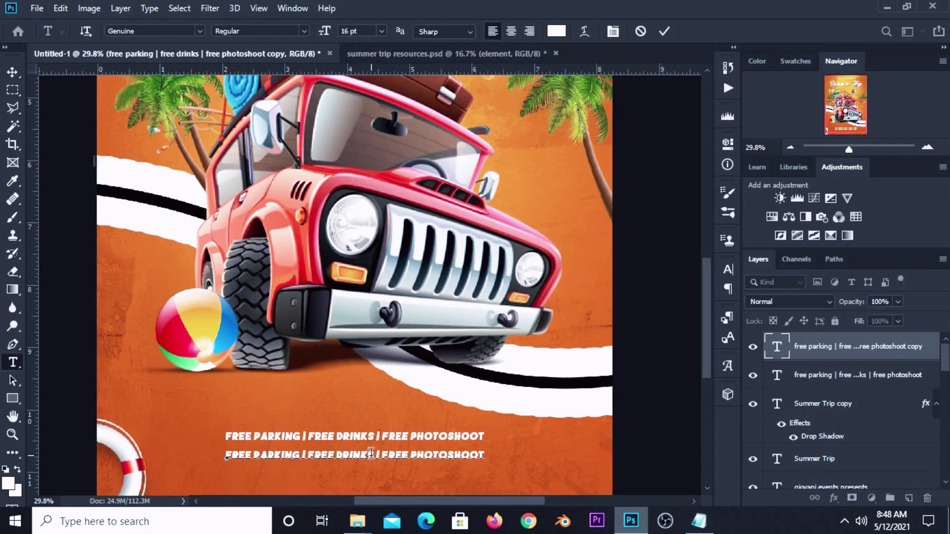
pyautogui.hotkey('ctrl', 'a')
pyautogui.hotkey('ctrl', 'v')
pyautogui.click(663, 33)
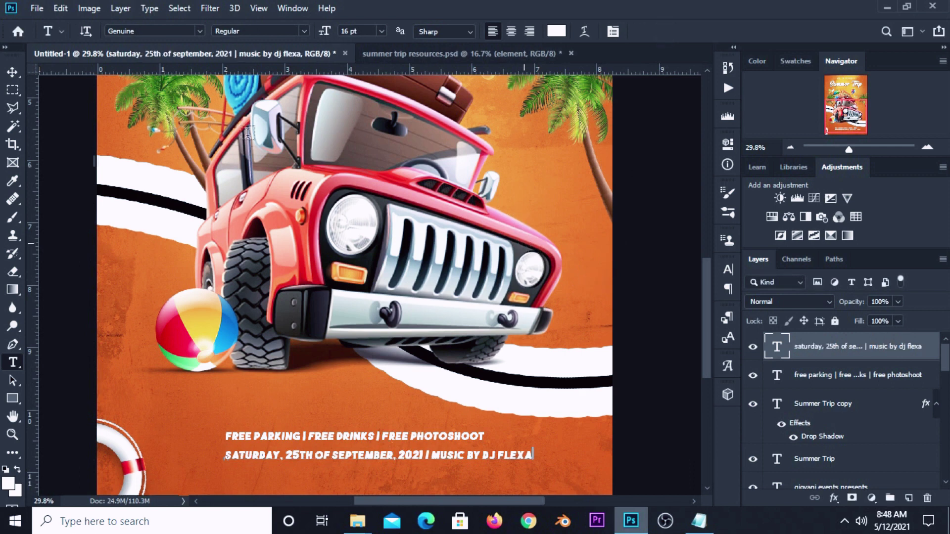
# Scale the date and DJ line up proportionally to about 115%
pyautogui.click(14, 73)
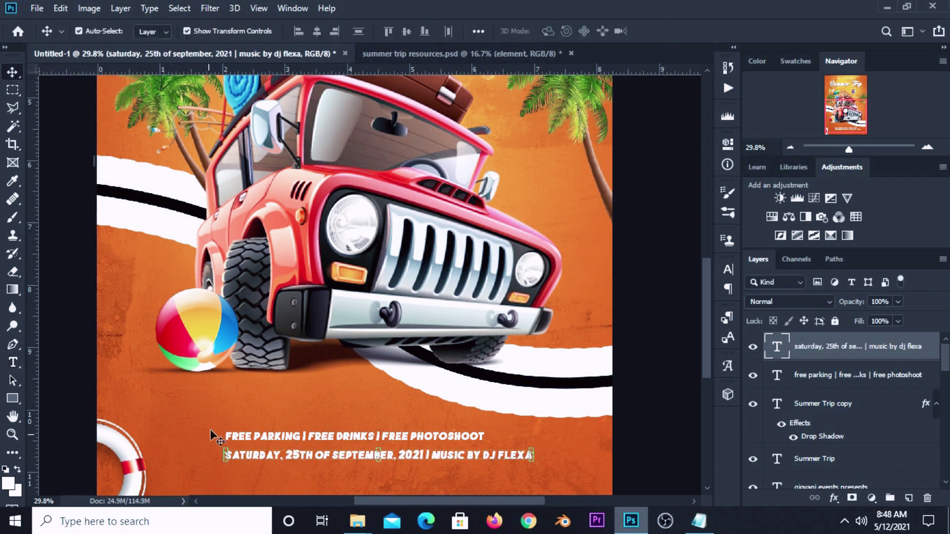
pyautogui.moveTo(222, 446); pyautogui.dragTo(181, 430)
pyautogui.press('Return')
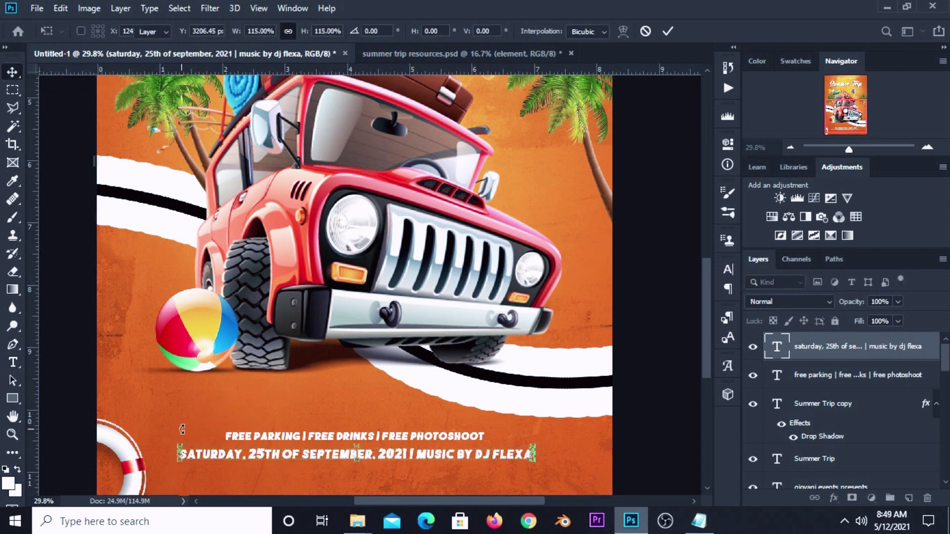
# Center the date and DJ line horizontally on the canvas and nudge it up closer to the "free parking" line
pyautogui.hotkey('ctrl', 'a')
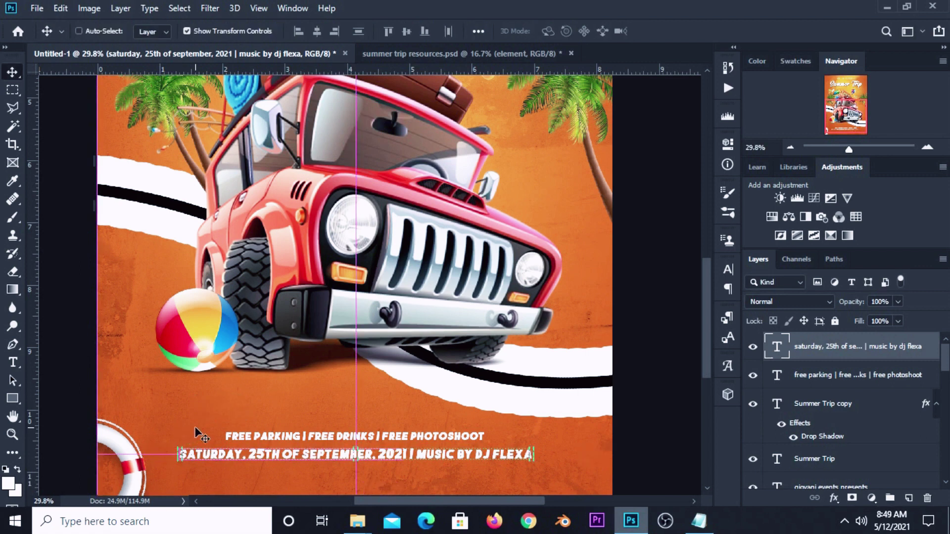
pyautogui.click(318, 32)
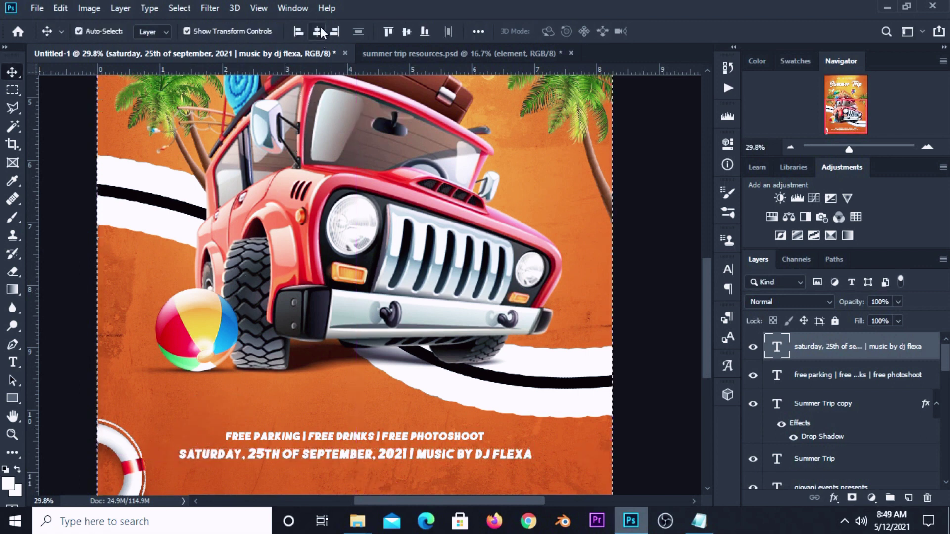
pyautogui.hotkey('ctrl', 'd')
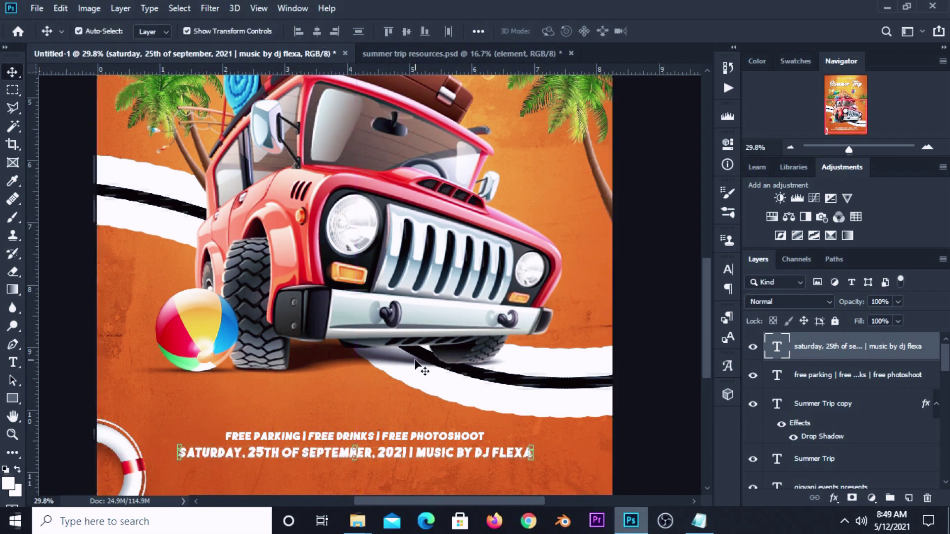
pyautogui.hotkey('shift', 'Up')
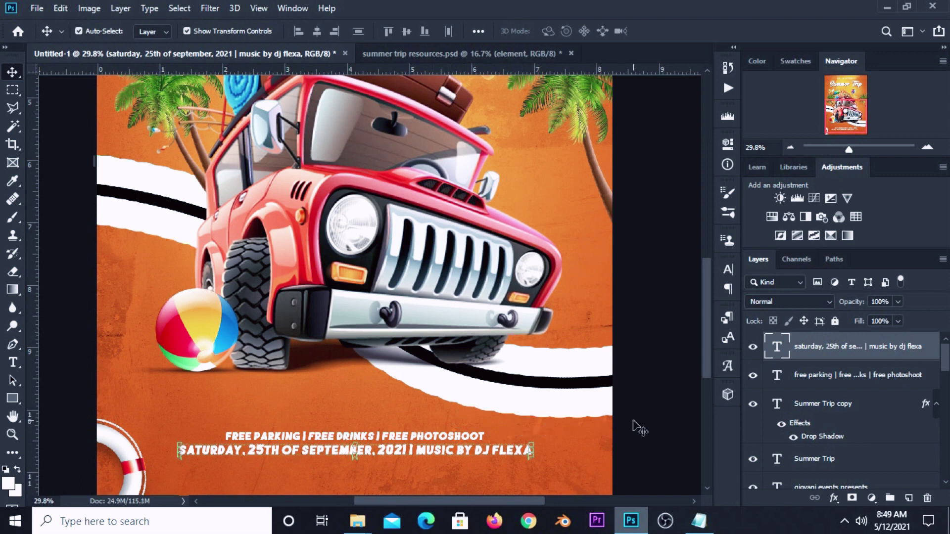
pyautogui.click(639, 429)
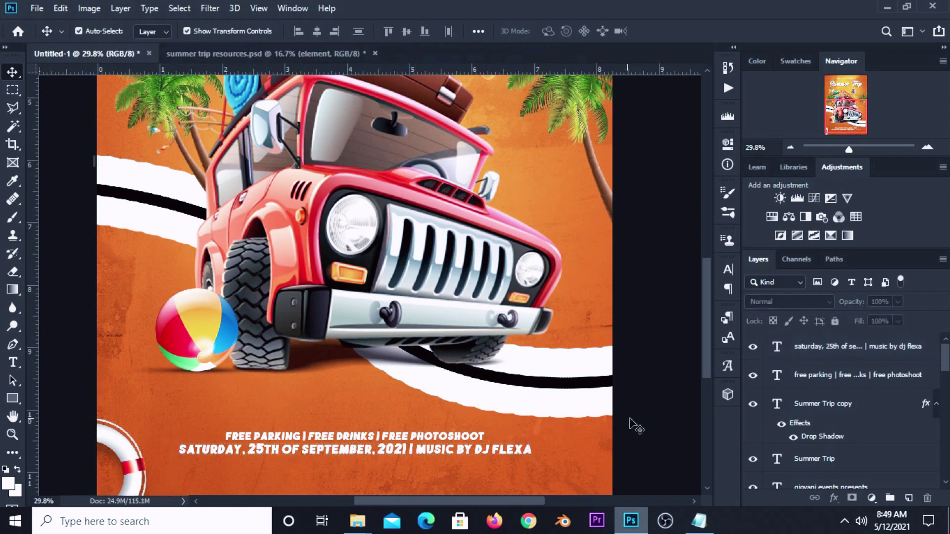
# Draw a white rectangle without stroke, about 1289 px wide and 84 px high, below the date and DJ line
pyautogui.click(12, 399)
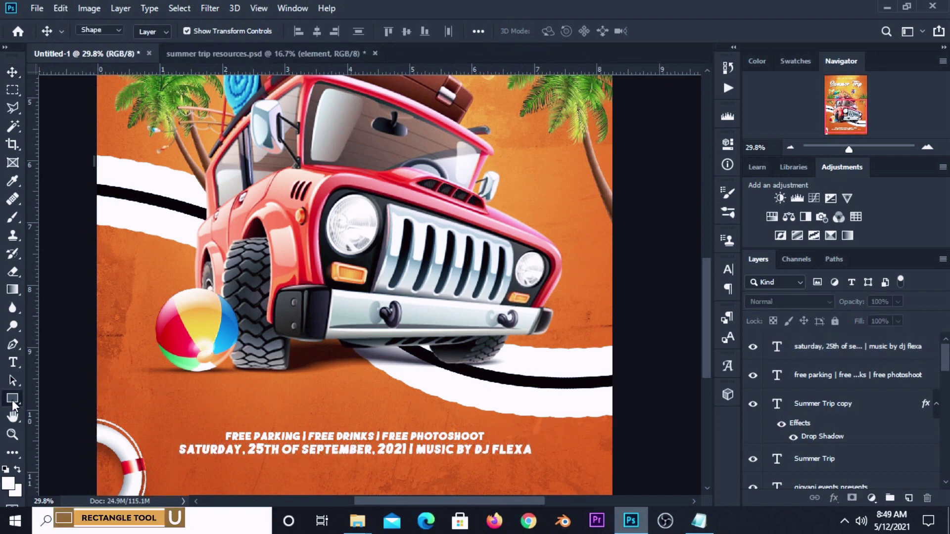
pyautogui.click(59, 398)
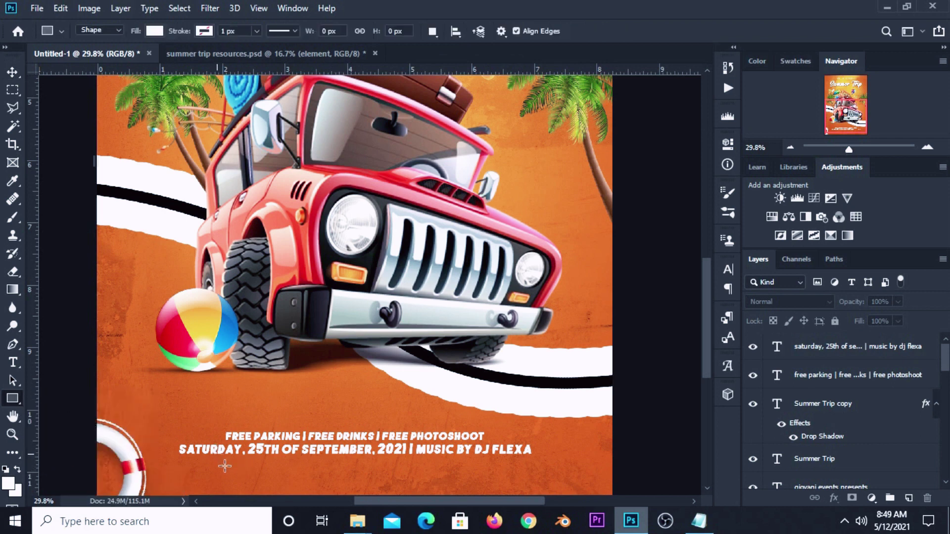
pyautogui.moveTo(226, 467); pyautogui.dragTo(492, 482)
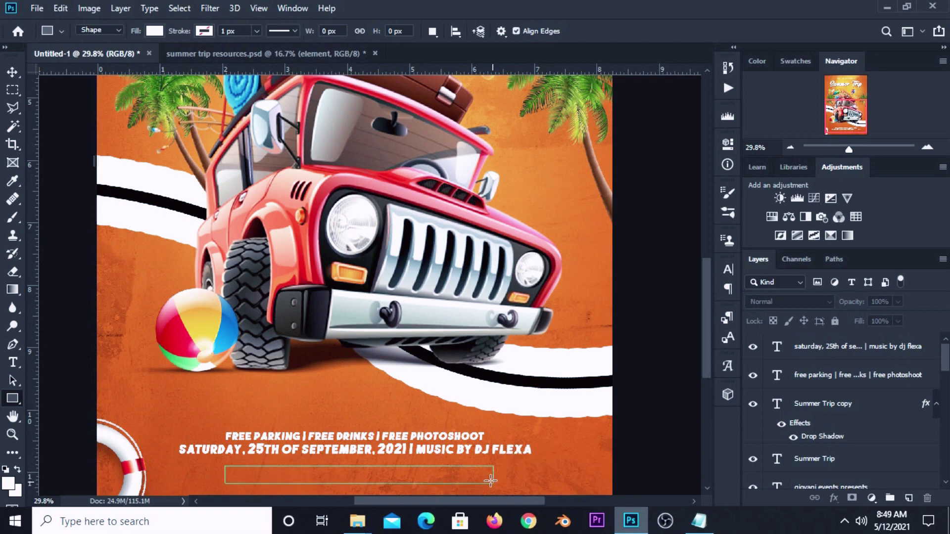
pyautogui.click(687, 139)
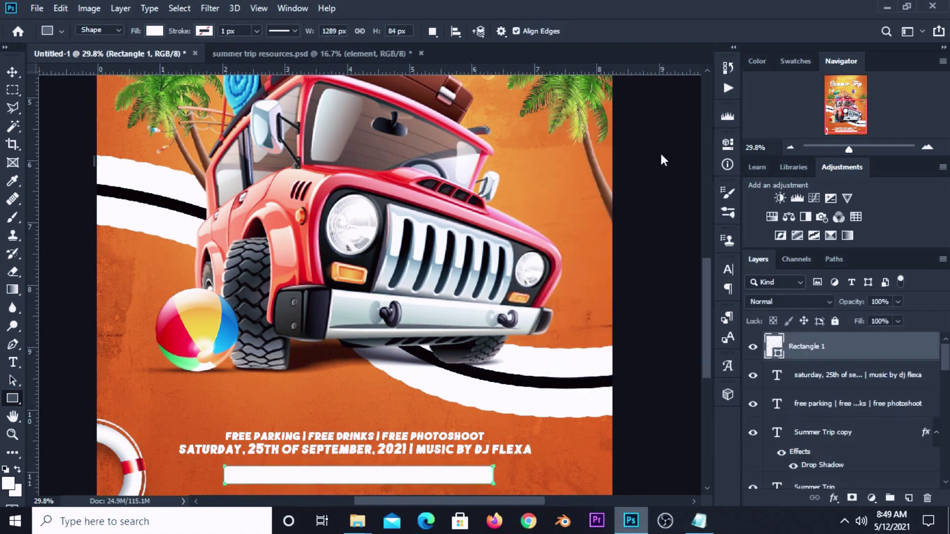
pyautogui.press('v')
pyautogui.scroll(-1, 711, 349)
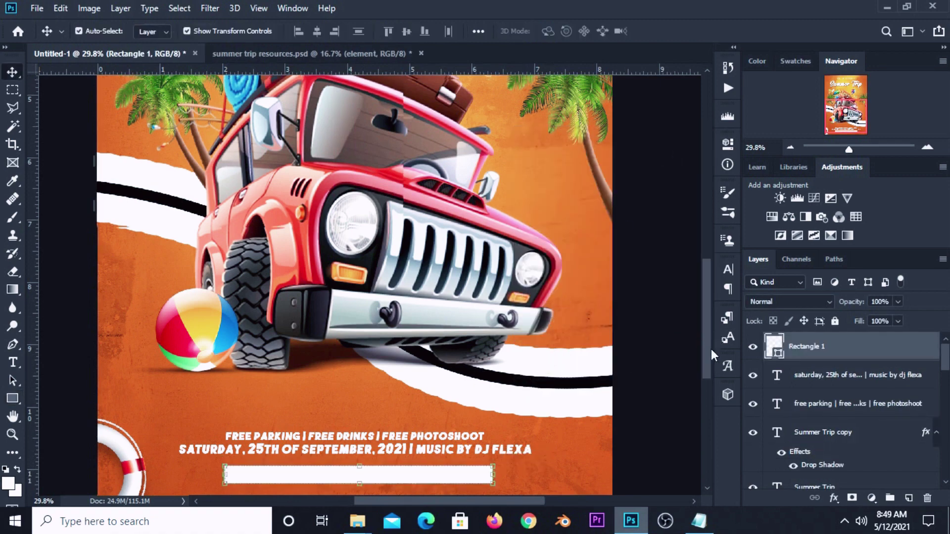
pyautogui.scroll(-3, 711, 351)
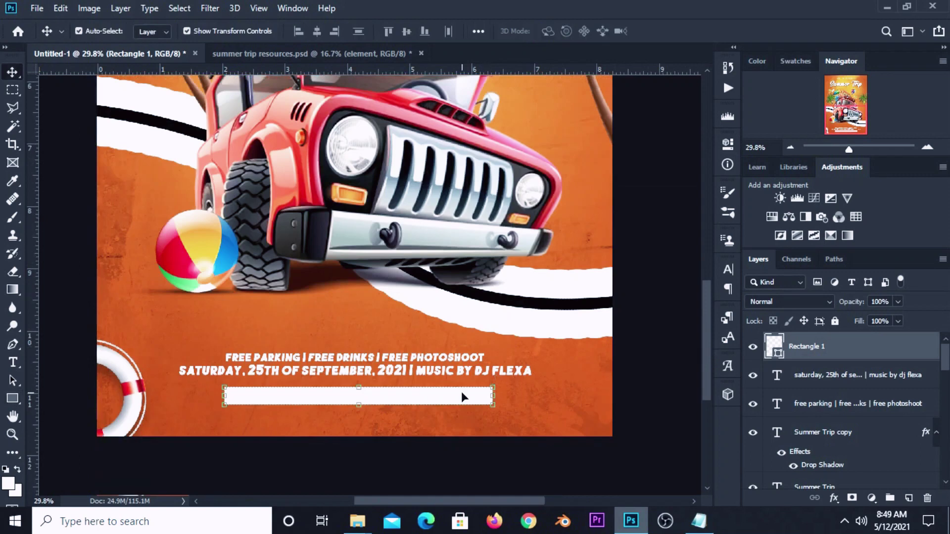
# Nudge the white rectangle up closer to the date and DJ line and narrow it from its right edge
pyautogui.hotkey('shift', 'Up')
pyautogui.hotkey('shift', 'Up')
pyautogui.moveTo(492, 392); pyautogui.dragTo(443, 395)
pyautogui.press('Return')
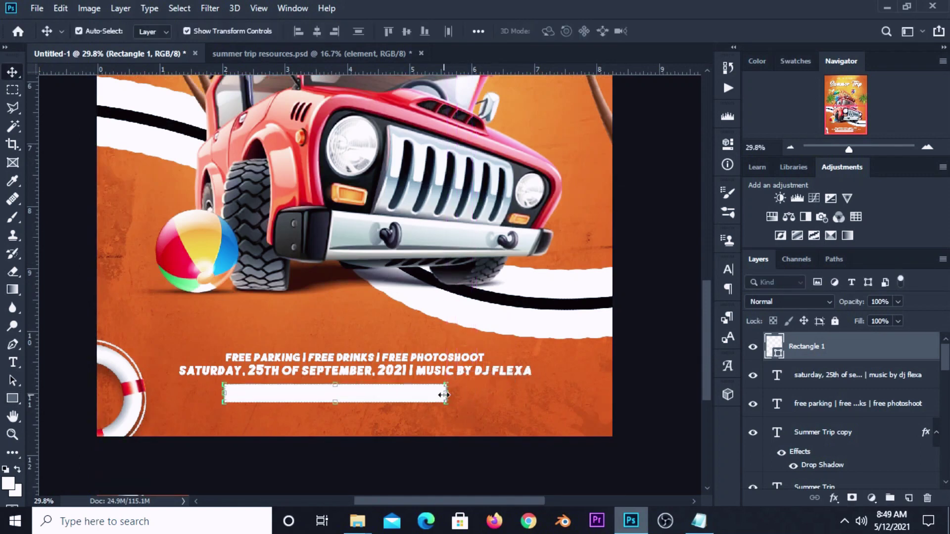
# Center the white rectangle horizontally on the canvas
pyautogui.hotkey('ctrl', 'a')
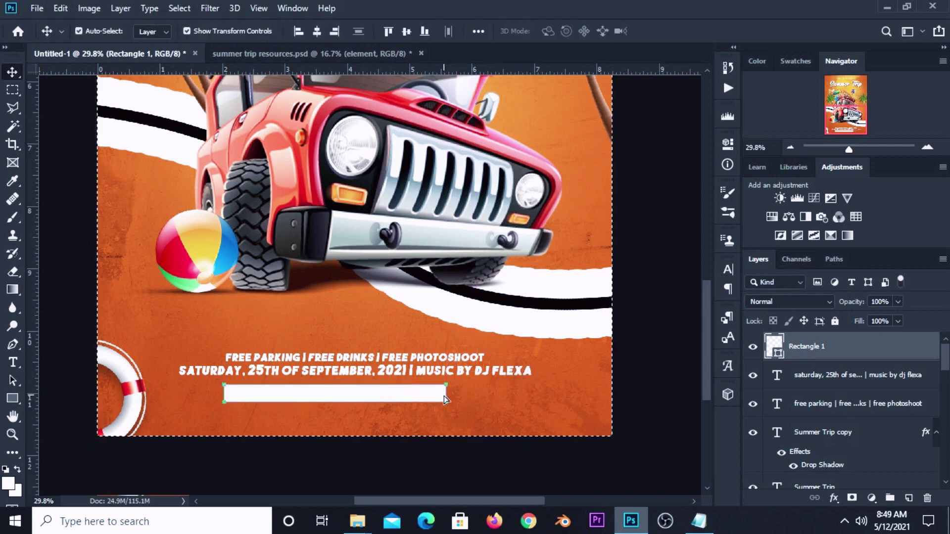
pyautogui.click(315, 32)
pyautogui.hotkey('ctrl', 'd')
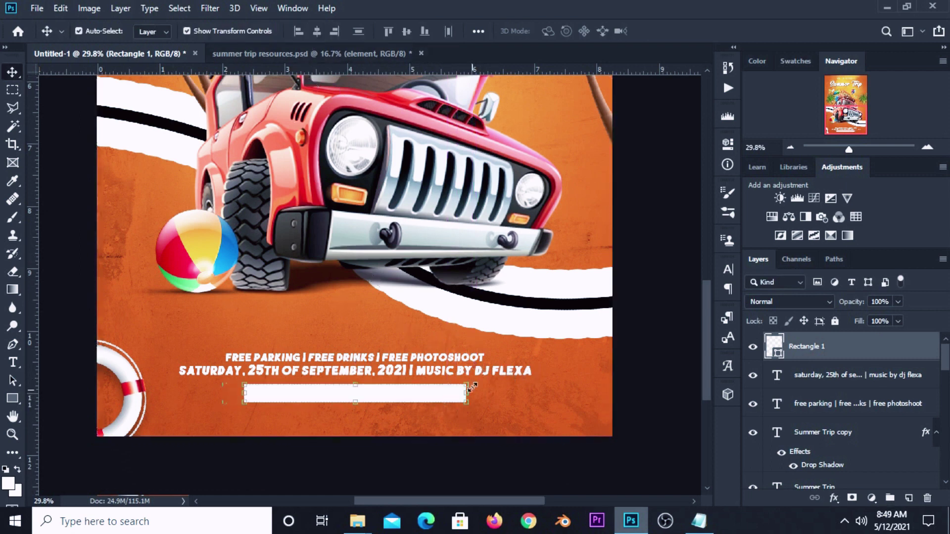
# Give the white rectangle a worn texture by splitting the Blend If underlying-layer dark slider to 92 / 107
pyautogui.click(753, 347)
pyautogui.click(753, 348)
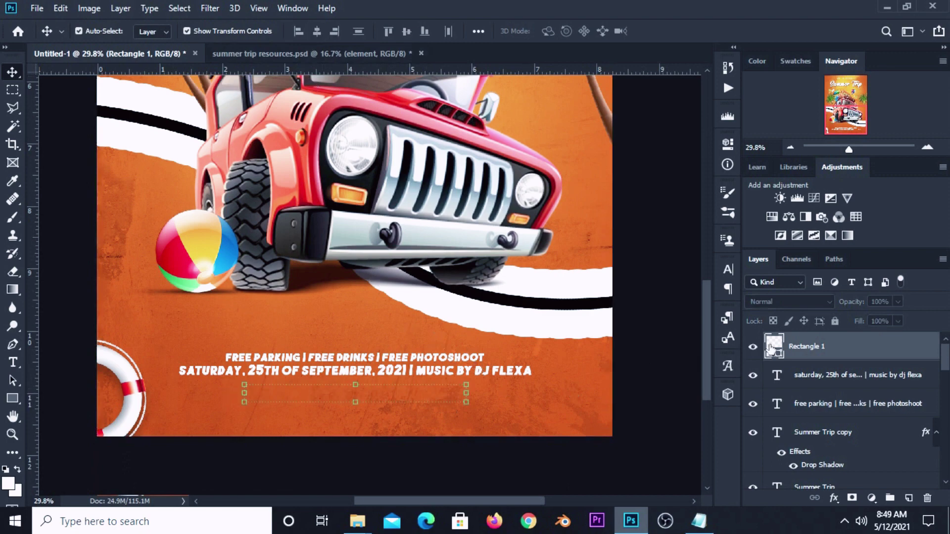
pyautogui.rightClick(802, 356)
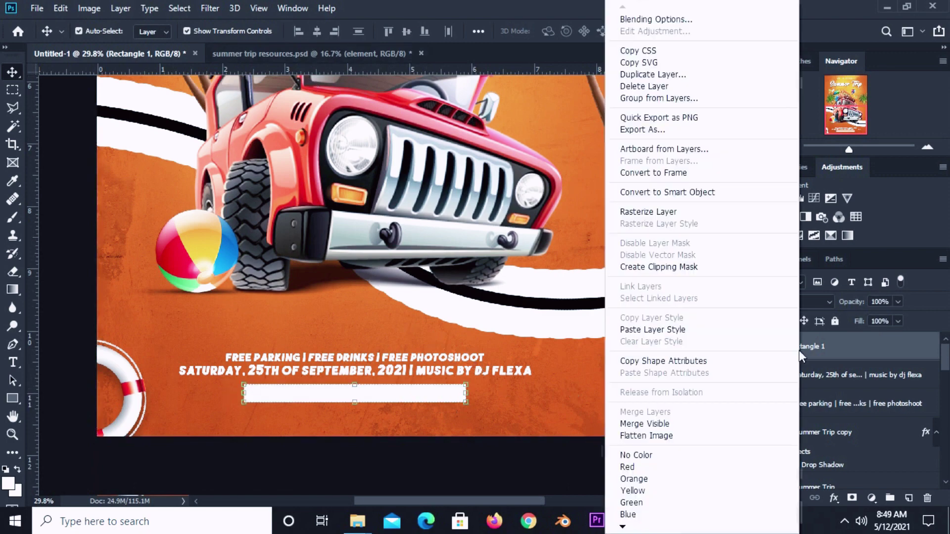
pyautogui.click(649, 18)
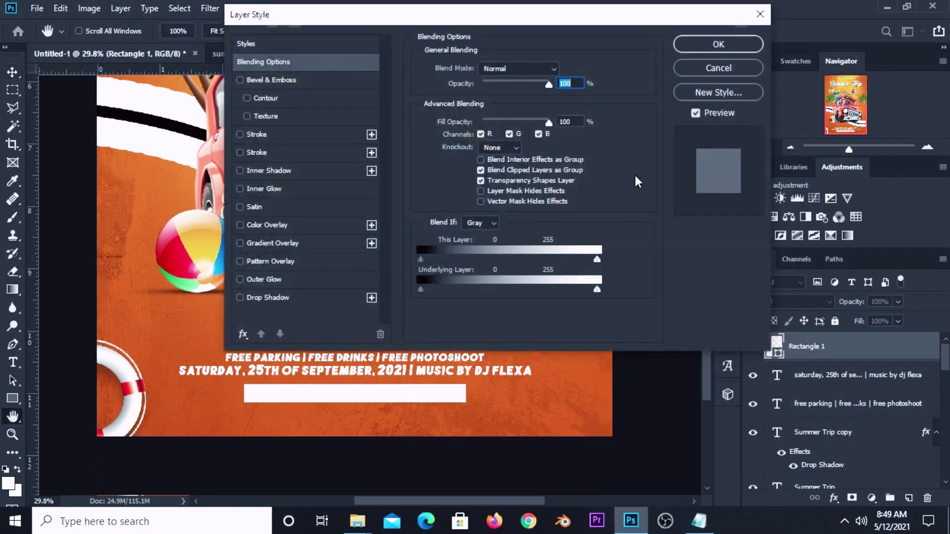
pyautogui.moveTo(420, 288); pyautogui.dragTo(494, 289)
pyautogui.press('alt')
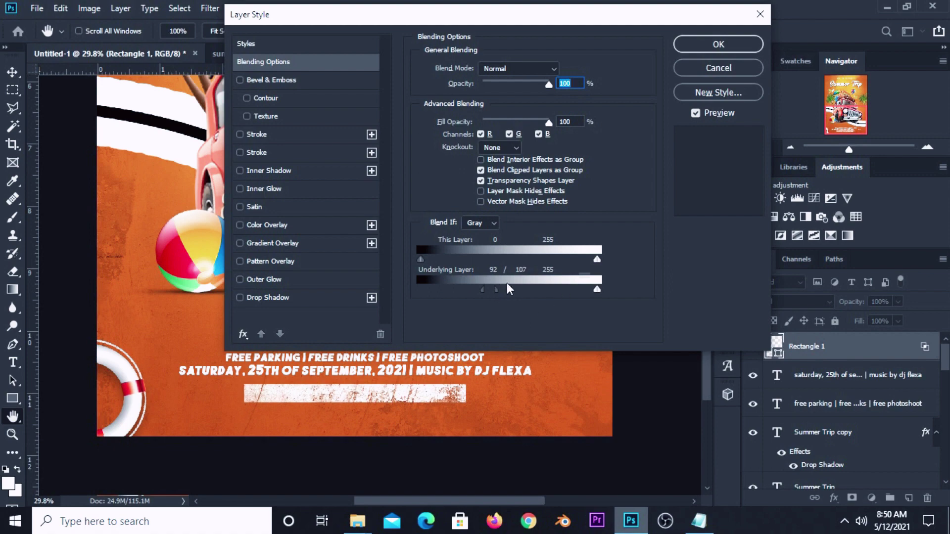
pyautogui.click(718, 44)
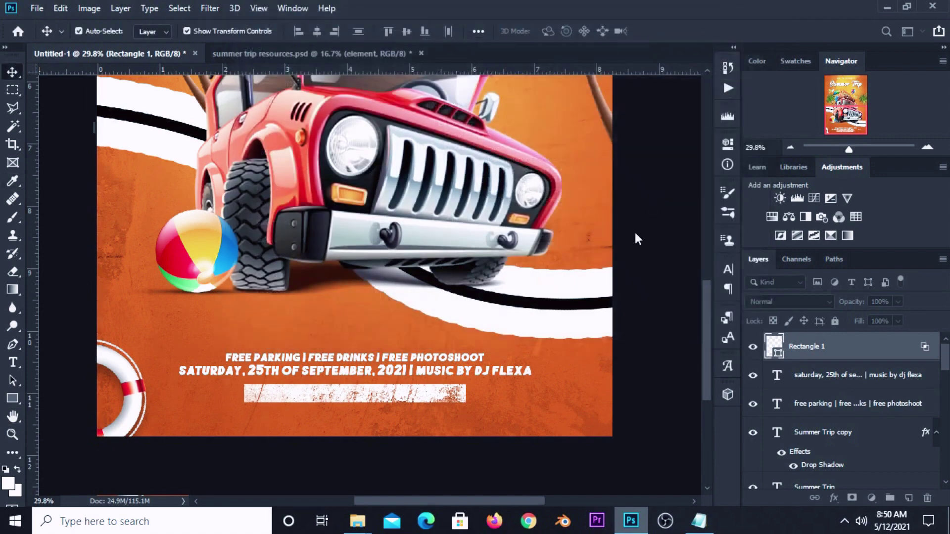
pyautogui.click(751, 349)
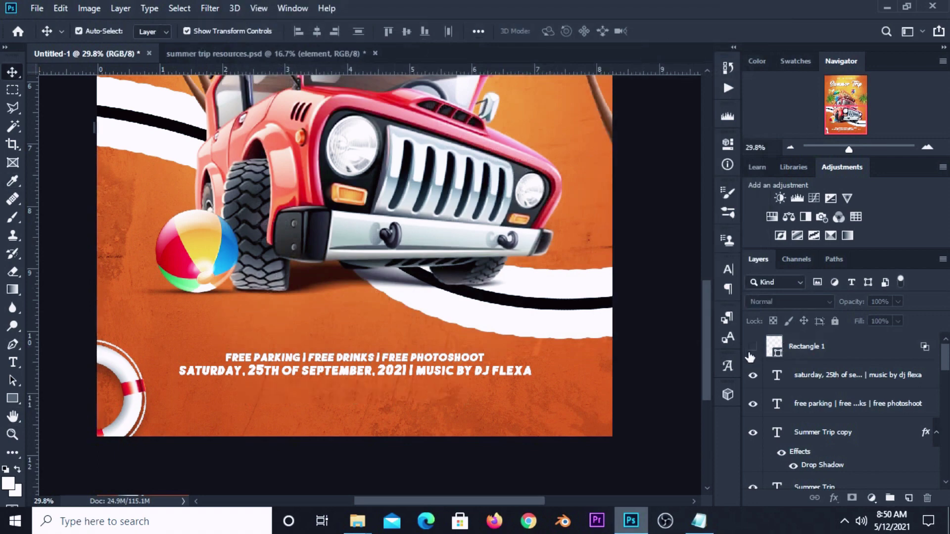
# Copy the "texaco night club" line from the Notepad notes and return to the flyer in Photoshop
pyautogui.click(698, 521)
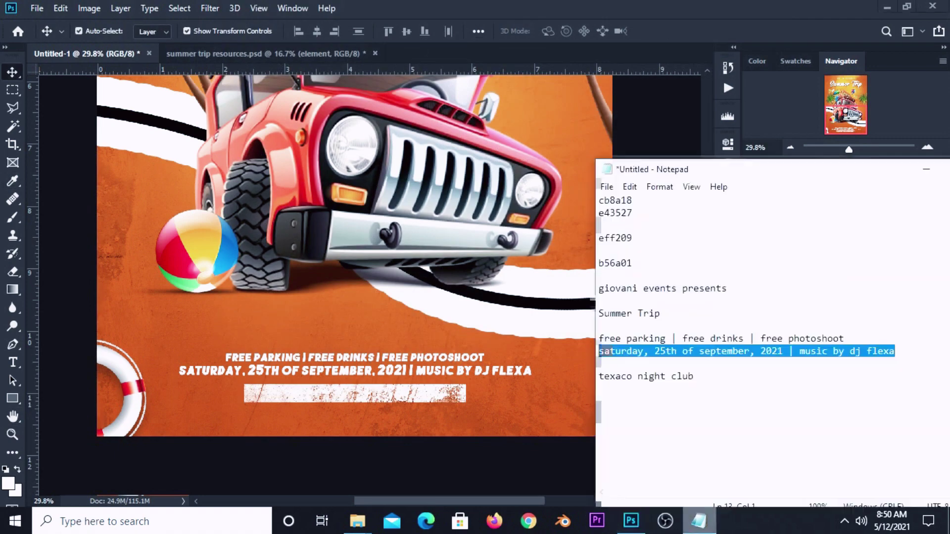
pyautogui.moveTo(695, 378); pyautogui.dragTo(578, 381)
pyautogui.rightClick(619, 377)
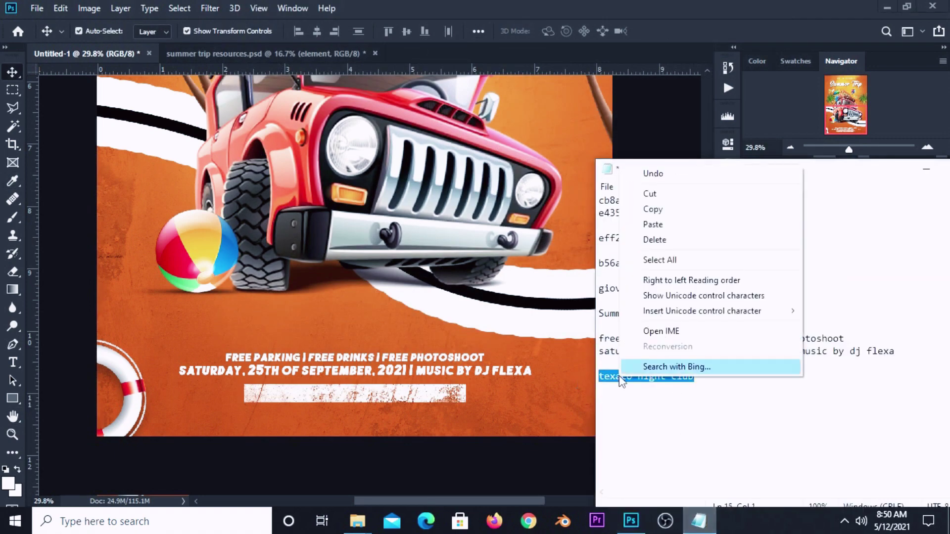
pyautogui.click(653, 209)
pyautogui.click(657, 127)
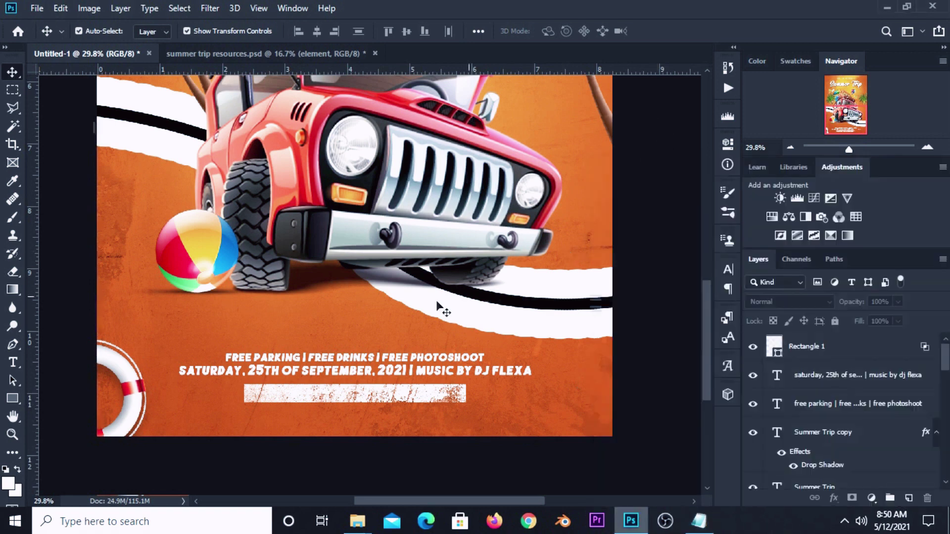
# Add the copied "texaco night club" as a new text line below the white bar
pyautogui.moveTo(15, 361); pyautogui.dragTo(69, 374)
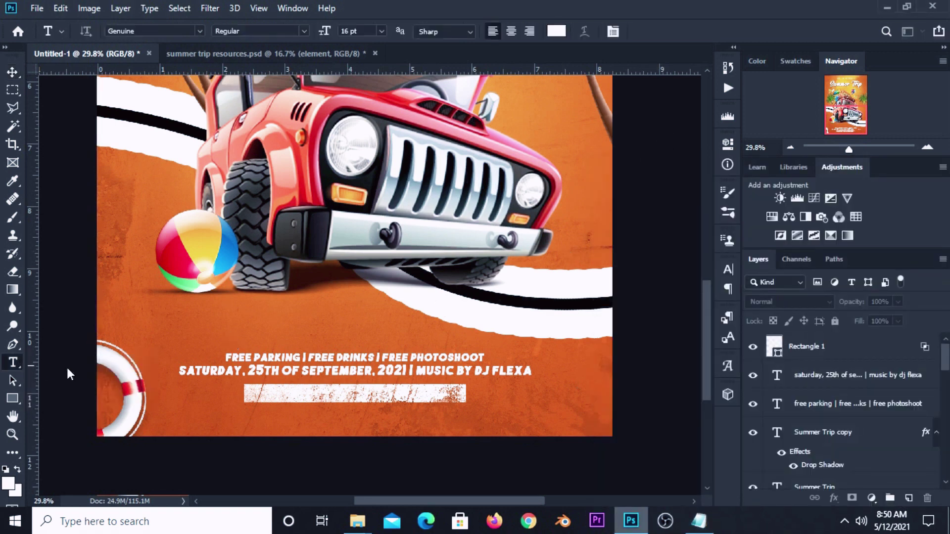
pyautogui.click(417, 420)
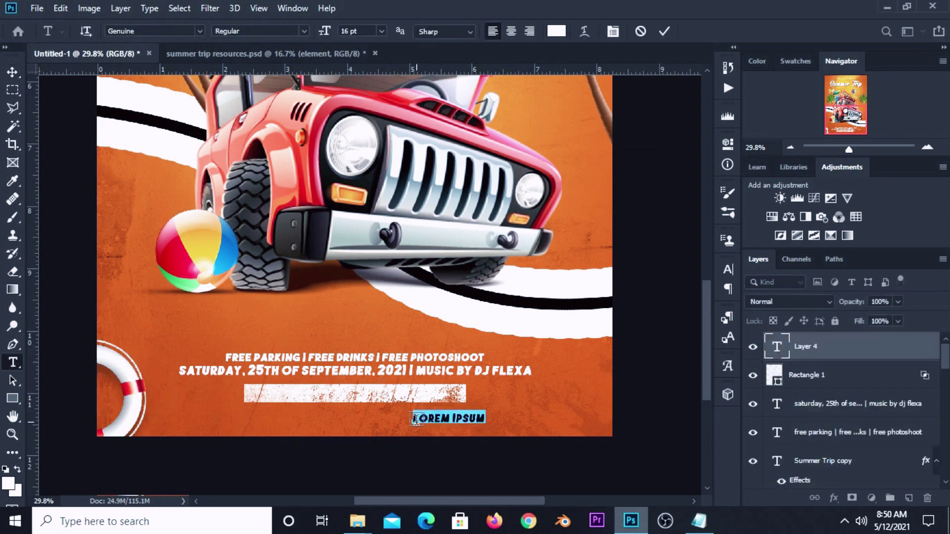
pyautogui.write('TEXACO NIGHT CLUB')
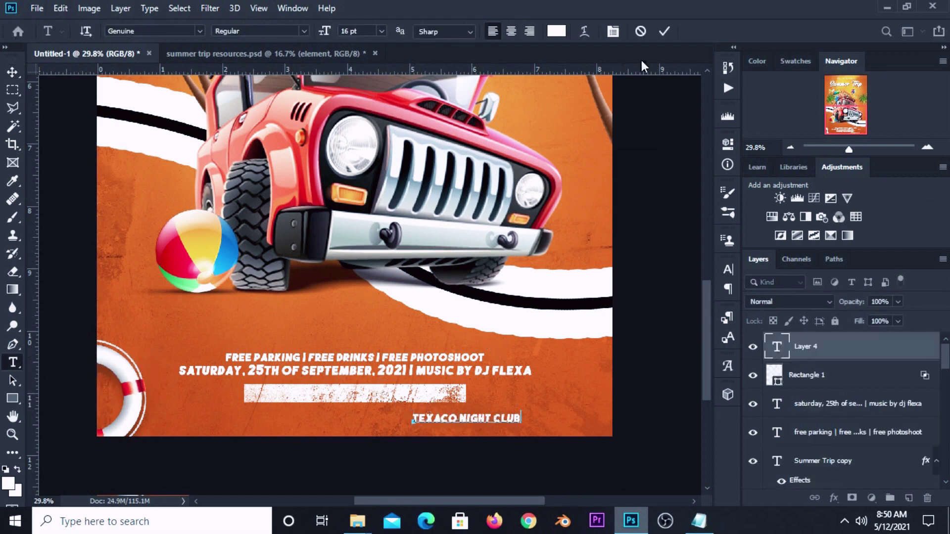
pyautogui.click(665, 32)
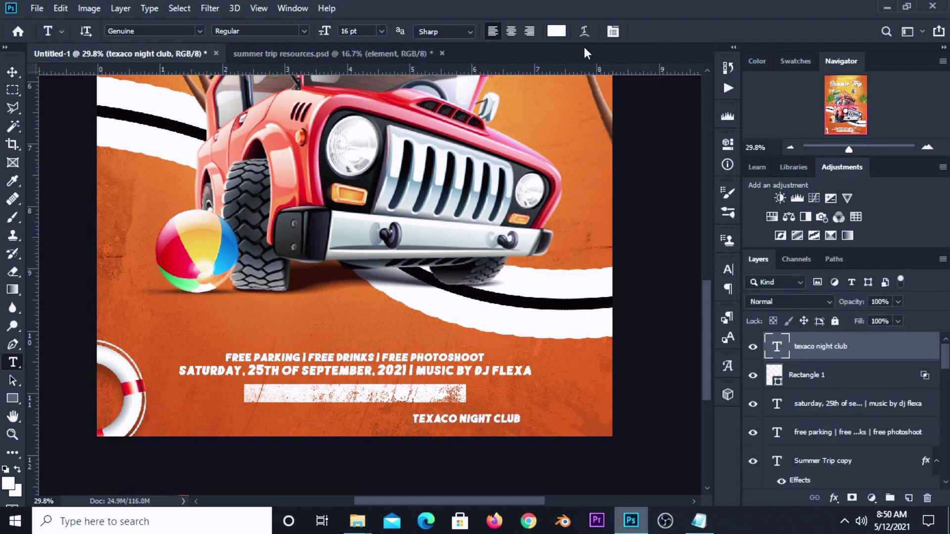
# Set the "texaco night club" text color to b56a01, copied from the Notepad notes
pyautogui.click(558, 33)
pyautogui.click(698, 520)
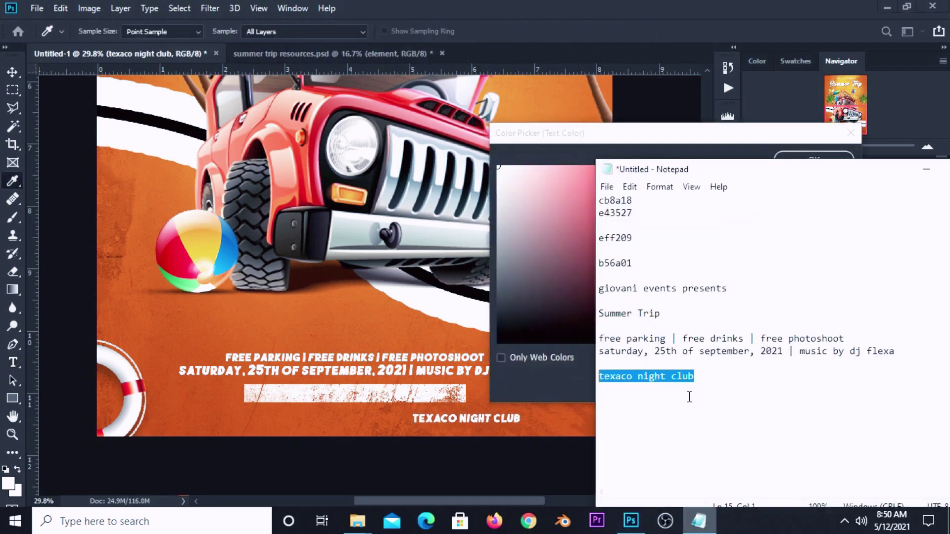
pyautogui.doubleClick(636, 262)
pyautogui.rightClick(622, 264)
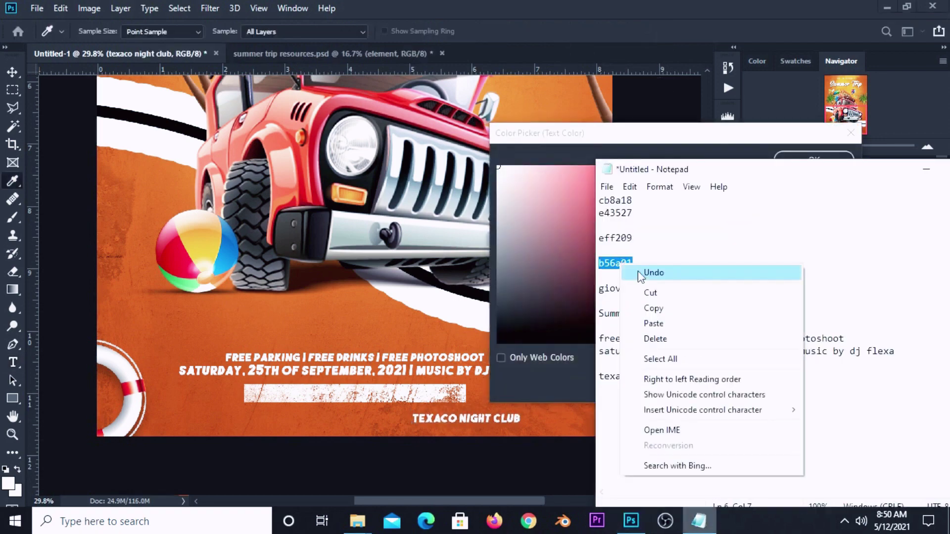
pyautogui.click(653, 308)
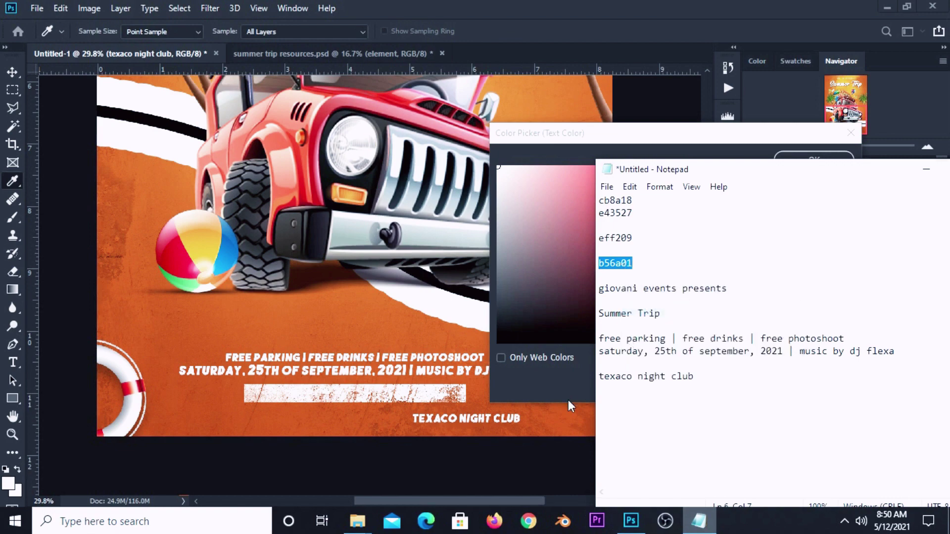
pyautogui.click(632, 391)
pyautogui.rightClick(723, 389)
pyautogui.click(757, 257)
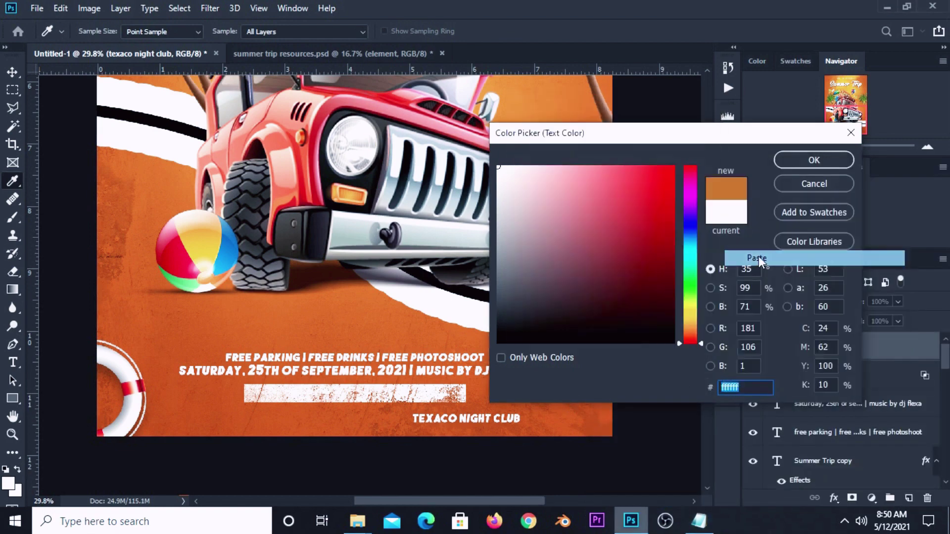
pyautogui.doubleClick(752, 389)
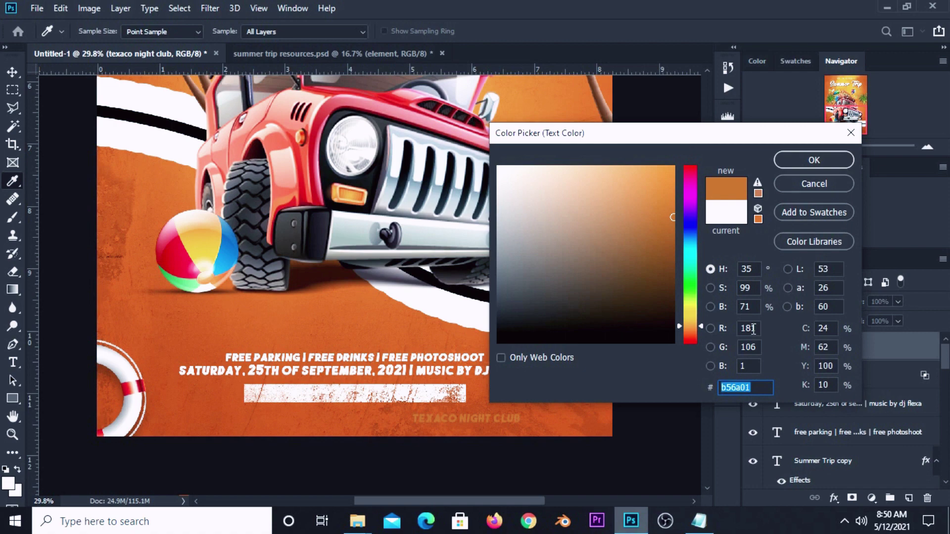
pyautogui.click(787, 158)
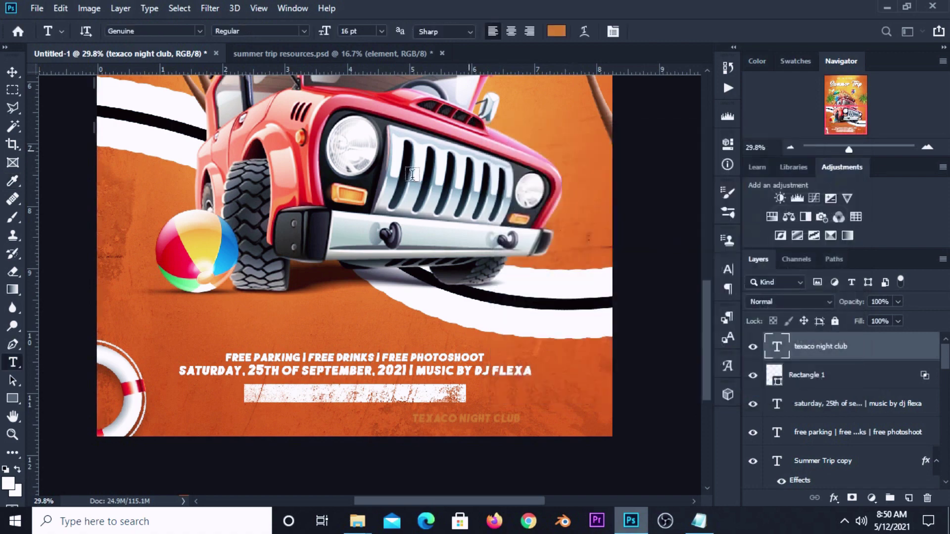
# Move the "texaco night club" text onto the white bar and recolor it with a dark orange sampled from the flyer background
pyautogui.click(12, 74)
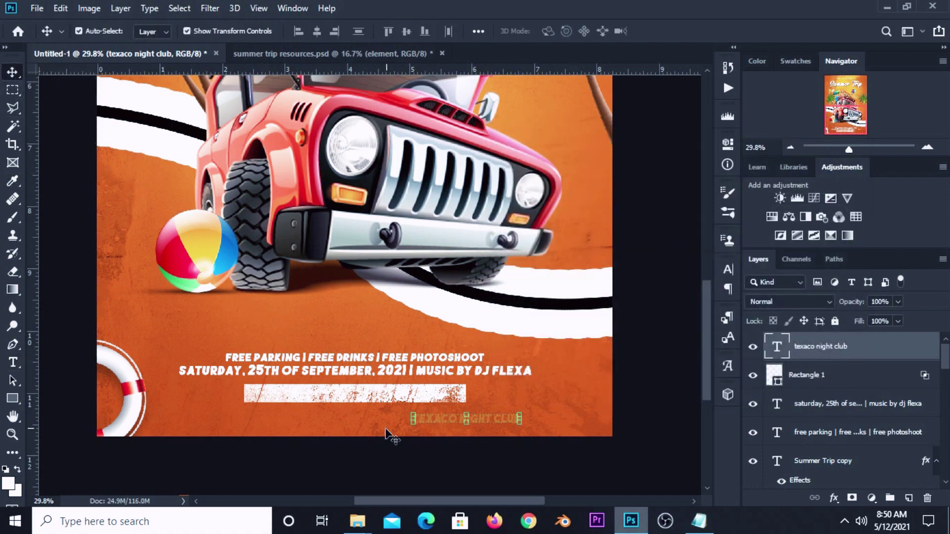
pyautogui.moveTo(438, 413); pyautogui.dragTo(336, 388)
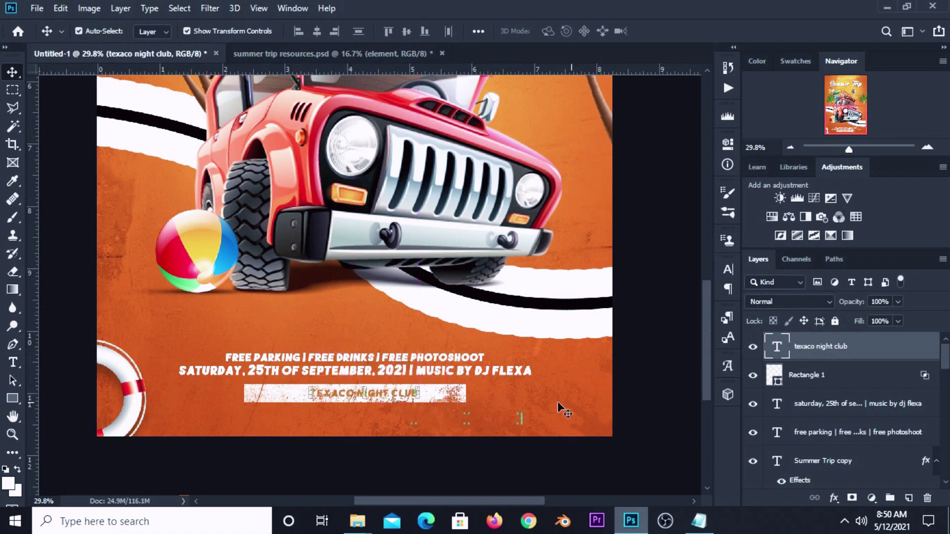
pyautogui.click(728, 269)
pyautogui.click(684, 339)
pyautogui.click(461, 405)
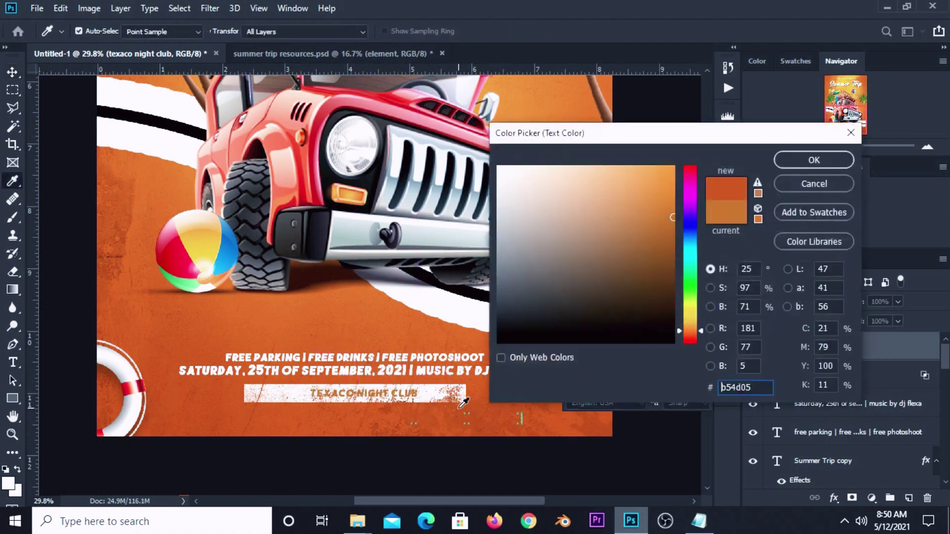
pyautogui.click(366, 425)
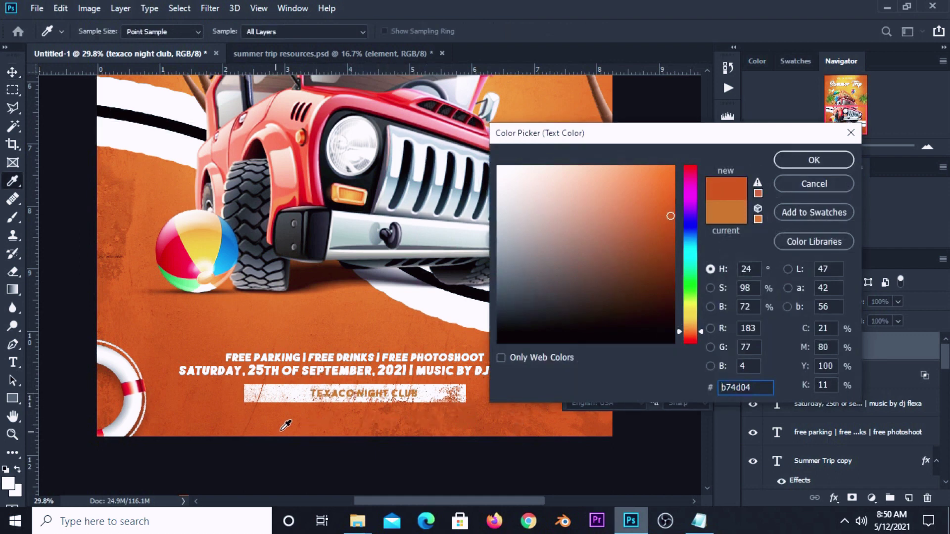
pyautogui.click(235, 425)
pyautogui.click(218, 396)
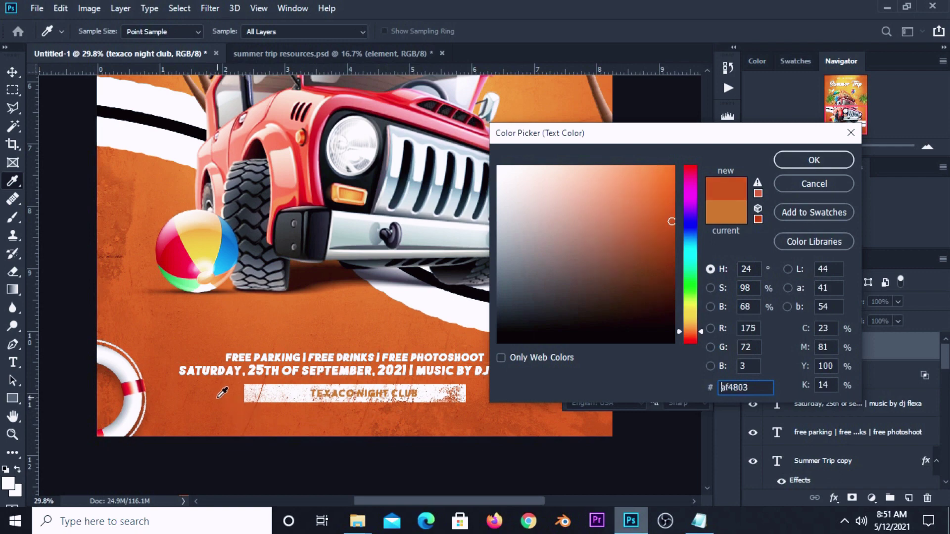
pyautogui.click(435, 422)
pyautogui.click(787, 160)
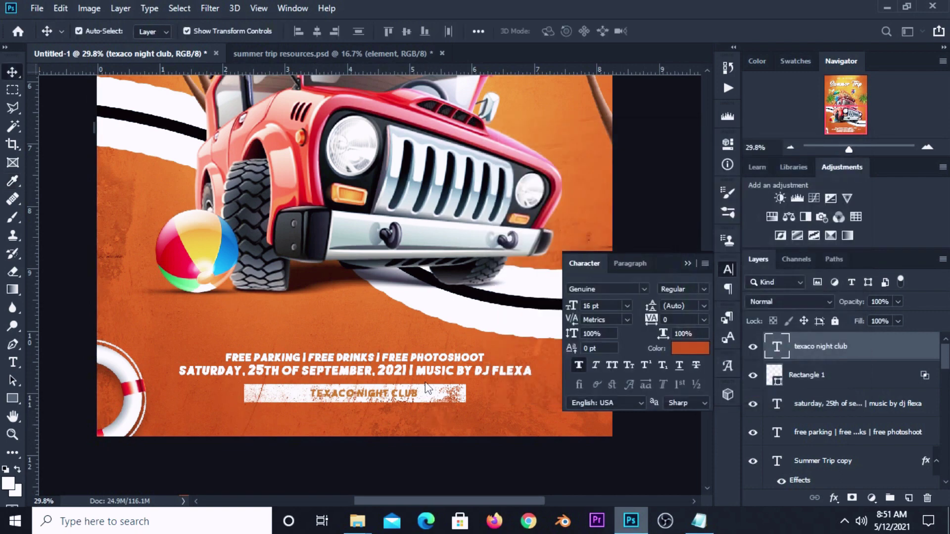
# Scale the "texaco night club" text up proportionally to about 110% and shift it left within the white bar
pyautogui.moveTo(415, 391)
pyautogui.mouseDown()
pyautogui.moveTo(426, 392)
pyautogui.moveTo(417, 393)
pyautogui.mouseUp()
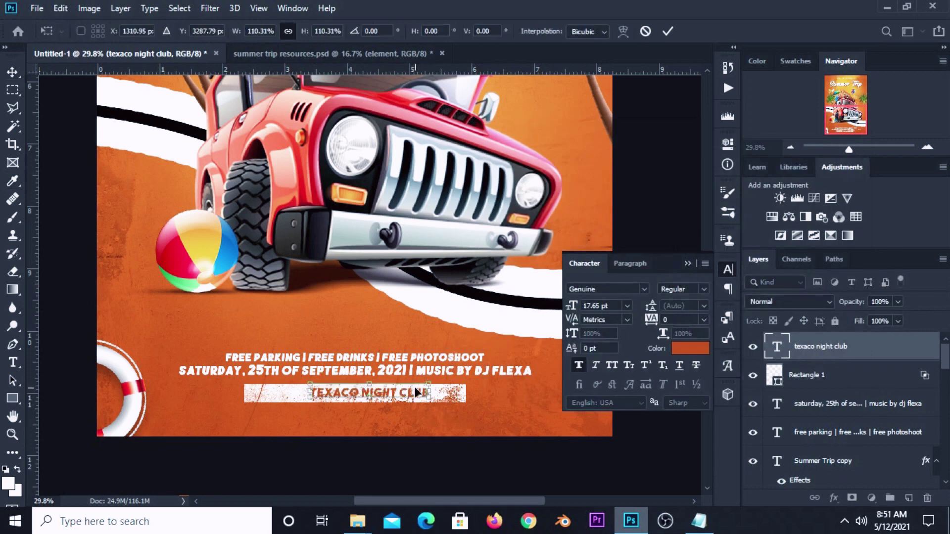
pyautogui.click(378, 468)
pyautogui.click(385, 472)
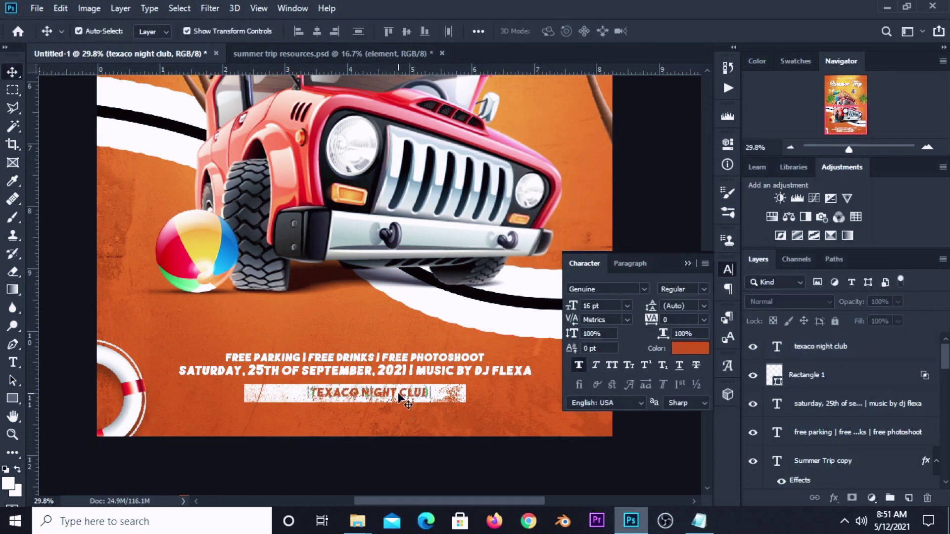
pyautogui.moveTo(403, 396); pyautogui.dragTo(382, 396)
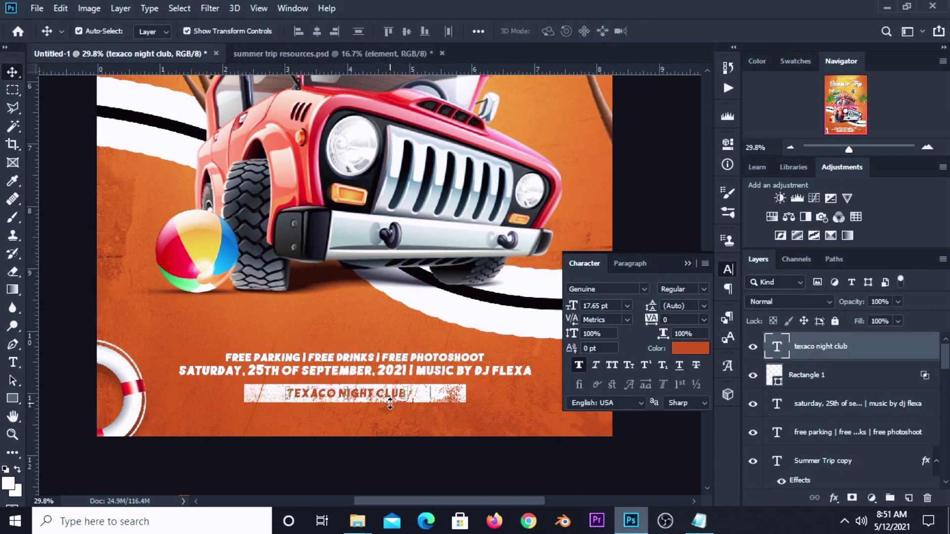
# Align the "texaco night club" text and the white bar on their vertical and horizontal centers
pyautogui.keyDown('ctrl'); pyautogui.click(808, 376); pyautogui.keyUp('ctrl')
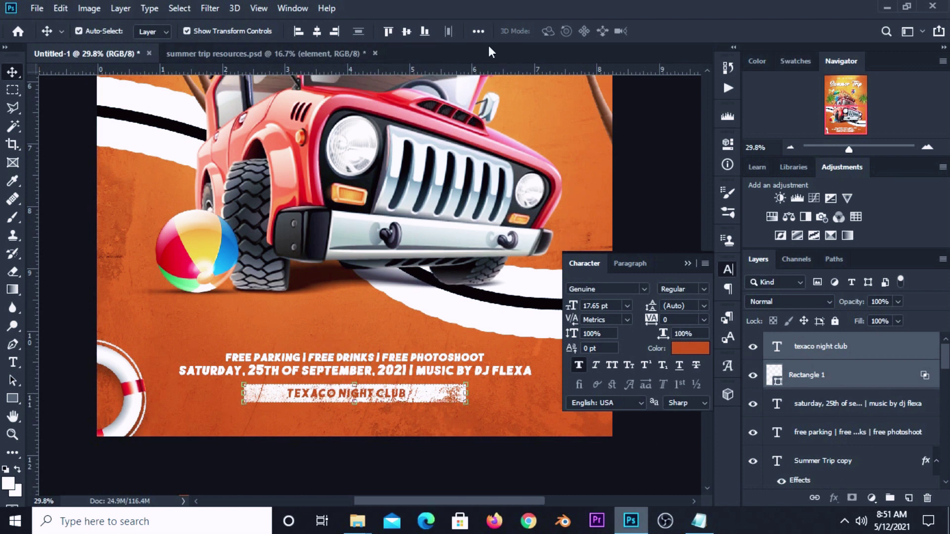
pyautogui.click(479, 33)
pyautogui.click(520, 67)
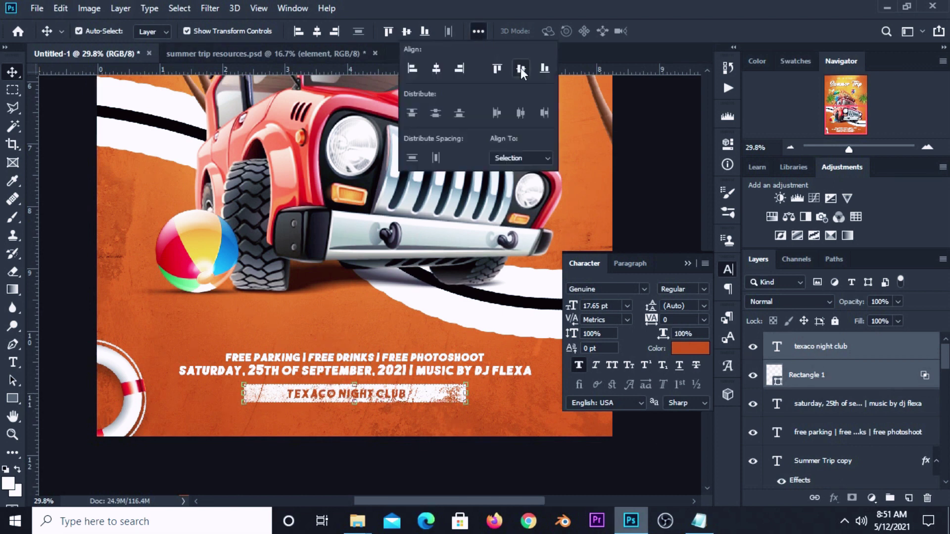
pyautogui.click(436, 68)
pyautogui.click(621, 164)
pyautogui.click(654, 234)
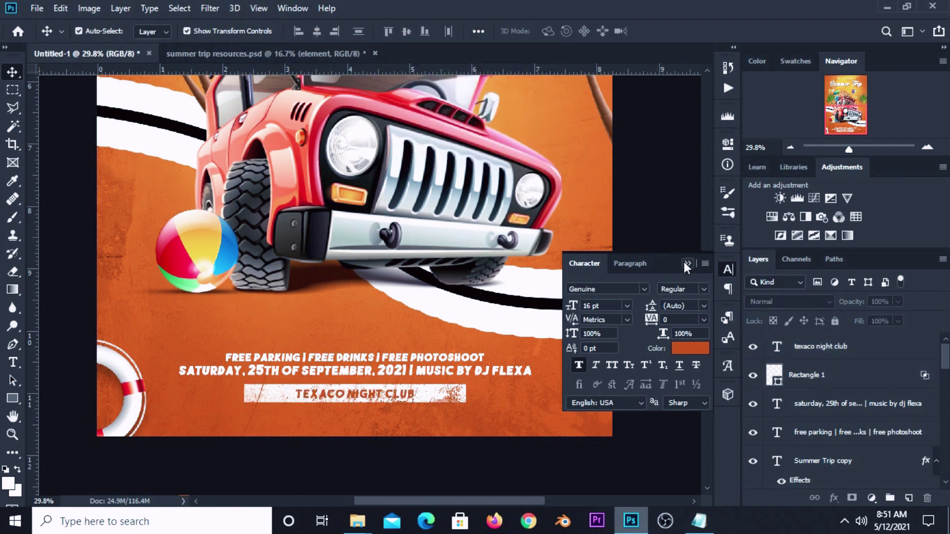
pyautogui.click(686, 263)
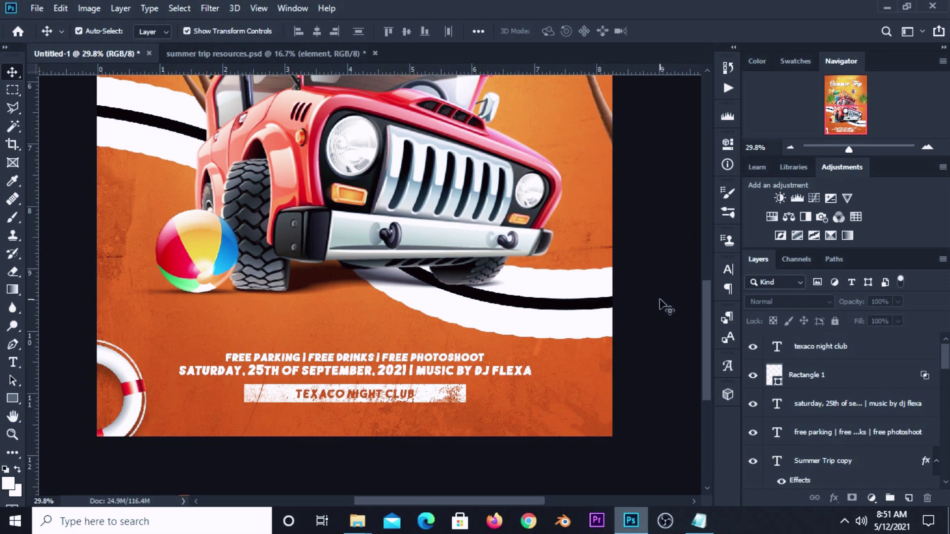
# Add a Curves adjustment above all layers, pull the shadows down while anchoring the highlights, and compare the flyer with and without it
pyautogui.scroll(-1, 653, 299)
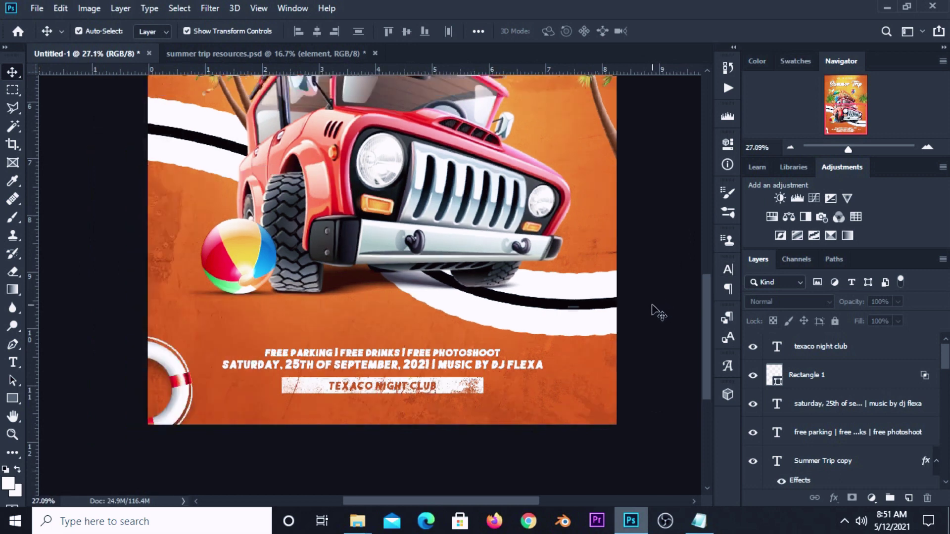
pyautogui.scroll(-5, 656, 311)
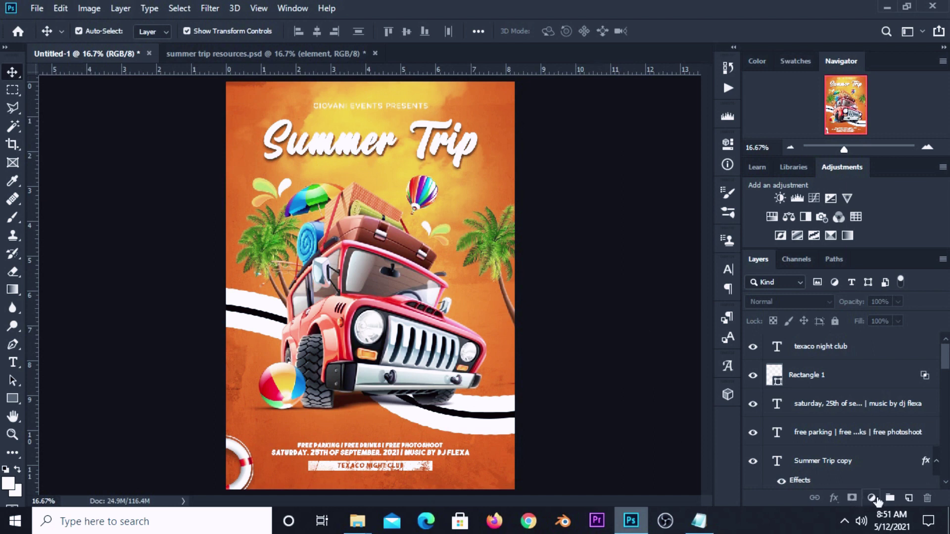
pyautogui.click(872, 498)
pyautogui.click(868, 317)
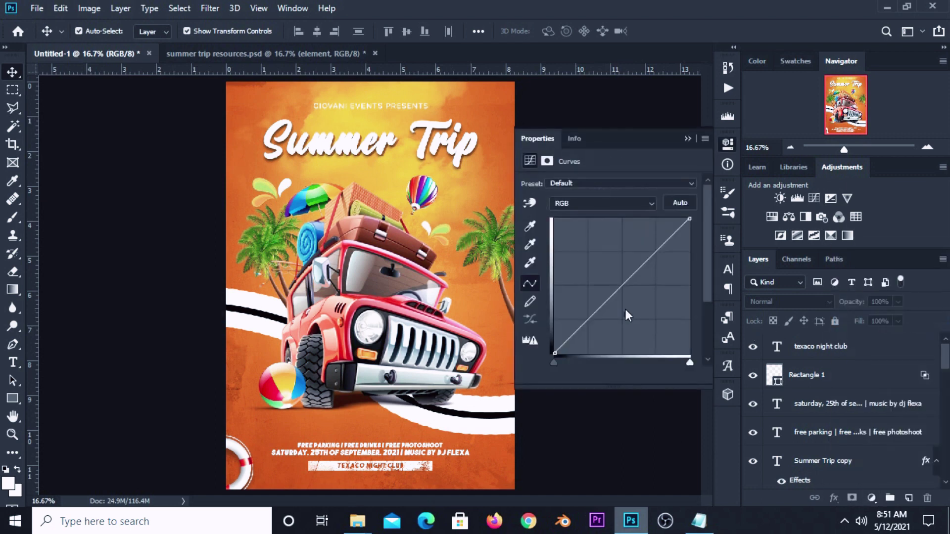
pyautogui.moveTo(596, 313); pyautogui.dragTo(621, 301)
pyautogui.moveTo(661, 254); pyautogui.dragTo(658, 252)
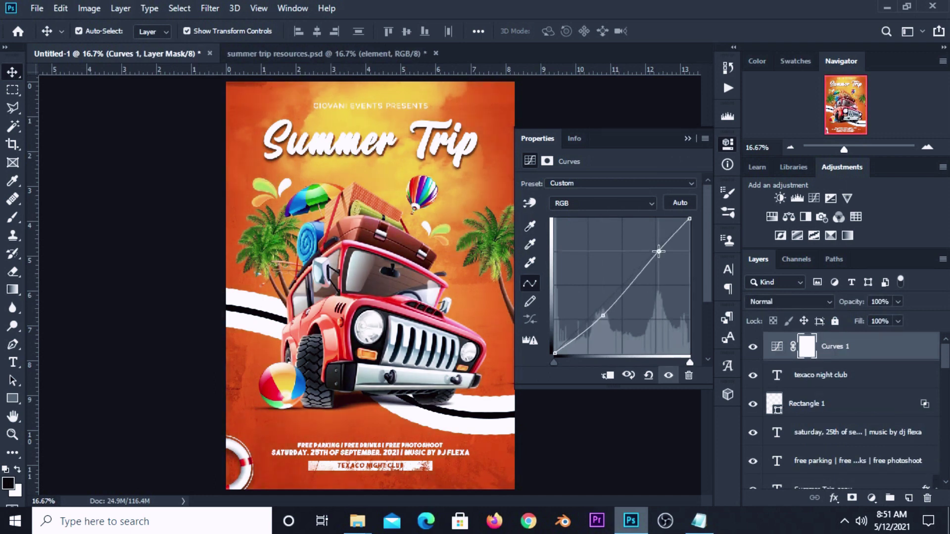
pyautogui.click(688, 138)
pyautogui.click(753, 348)
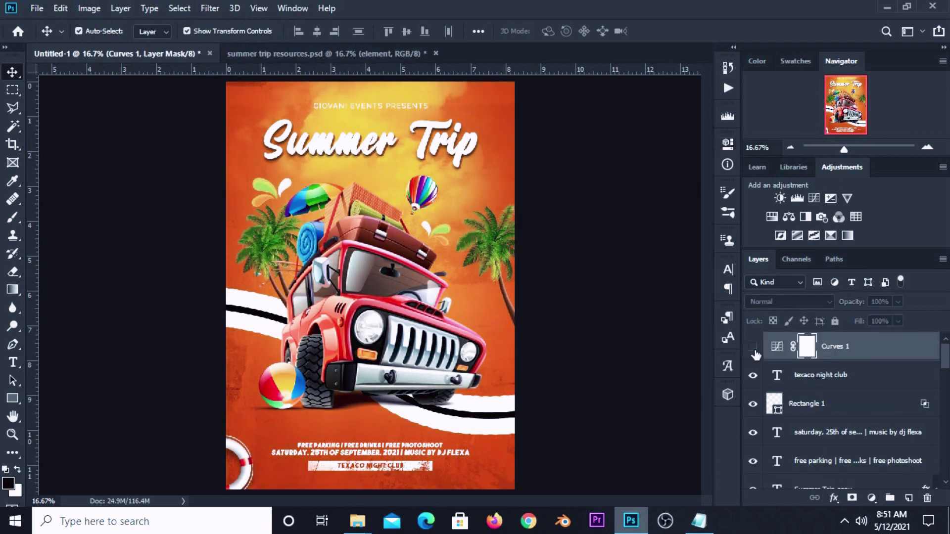
pyautogui.click(753, 348)
pyautogui.click(620, 317)
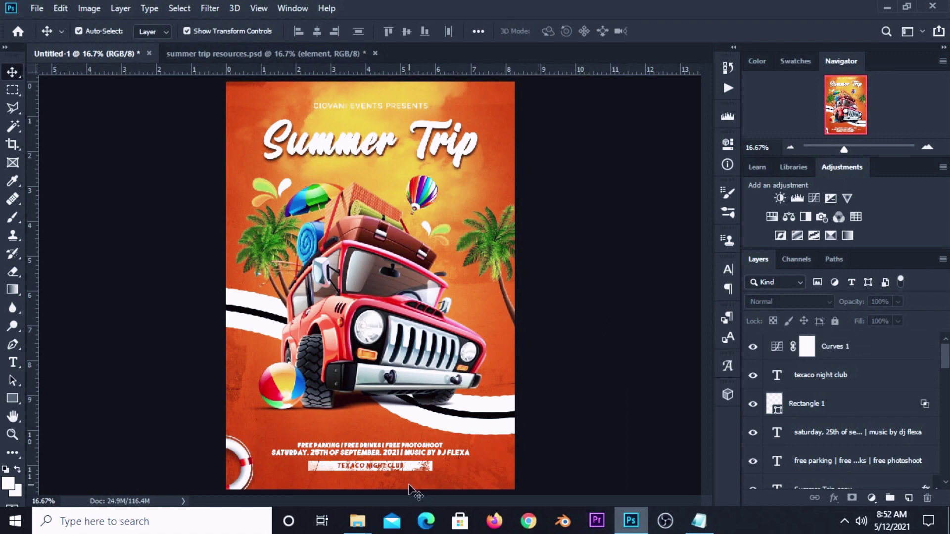
# Create a new empty layer above the Curves adjustment at the top of the layer stack
pyautogui.scroll(5, 410, 487)
pyautogui.moveTo(706, 325); pyautogui.dragTo(706, 350)
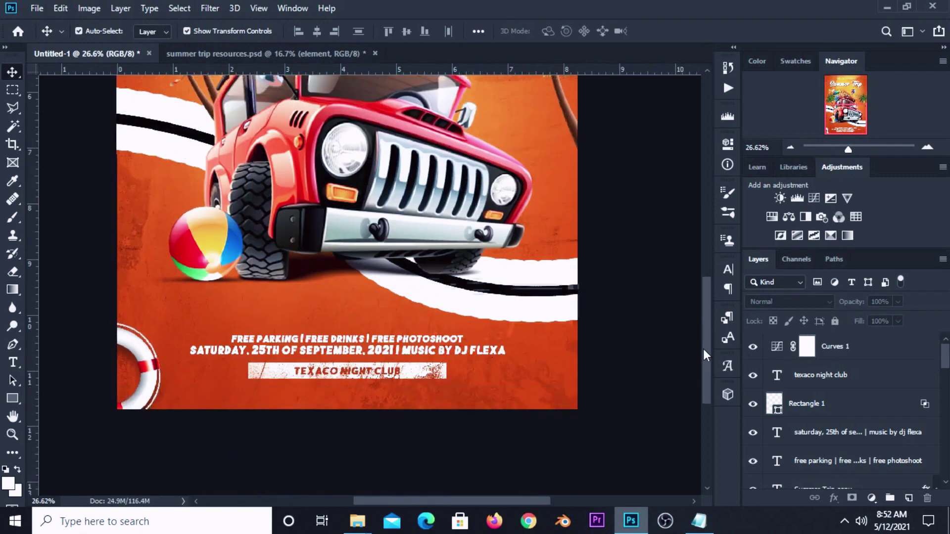
pyautogui.click(909, 498)
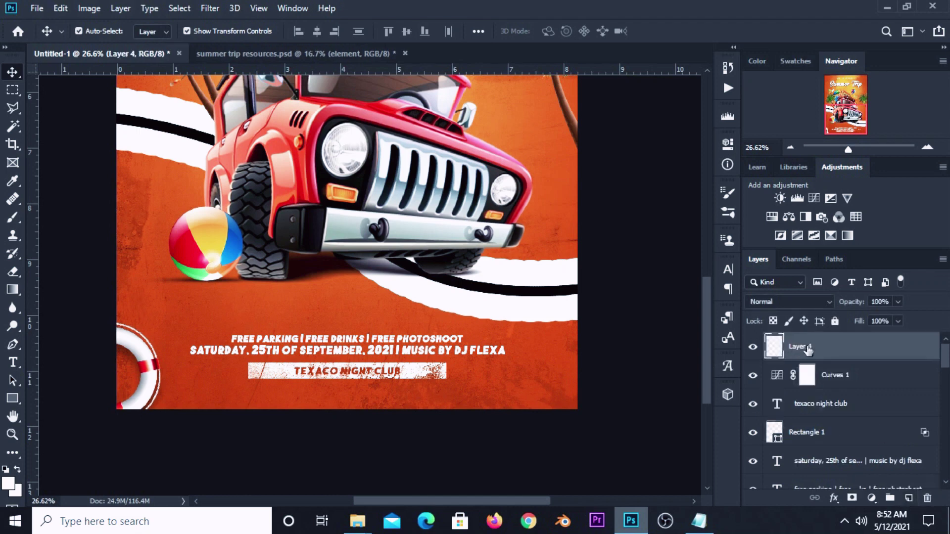
# Choose a wide rough-edged 2500 px paint-stroke tip for the Brush tool
pyautogui.click(725, 191)
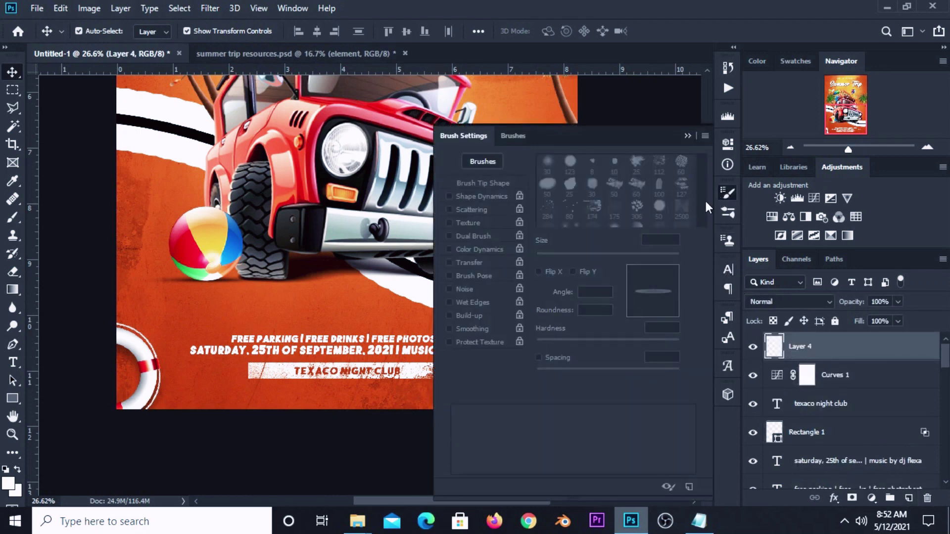
pyautogui.click(13, 218)
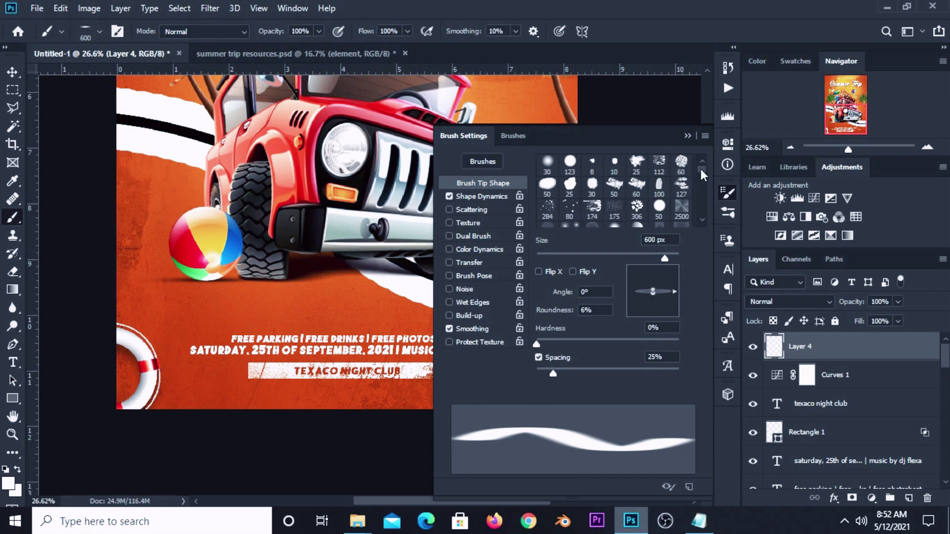
pyautogui.moveTo(701, 168); pyautogui.dragTo(701, 179)
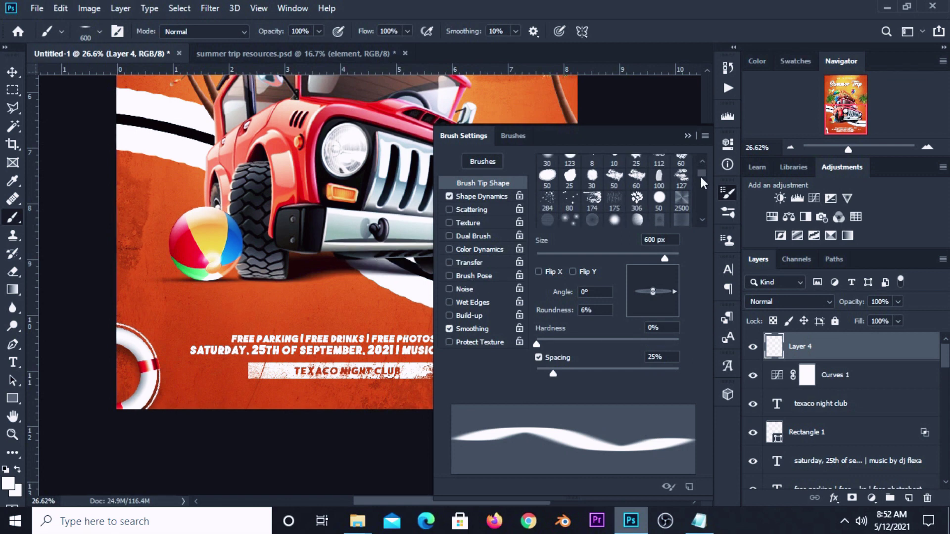
pyautogui.scroll(-2, 701, 176)
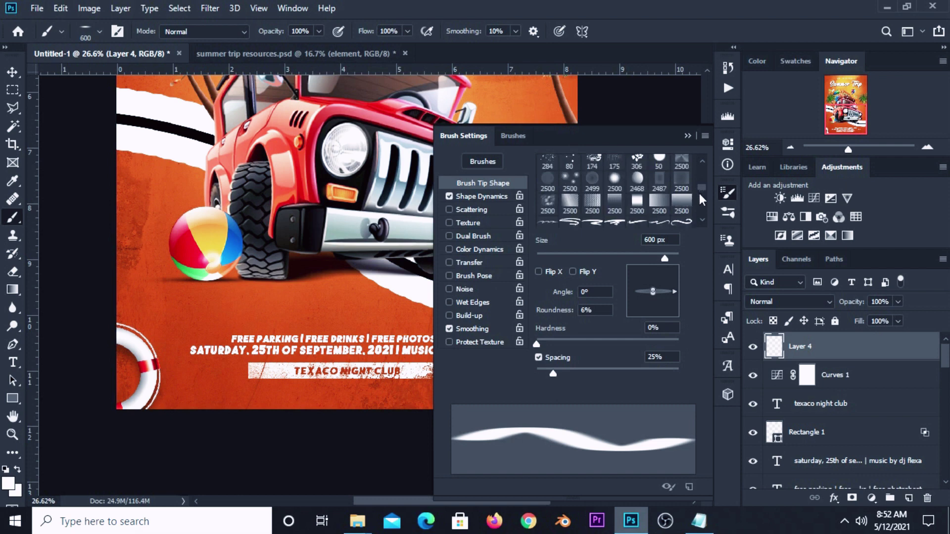
pyautogui.scroll(-3, 699, 192)
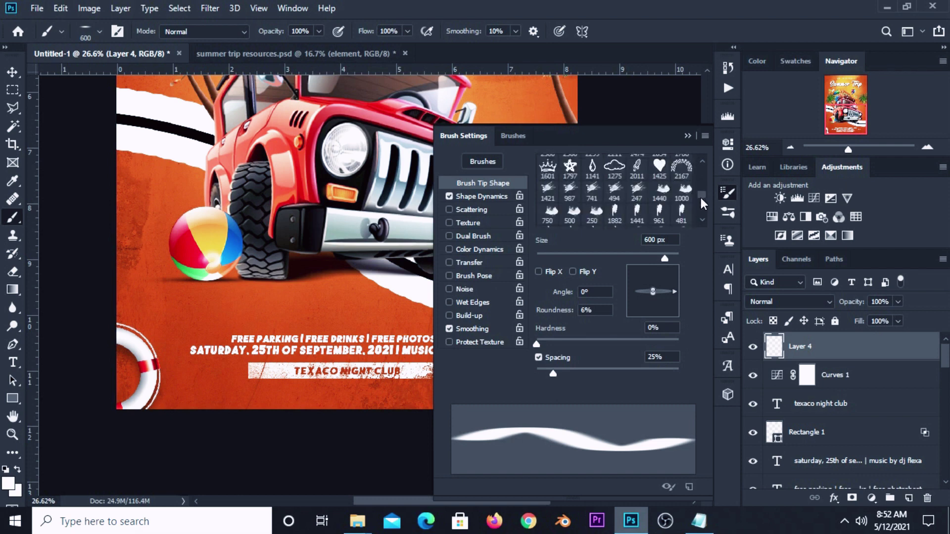
pyautogui.scroll(-3, 701, 207)
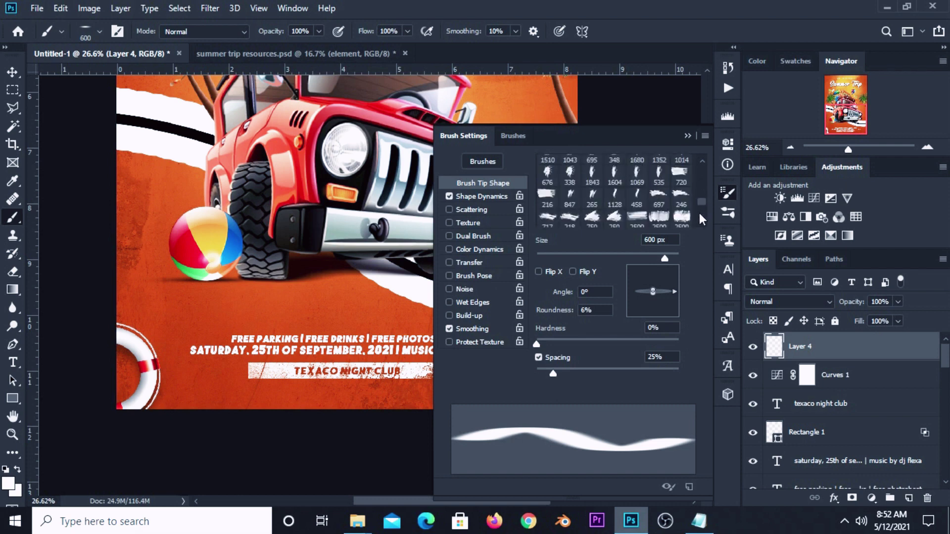
pyautogui.scroll(-3, 634, 218)
pyautogui.click(637, 214)
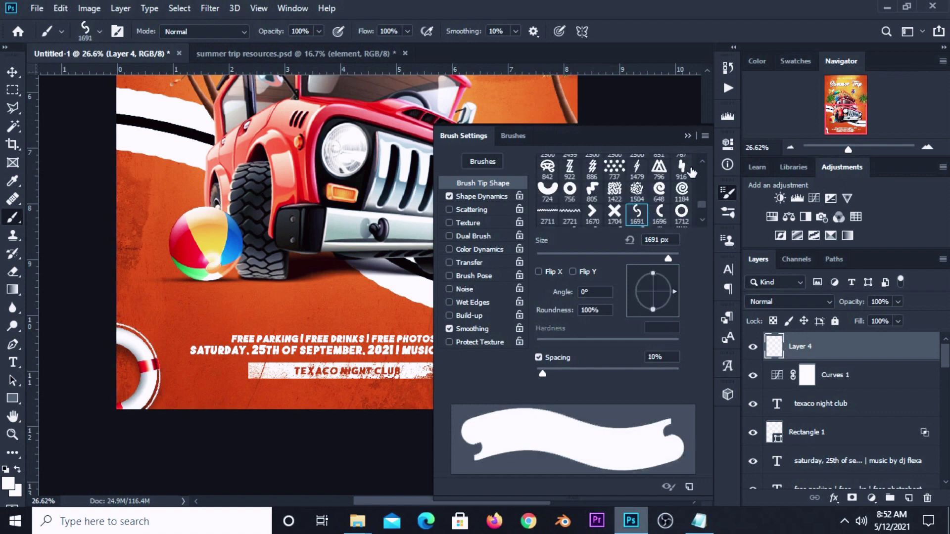
pyautogui.scroll(3, 702, 162)
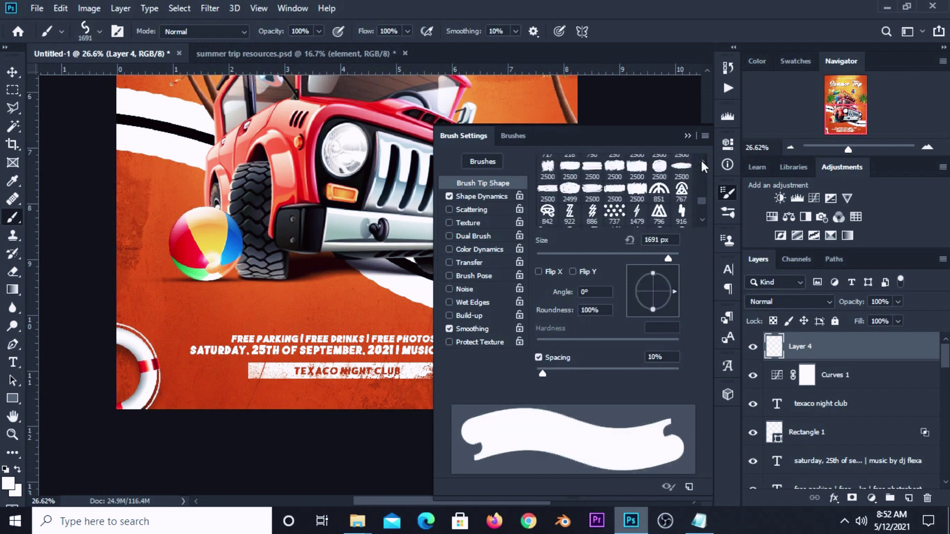
pyautogui.scroll(2, 701, 160)
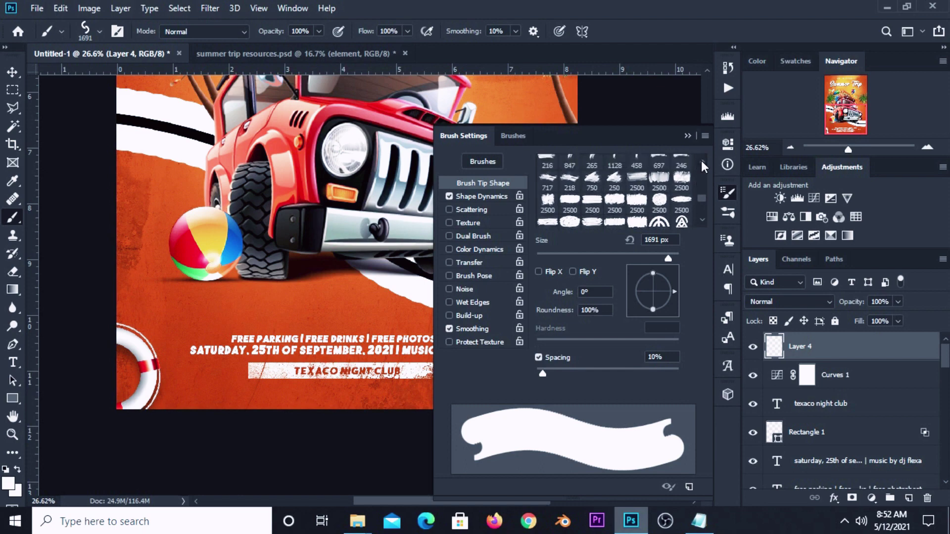
pyautogui.click(597, 205)
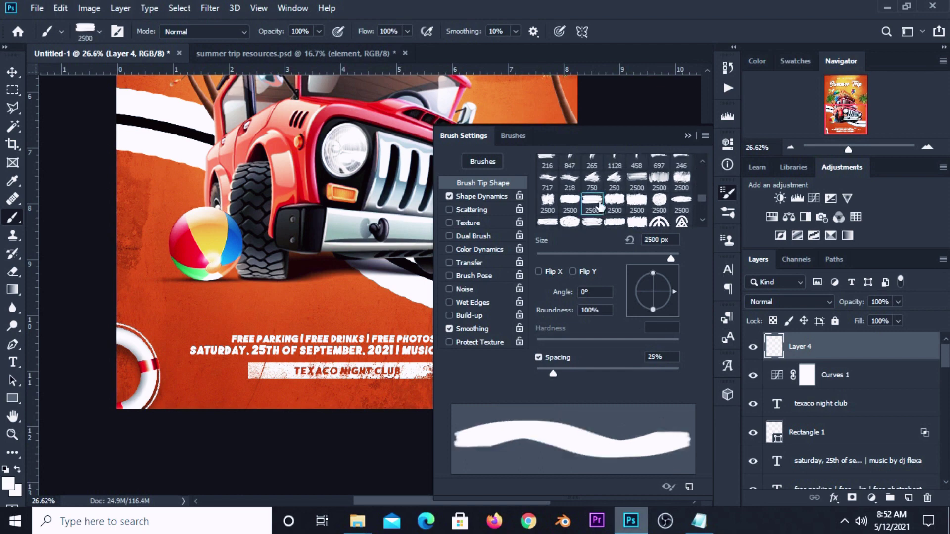
pyautogui.click(687, 136)
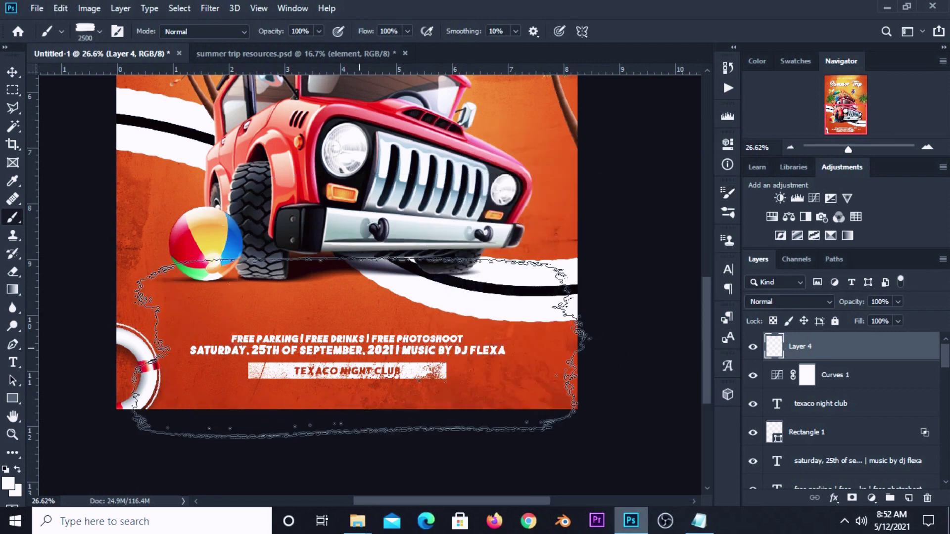
# Reduce the brush size to 1500 px and keep the foreground color at white ffffff
pyautogui.press('[')
pyautogui.press('[')
pyautogui.press('[')
pyautogui.press('[')
pyautogui.press('[')
pyautogui.press('[')
pyautogui.press('[')
pyautogui.press('[')
pyautogui.press('[')
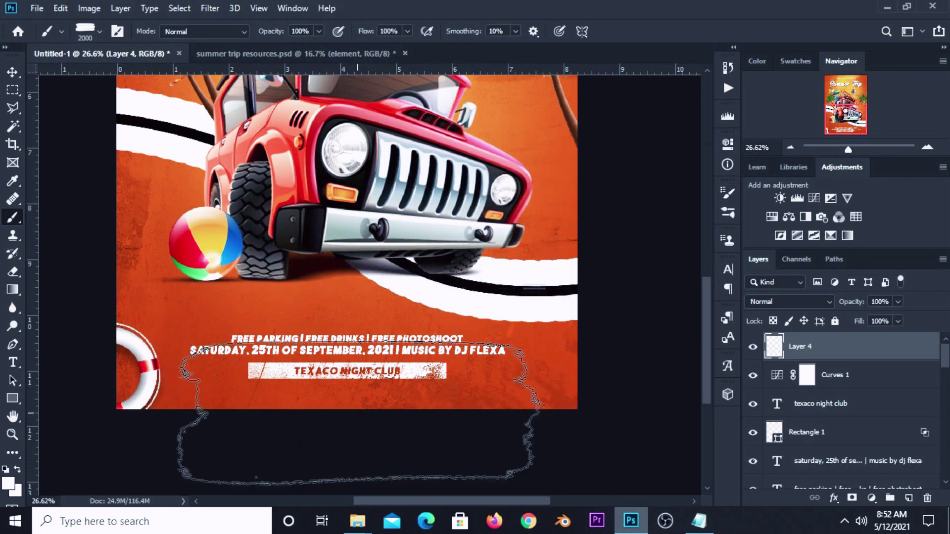
pyautogui.click(8, 484)
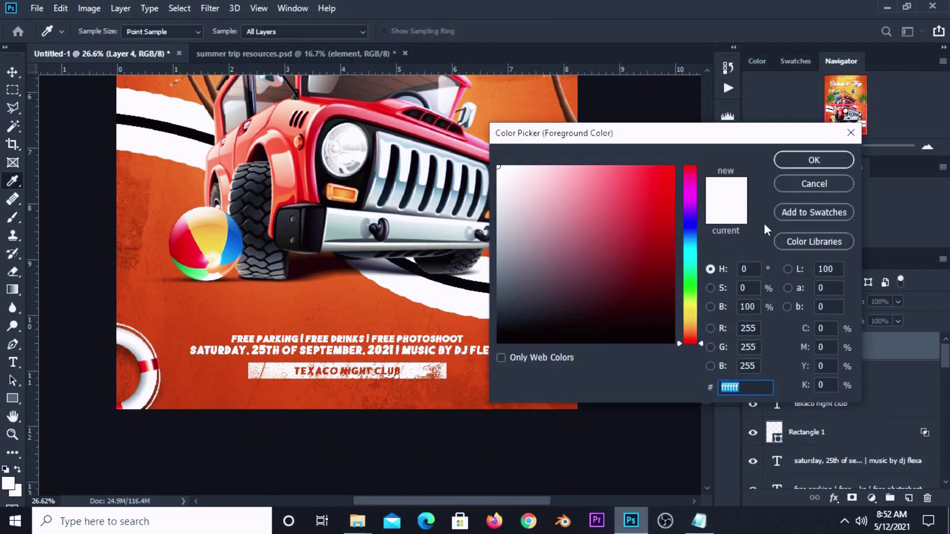
pyautogui.click(783, 161)
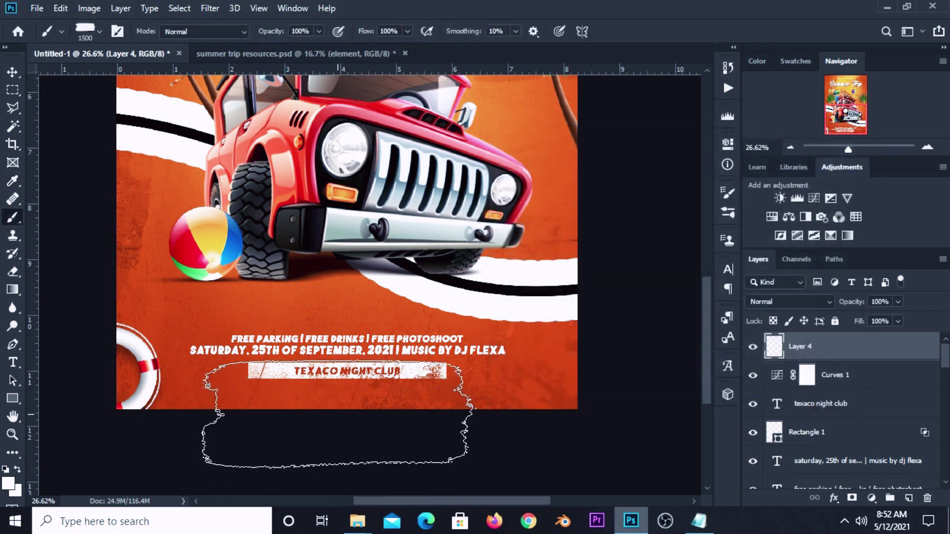
# Stamp the rough white brush several times over the venue bar until the stroke is solid, and compare the layer hidden and shown
pyautogui.click(348, 411)
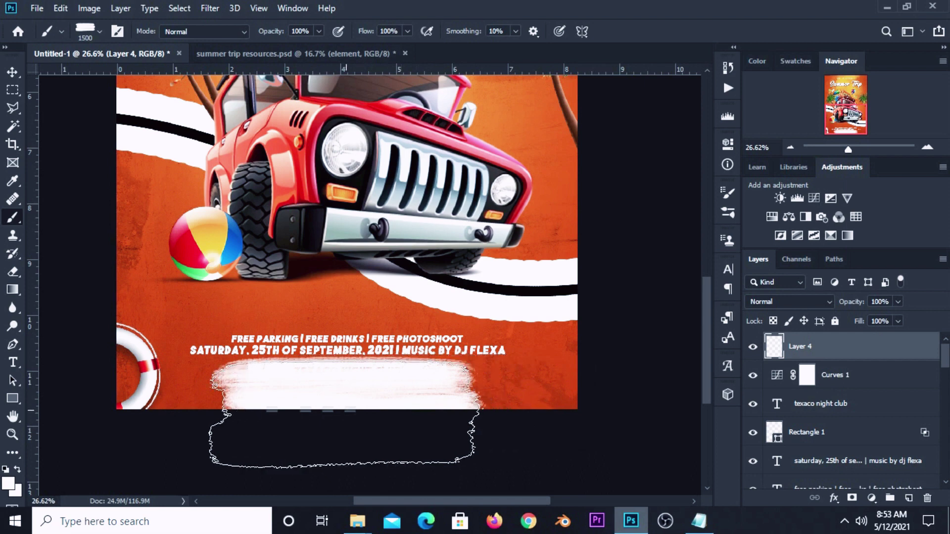
pyautogui.click(347, 410)
pyautogui.click(347, 410)
pyautogui.click(347, 409)
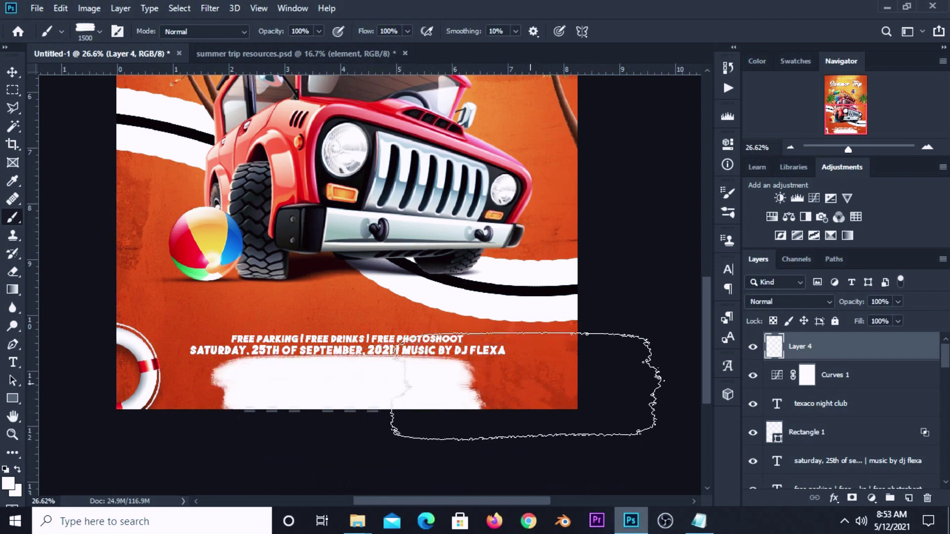
pyautogui.click(753, 348)
pyautogui.click(753, 348)
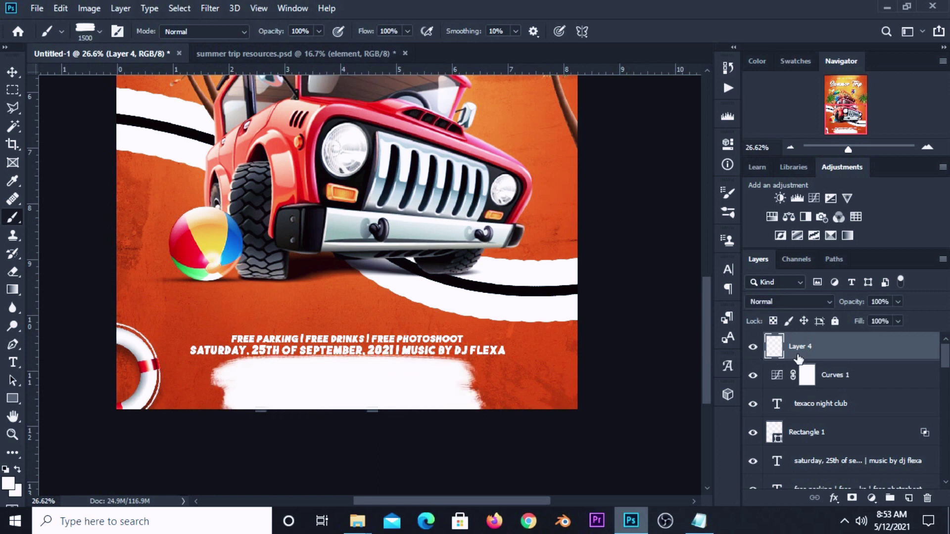
# Mask out the lower part of the white brush stroke with a black brush and shift the stroke slightly right and down
pyautogui.click(850, 497)
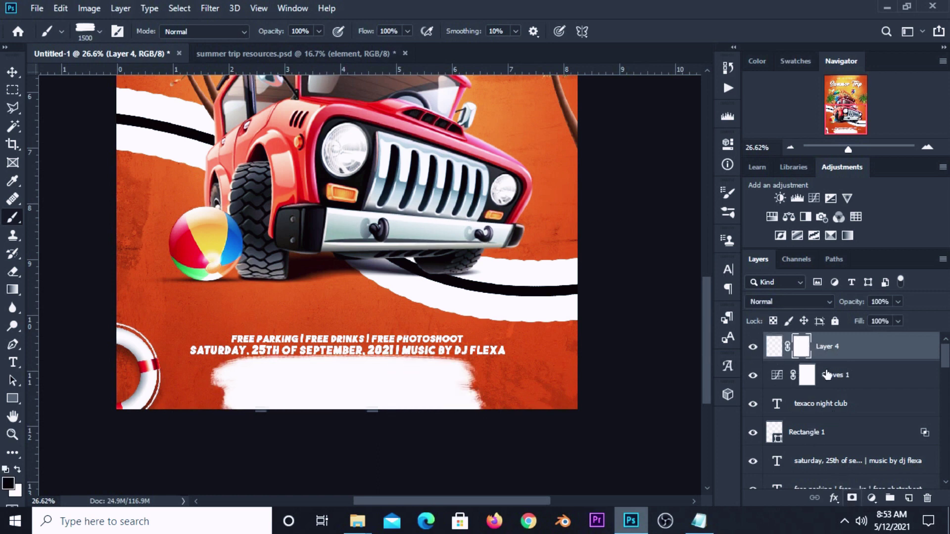
pyautogui.click(8, 483)
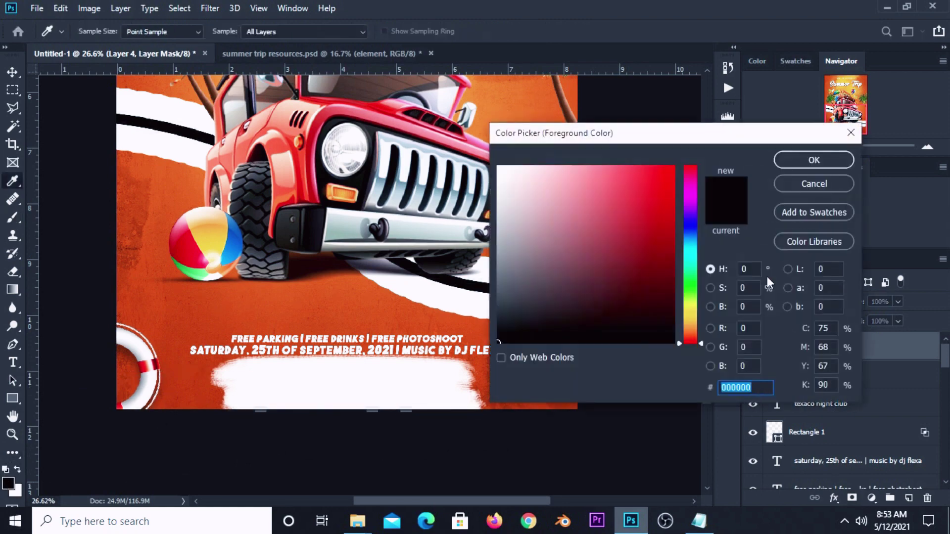
pyautogui.click(791, 157)
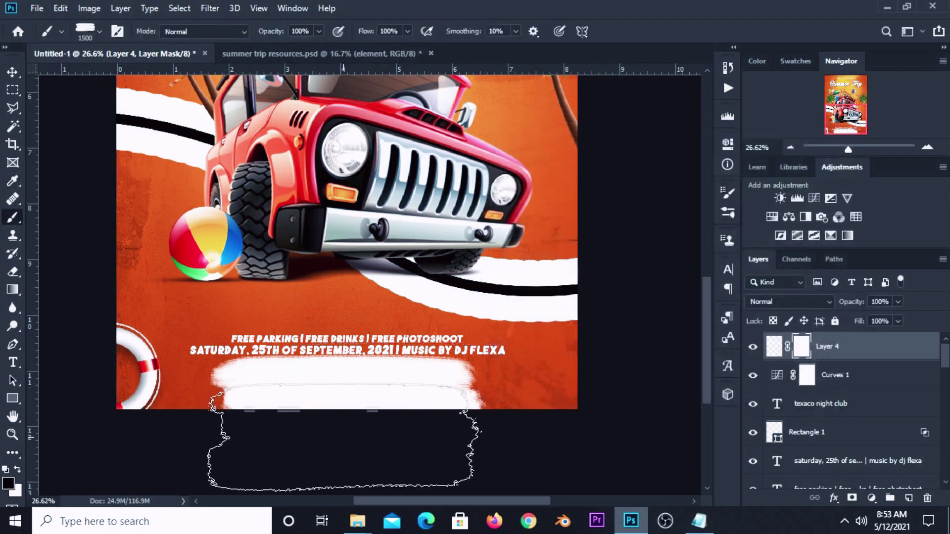
pyautogui.moveTo(348, 438)
pyautogui.mouseDown()
pyautogui.moveTo(362, 439)
pyautogui.moveTo(289, 435)
pyautogui.mouseUp()
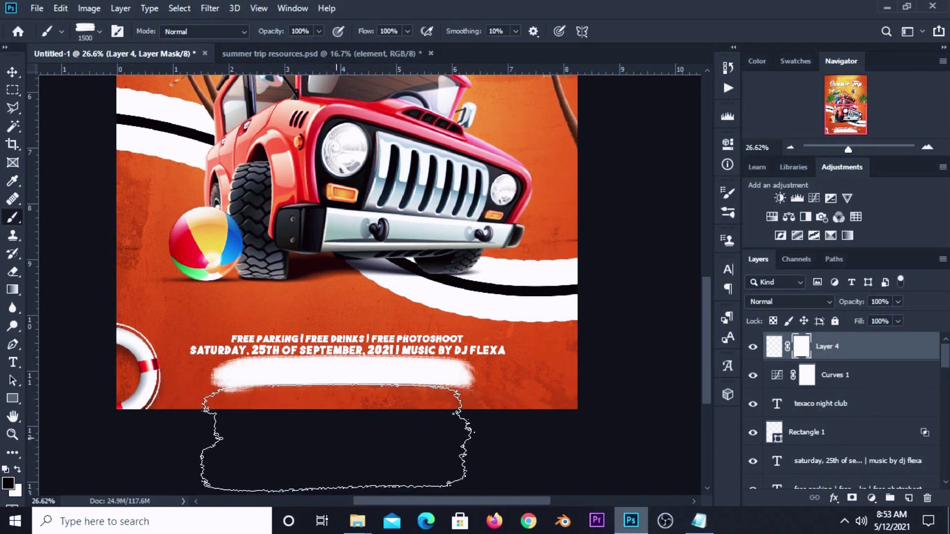
pyautogui.moveTo(12, 72); pyautogui.dragTo(49, 67)
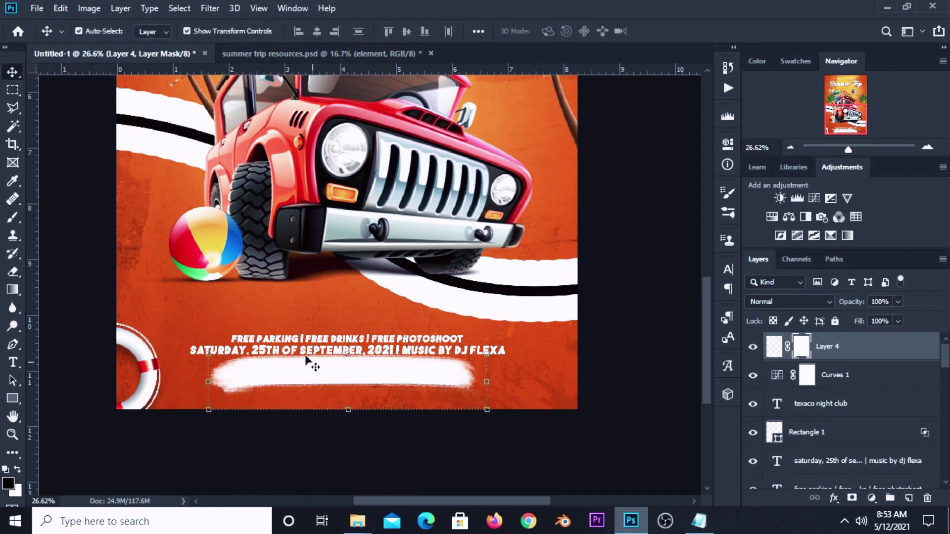
pyautogui.moveTo(373, 382); pyautogui.dragTo(375, 384)
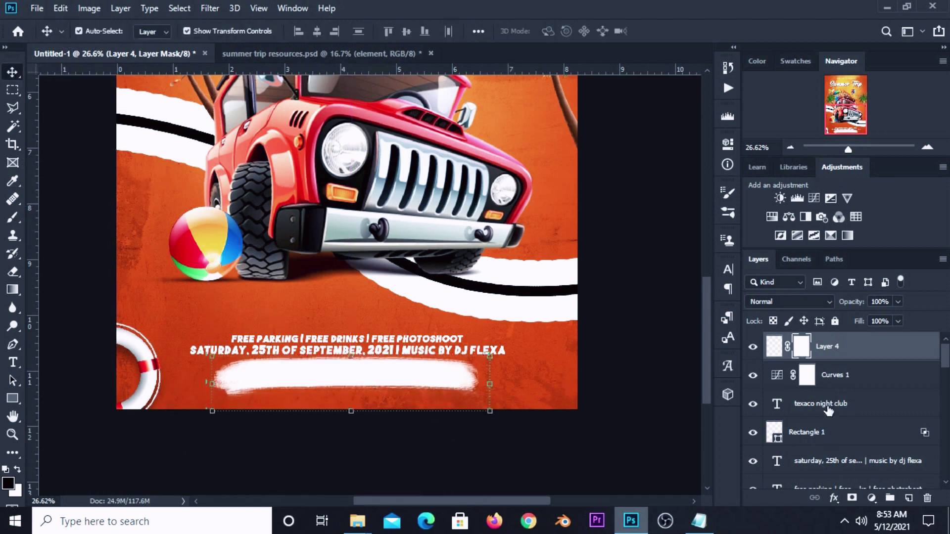
# Raise the "texaco night club" text above the white brush stroke and enlarge it to about half the stroke's width, centered on it
pyautogui.moveTo(829, 410)
pyautogui.mouseDown()
pyautogui.moveTo(837, 405)
pyautogui.moveTo(825, 340)
pyautogui.mouseUp()
pyautogui.click(344, 377)
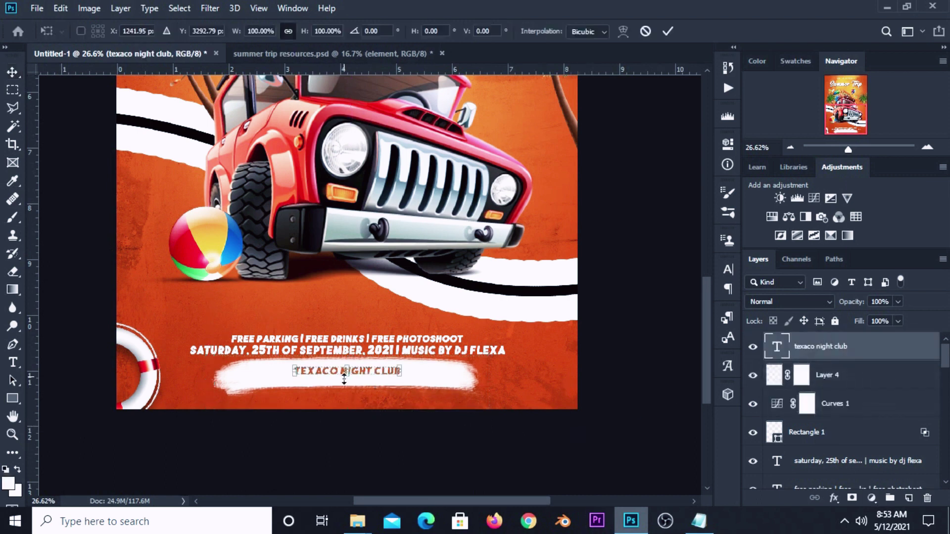
pyautogui.moveTo(344, 377)
pyautogui.mouseDown()
pyautogui.moveTo(366, 377)
pyautogui.moveTo(349, 382)
pyautogui.moveTo(350, 391)
pyautogui.mouseUp()
pyautogui.click(354, 421)
pyautogui.click(359, 430)
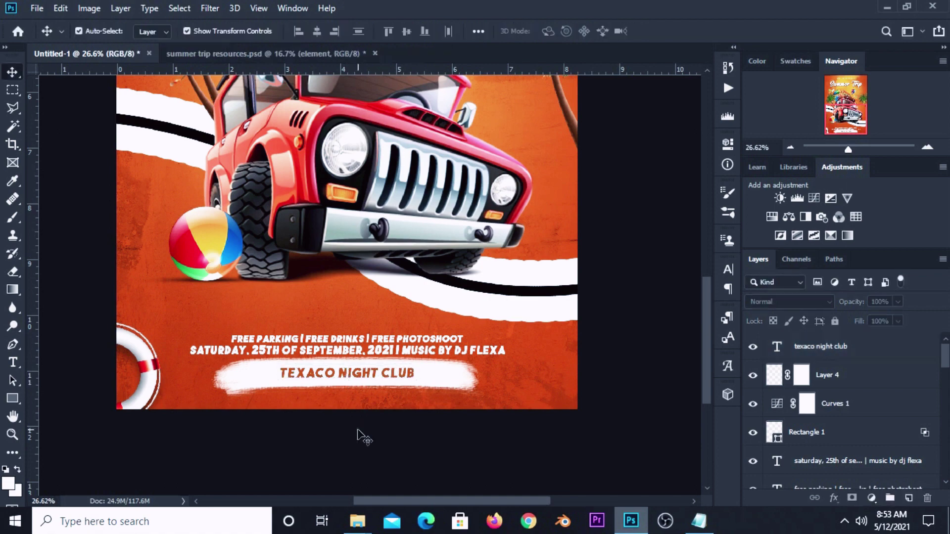
# Examine the finished flyer as a whole and up close, checking the jeep artwork and the venue text on its brush stroke
pyautogui.hotkey('ctrl', '0')
pyautogui.hotkey('ctrl', '-')
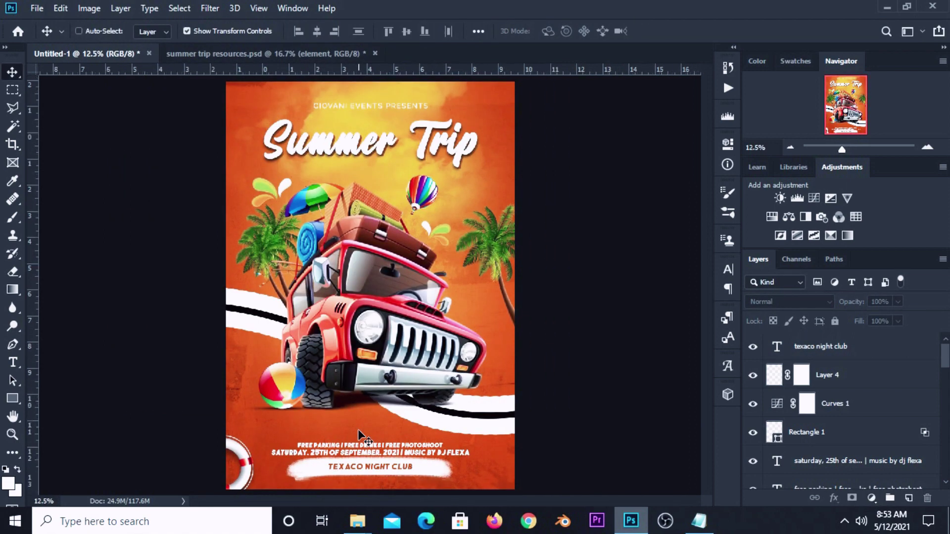
pyautogui.hotkey('ctrl', '0')
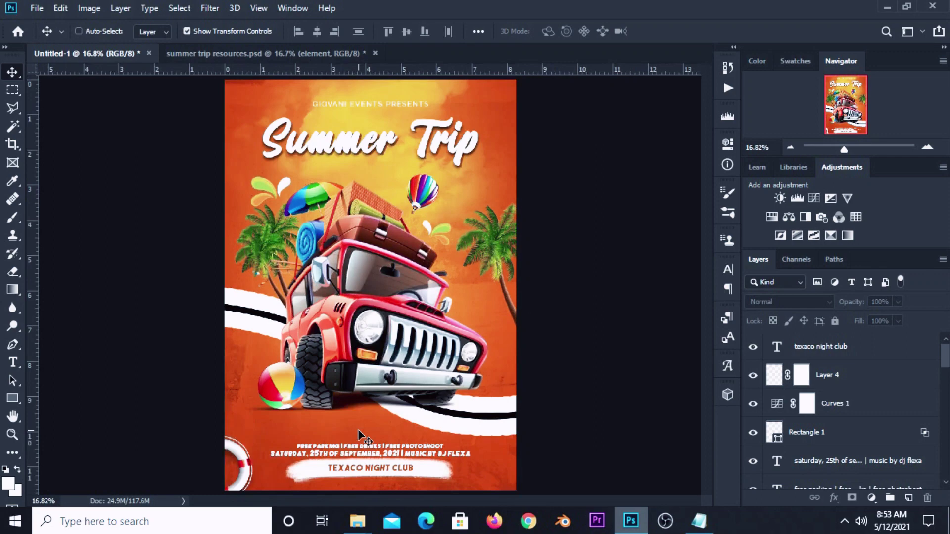
pyautogui.hotkey('ctrl', '+')
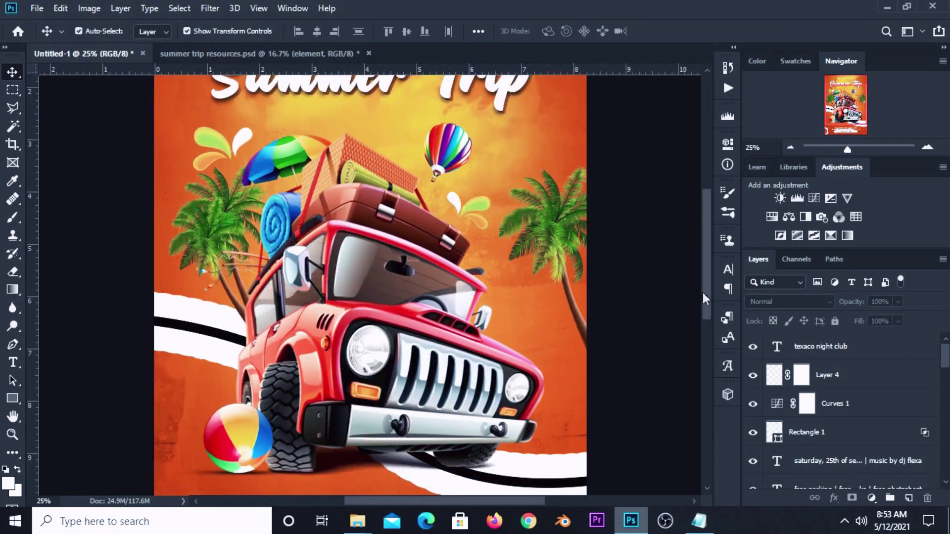
pyautogui.moveTo(703, 293); pyautogui.dragTo(705, 359)
pyautogui.hotkey('ctrl', '-')
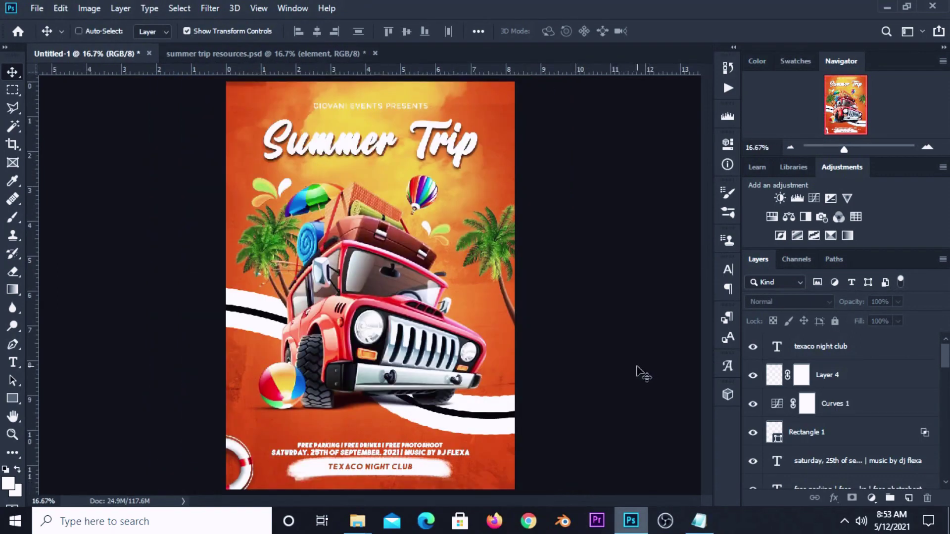
pyautogui.hotkey('ctrl', '-')
pyautogui.hotkey('ctrl', '0')
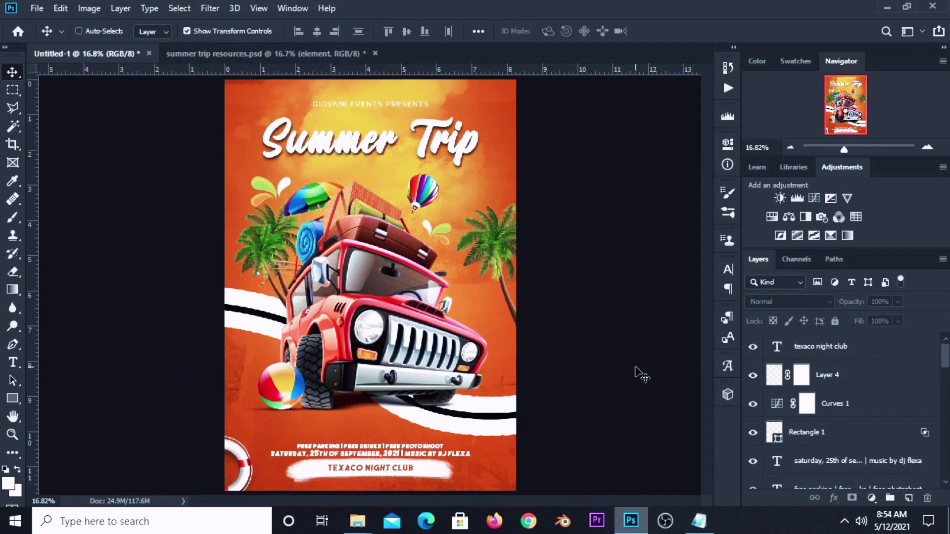